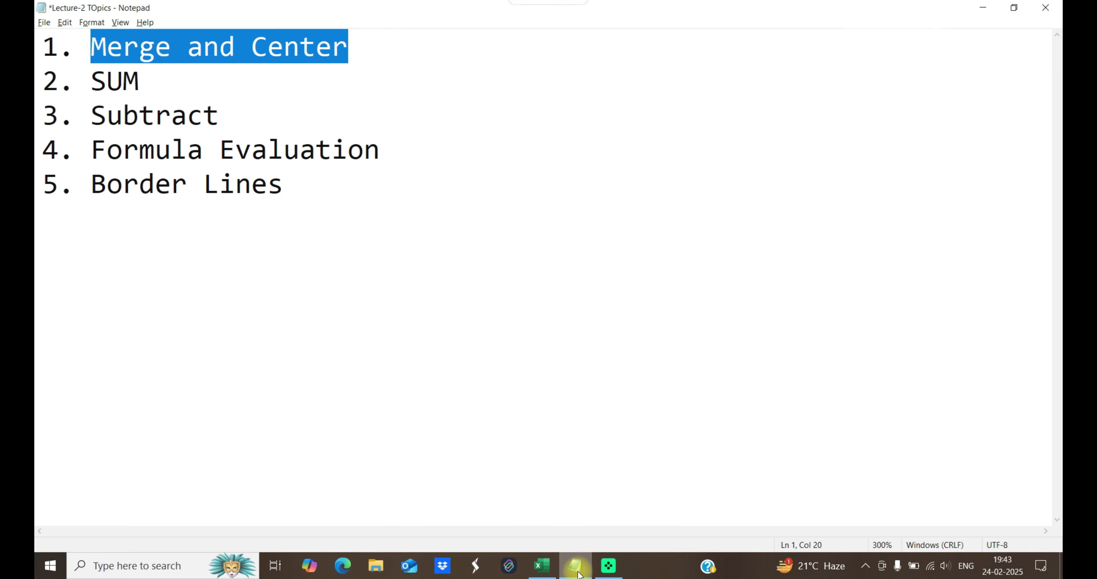
Switch to the Practice File 1 workbook in Excel and insert a blank row above the header row
{"action": "left_click", "coordinate": [537, 570]}
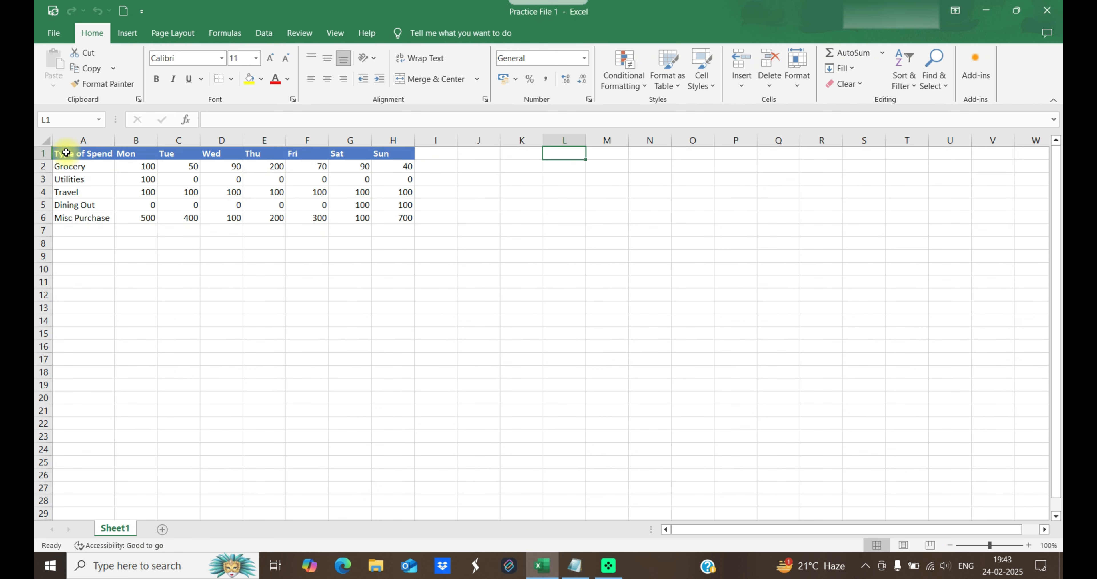
{"action": "left_click", "coordinate": [362, 154]}
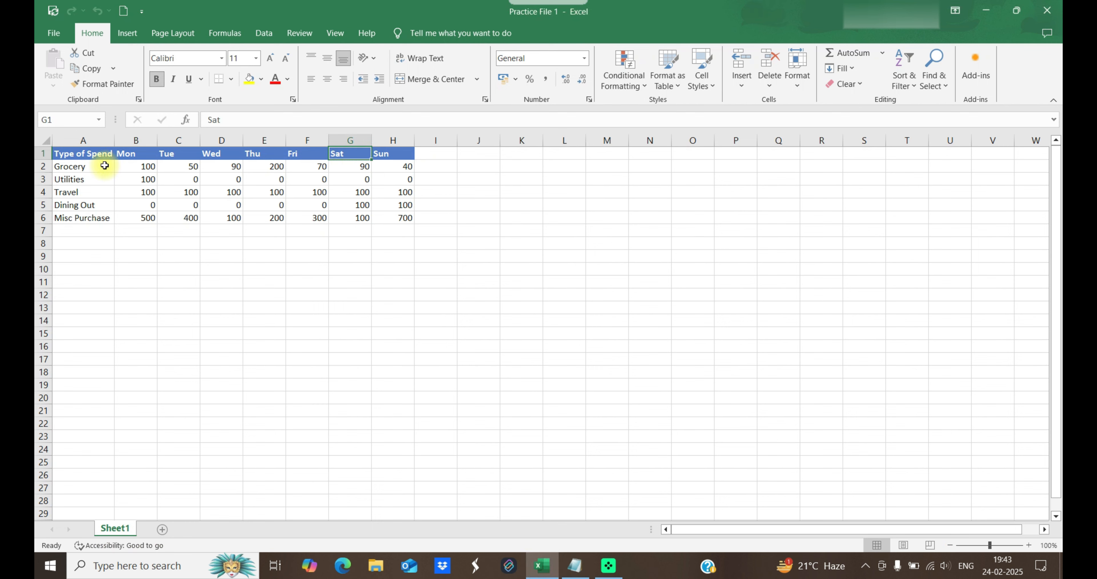
{"action": "right_click", "coordinate": [43, 153]}
{"action": "left_click", "coordinate": [274, 230]}
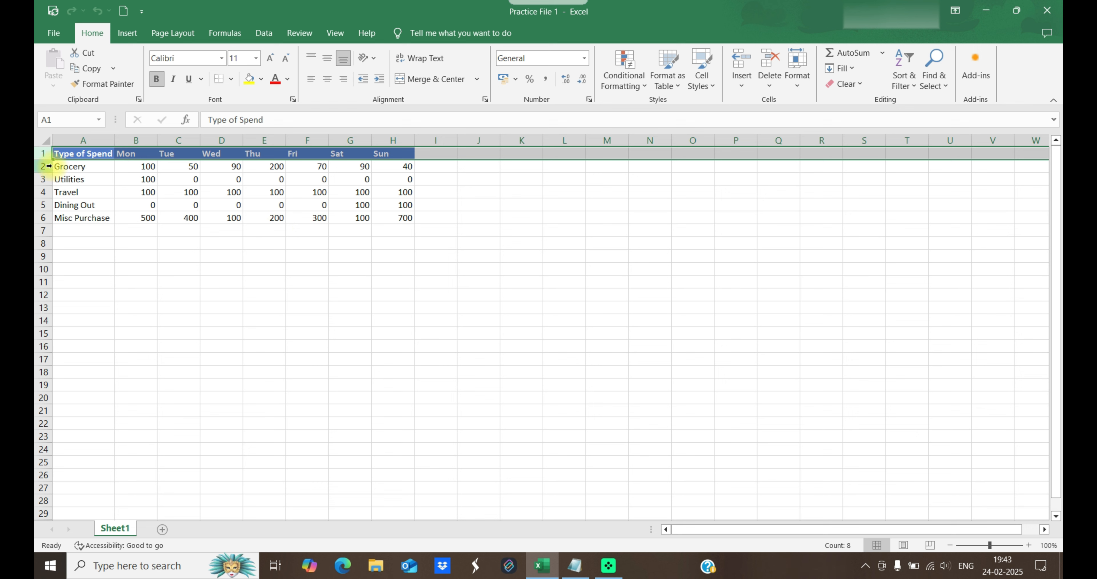
{"action": "right_click", "coordinate": [42, 154]}
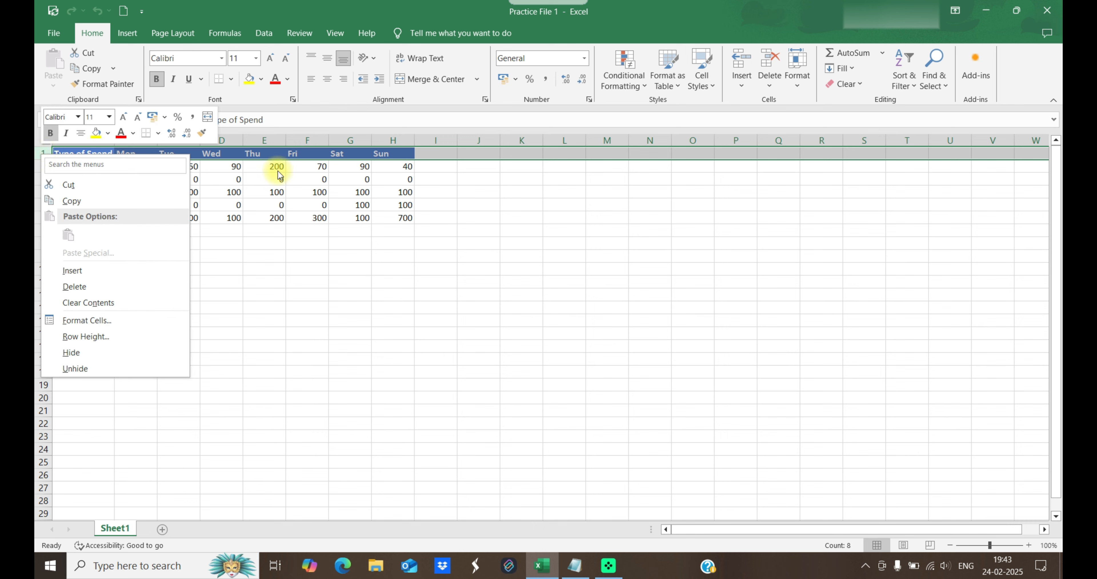
{"action": "key", "text": "Escape"}
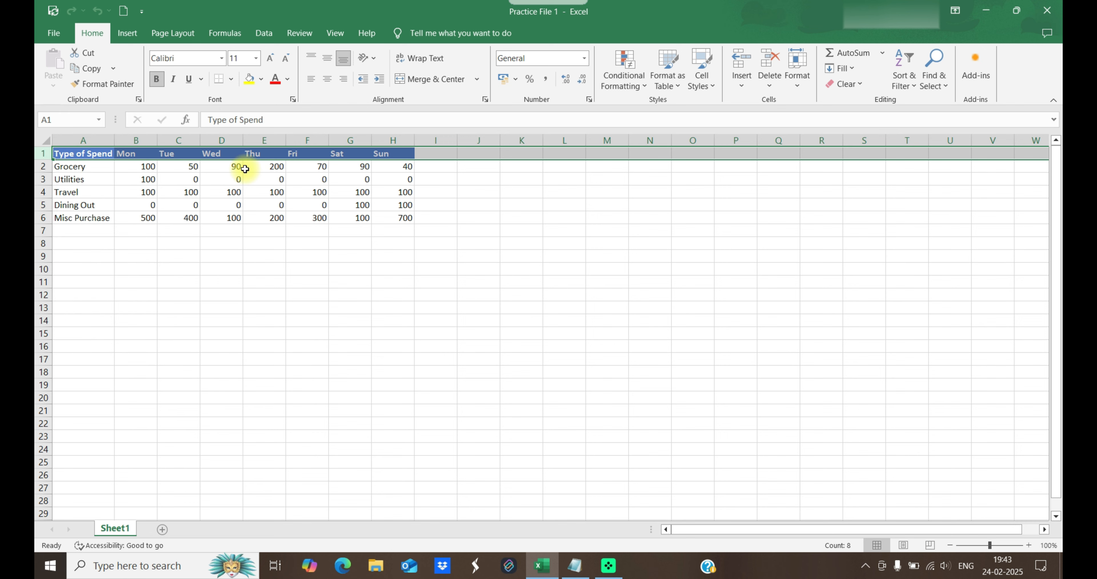
{"action": "right_click", "coordinate": [43, 153]}
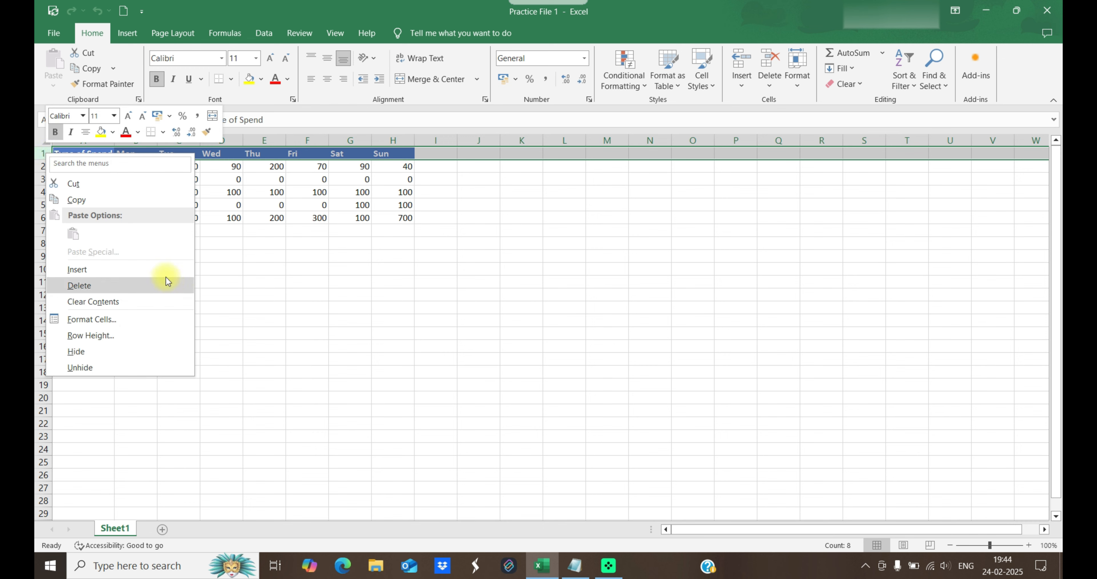
{"action": "left_click", "coordinate": [90, 273]}
Enter the title "Total Spend Data" in cell A1
{"action": "left_click", "coordinate": [100, 153]}
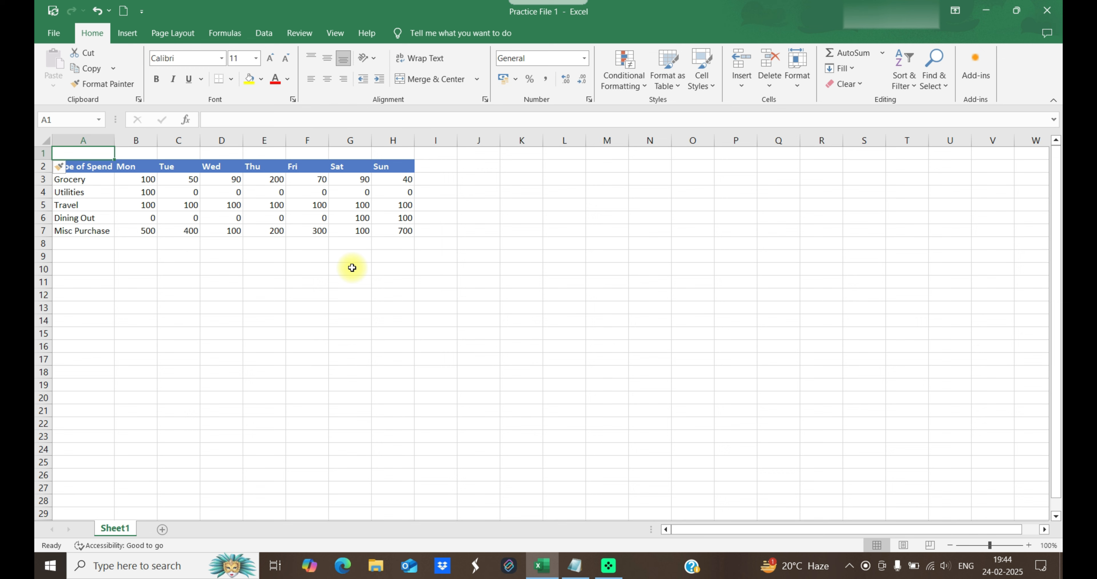
{"action": "type", "text": "Total "}
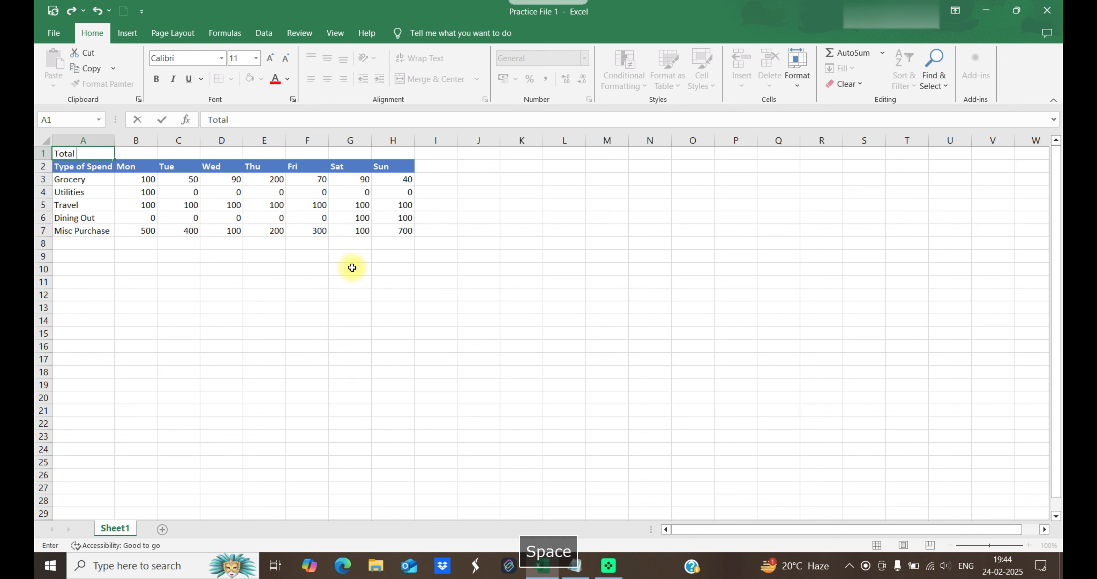
{"action": "type", "text": "Spend"}
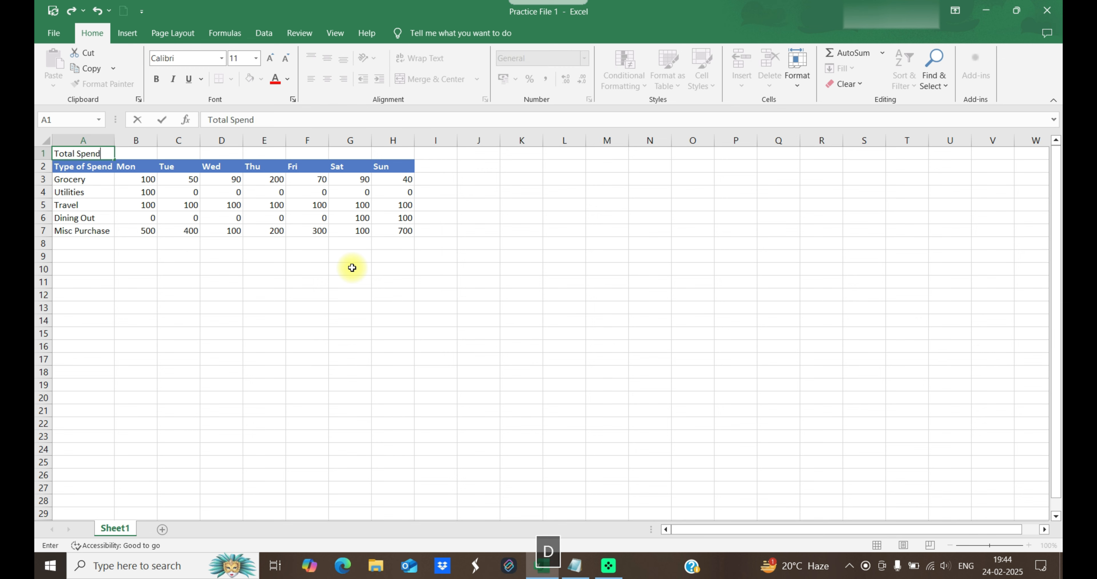
{"action": "type", "text": " Data"}
{"action": "key", "text": "Tab"}
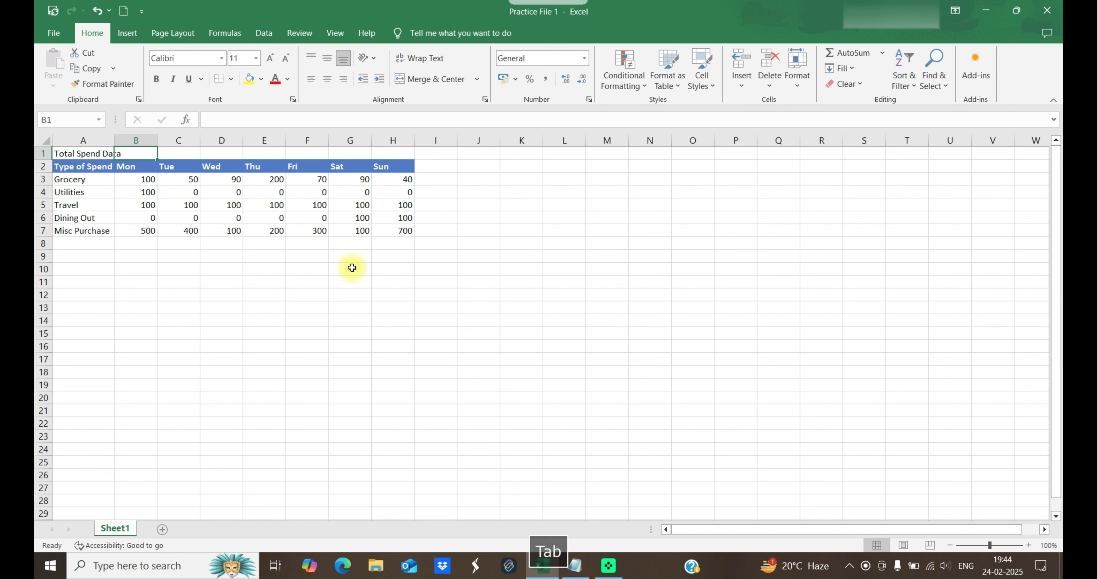
{"action": "key", "text": "Left"}
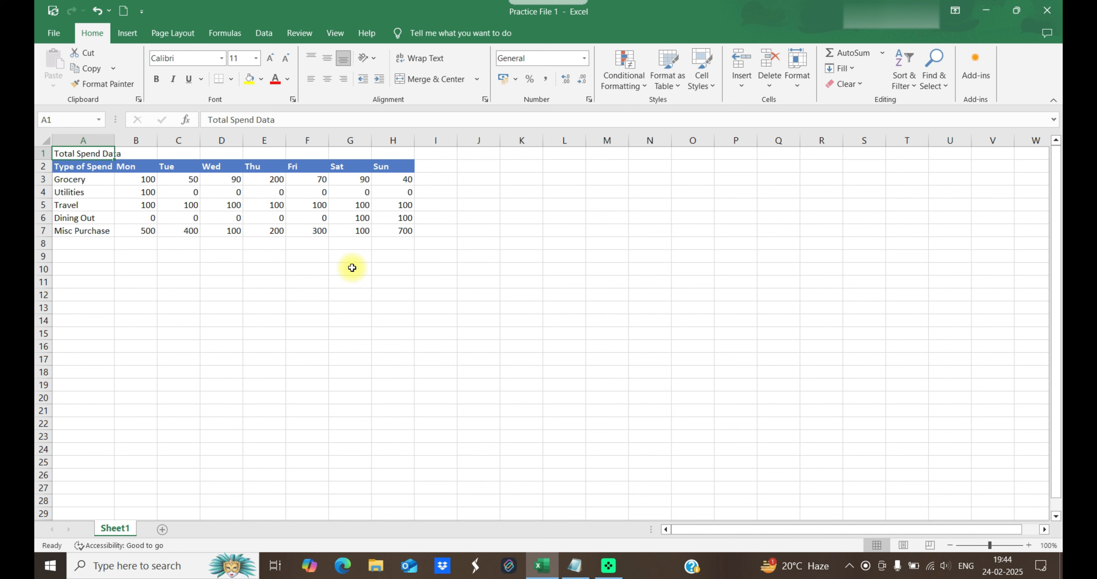
{"action": "key", "text": "shift+Right"}
{"action": "key", "text": "shift+Right"}
{"action": "key", "text": "shift+Right"}
{"action": "key", "text": "shift+Right"}
{"action": "key", "text": "shift+Right"}
{"action": "key", "text": "shift+Right"}
{"action": "key", "text": "shift+Right"}
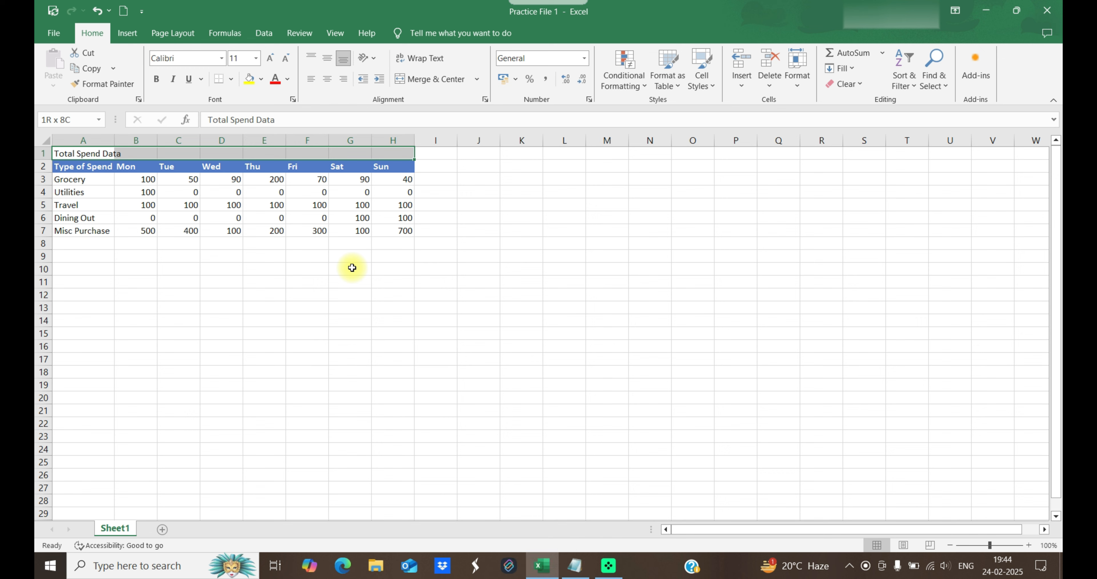
{"action": "key", "text": "Left"}
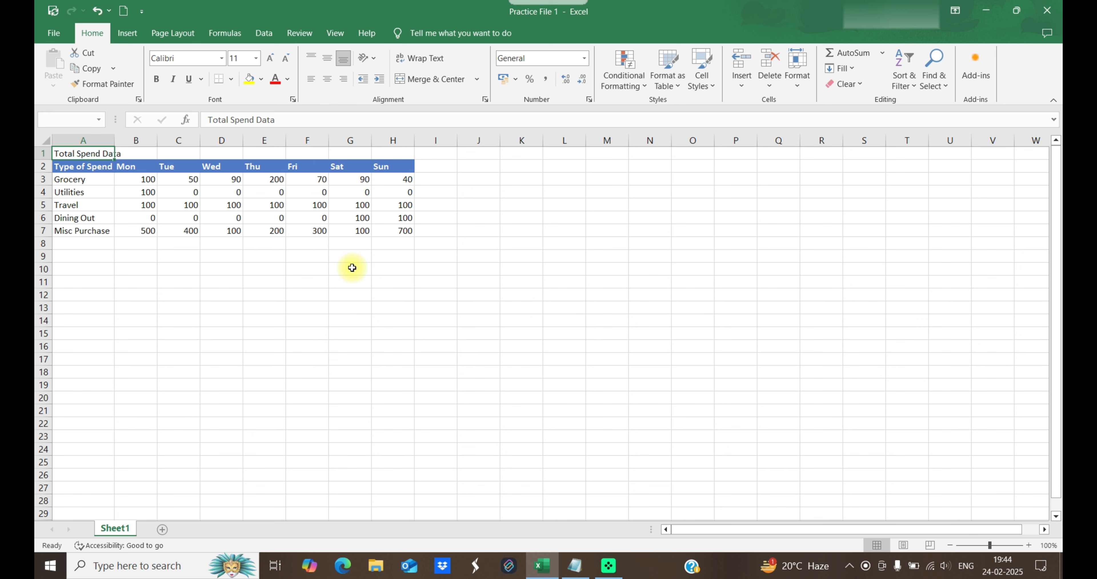
Merge and center the title across cells A1 to H1, spanning the full width of the table
{"action": "key", "text": "shift+Right"}
{"action": "key", "text": "shift+Right"}
{"action": "key", "text": "shift+Right"}
{"action": "key", "text": "shift+Right"}
{"action": "key", "text": "shift+Right"}
{"action": "key", "text": "shift+Right"}
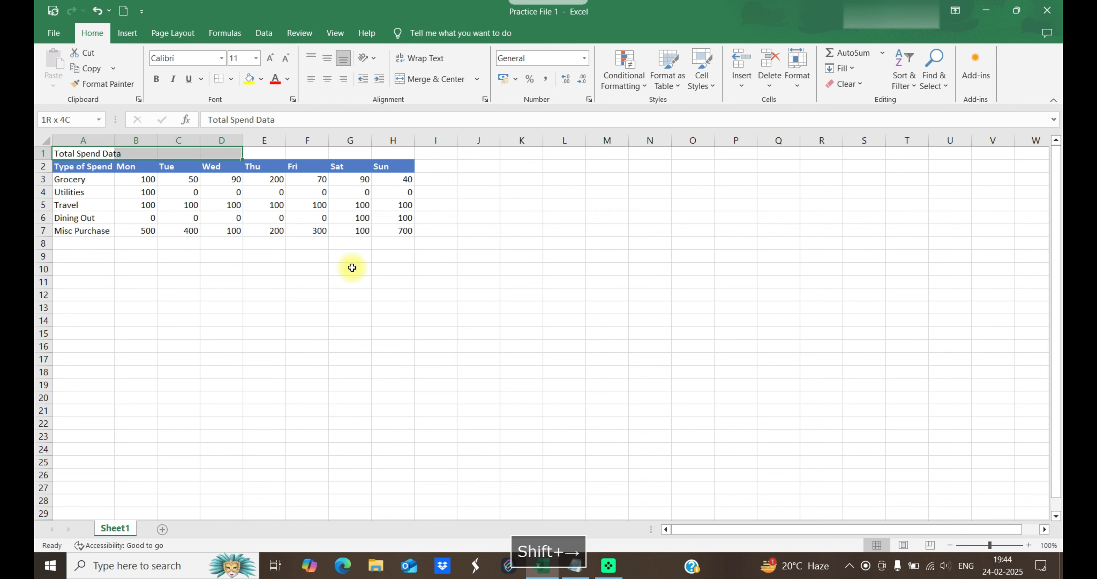
{"action": "key", "text": "shift+Right"}
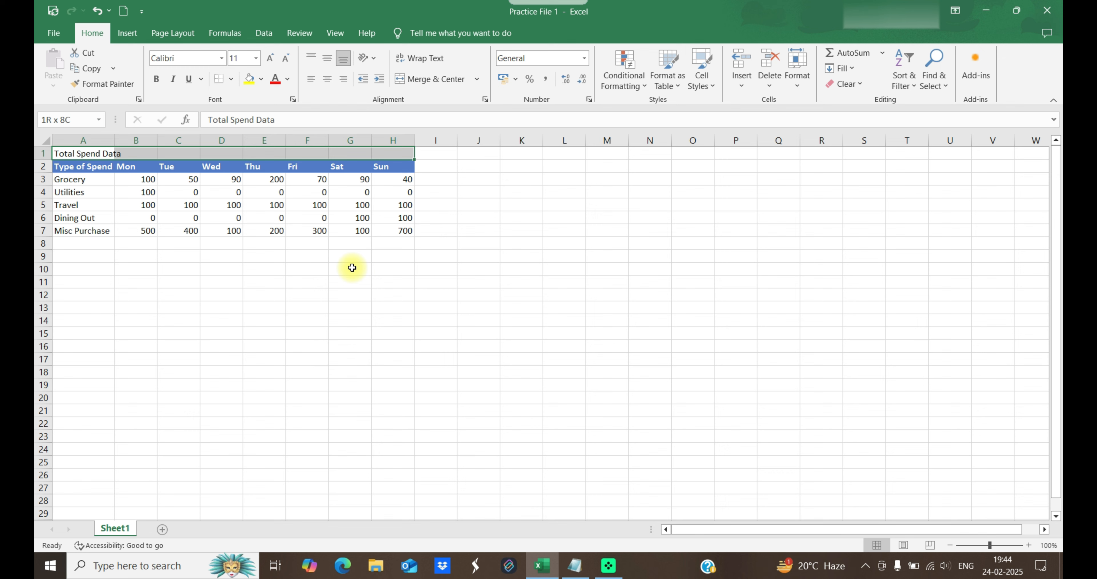
{"action": "left_click", "coordinate": [430, 80]}
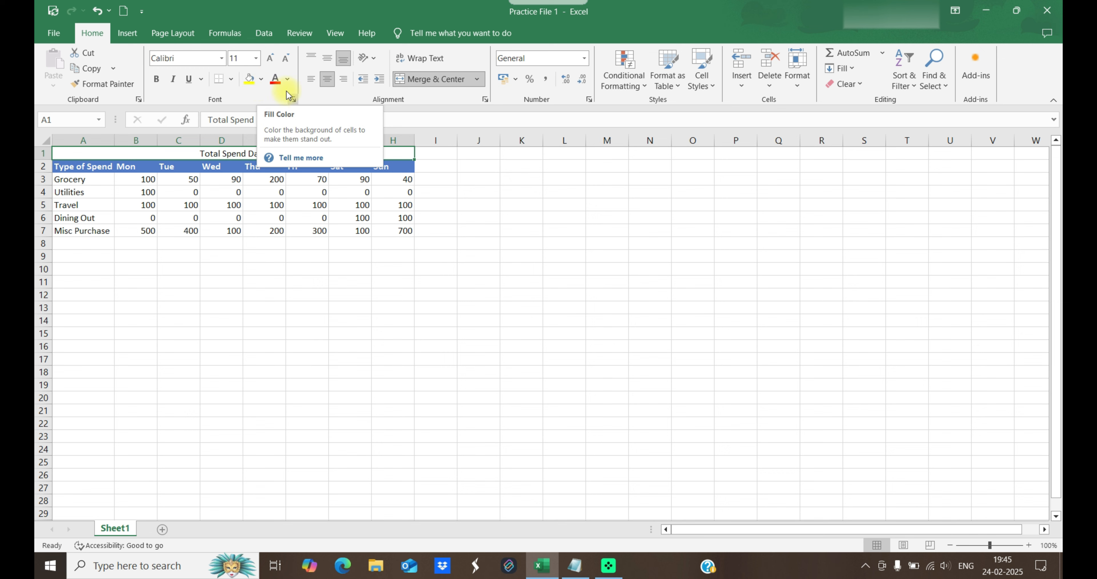
Format the merged title cell with a gold fill and bold black text
{"action": "left_click", "coordinate": [261, 80]}
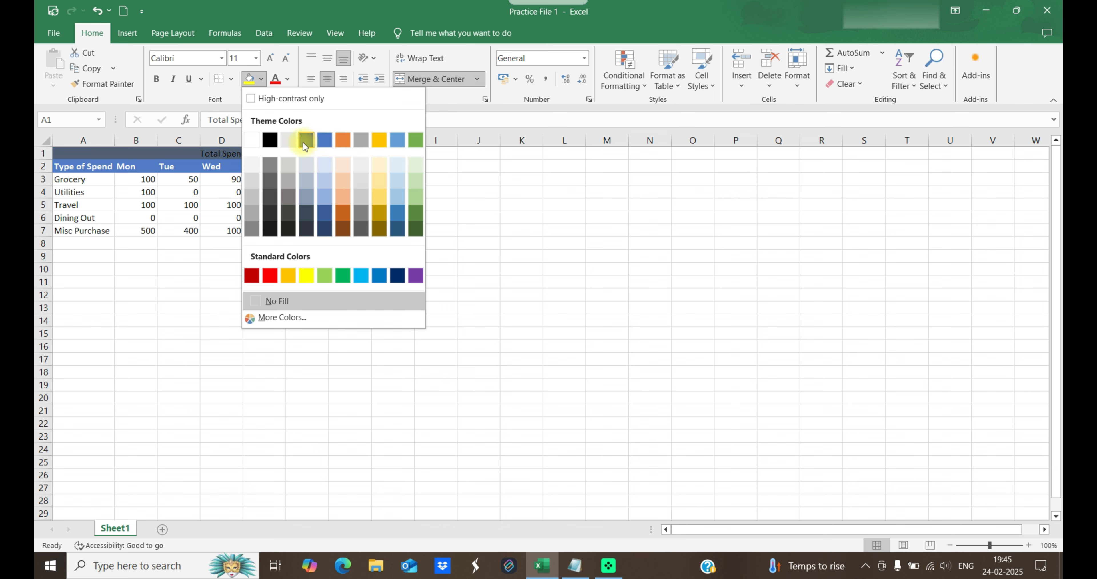
{"action": "left_click", "coordinate": [379, 141]}
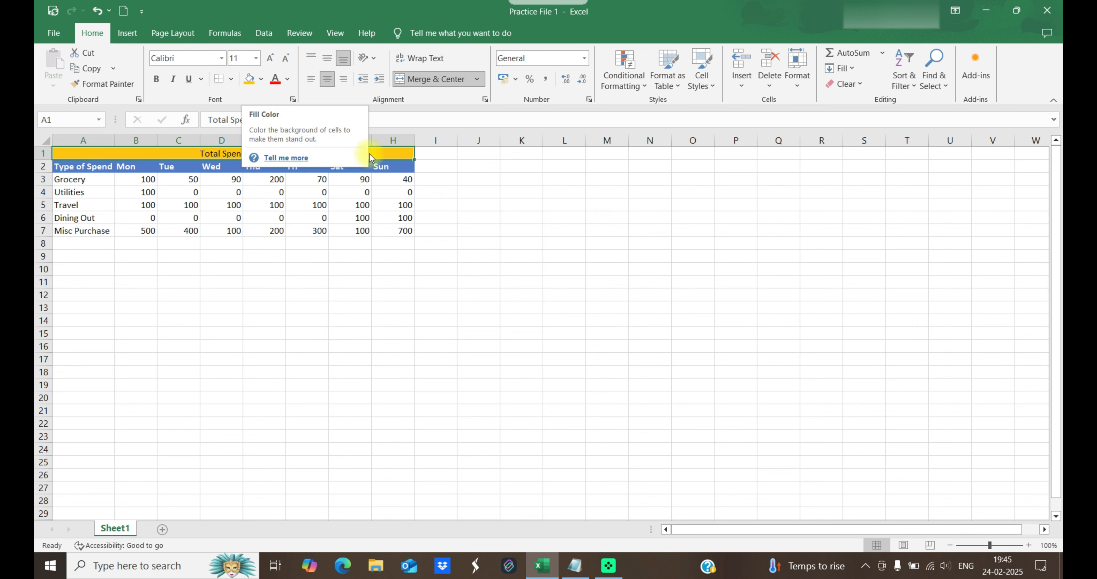
{"action": "left_click", "coordinate": [286, 80]}
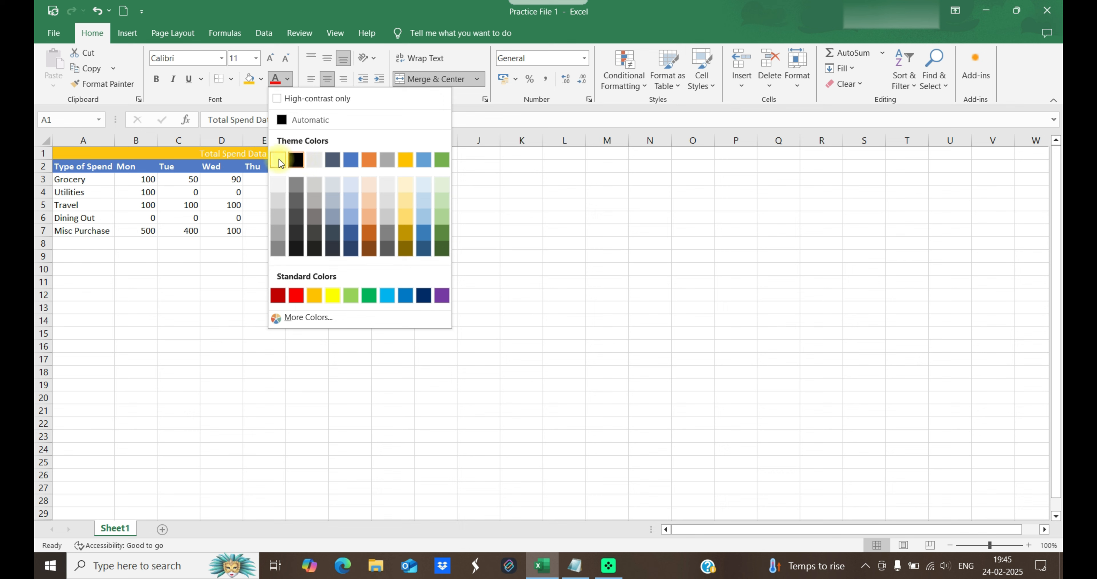
{"action": "left_click", "coordinate": [297, 160]}
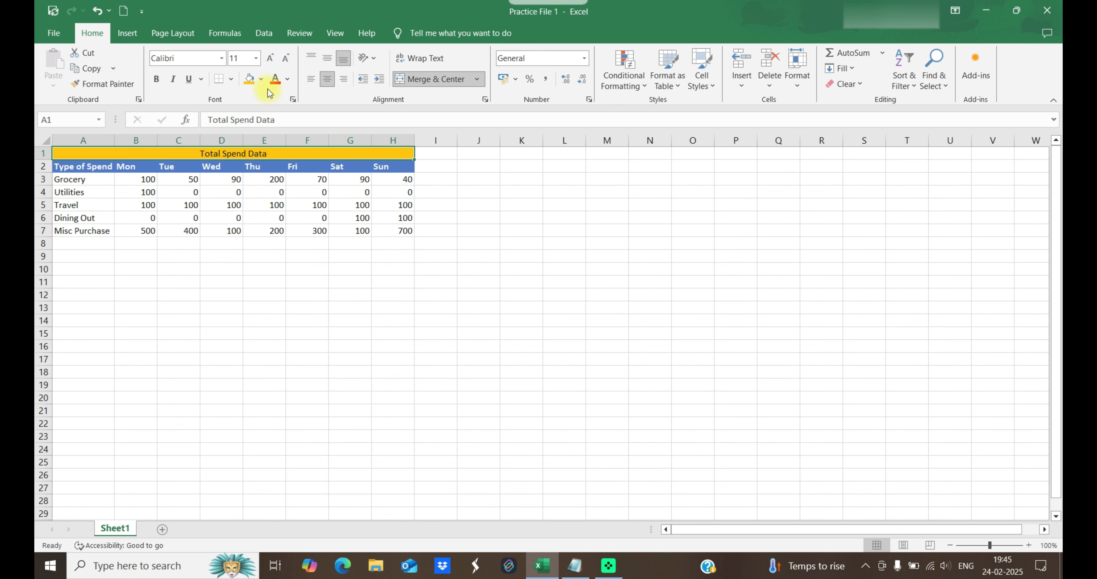
{"action": "left_click", "coordinate": [160, 81]}
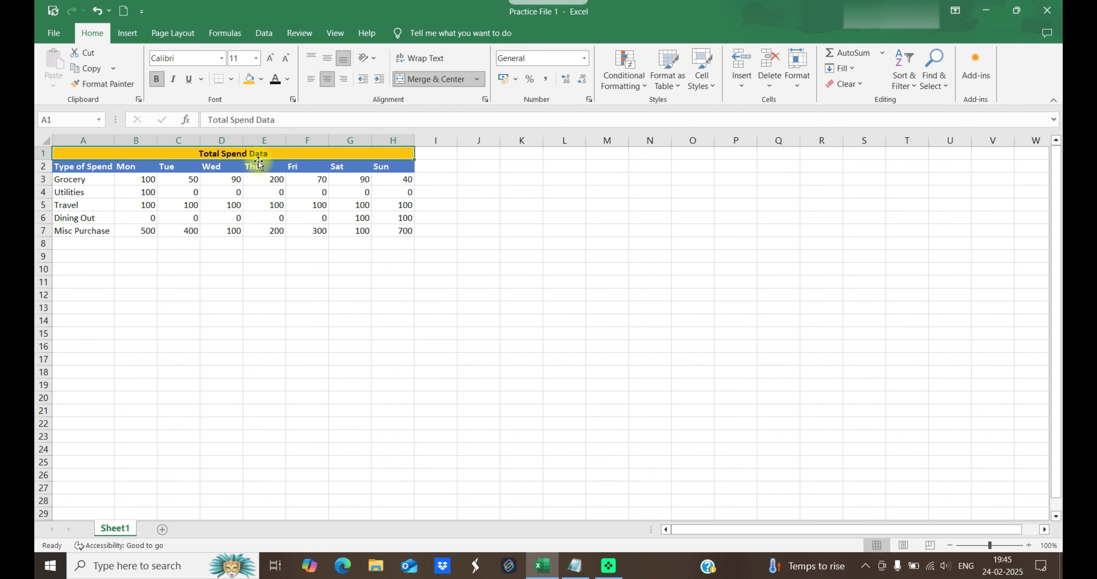
{"action": "left_click", "coordinate": [431, 241]}
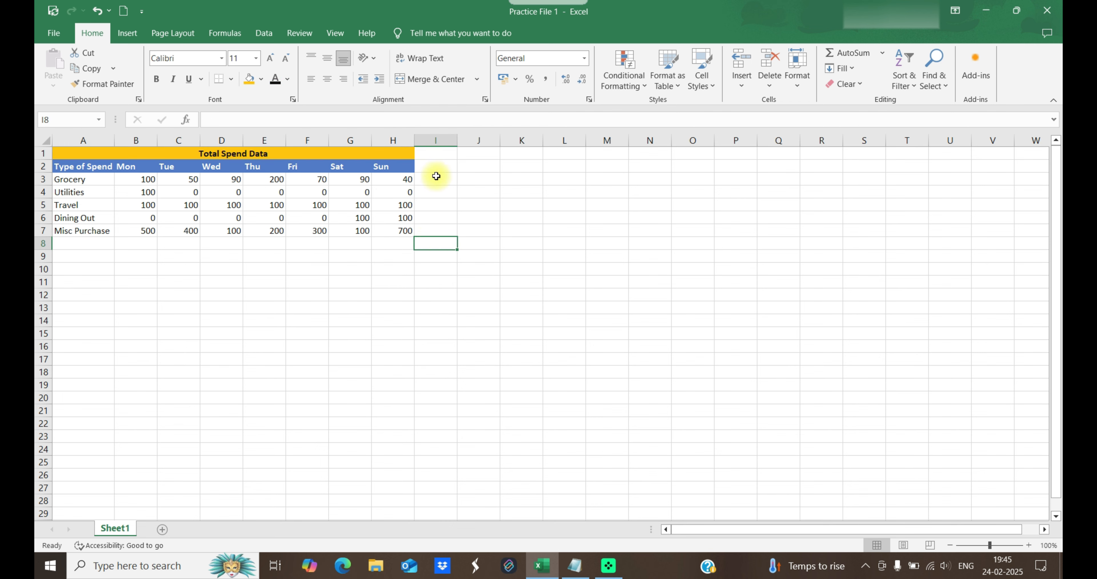
Select cell I2 and switch to the Lecture-2 topics notes in Notepad to check the SUM topic
{"action": "left_click", "coordinate": [435, 165]}
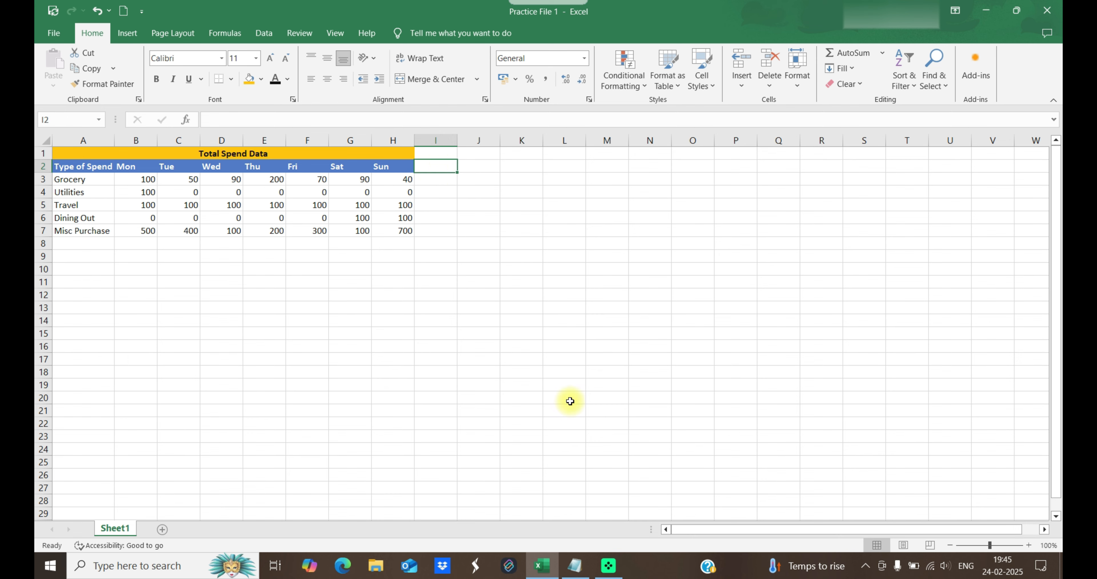
{"action": "left_click", "coordinate": [575, 565]}
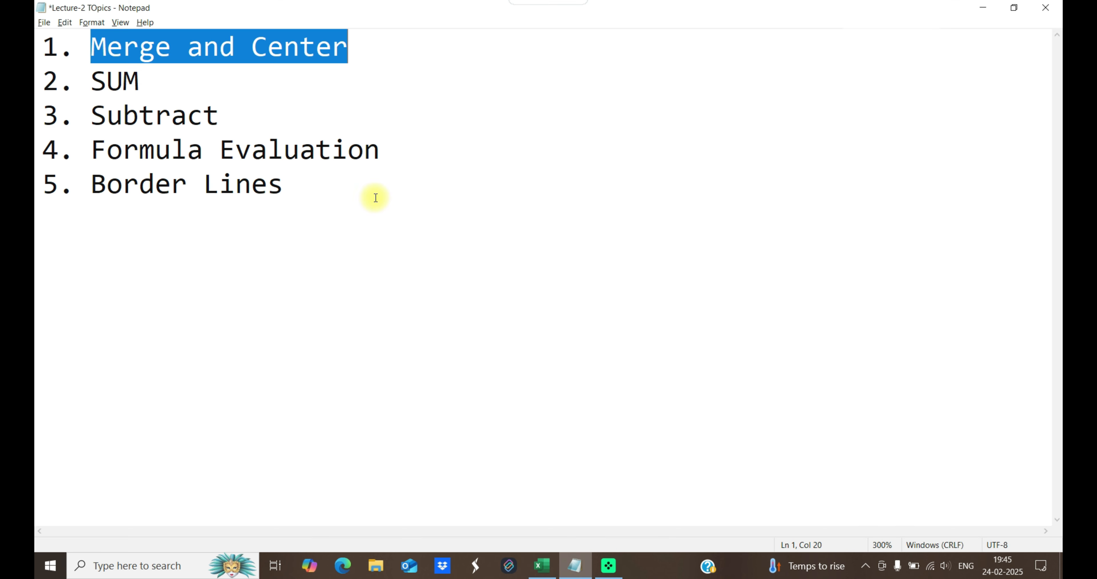
{"action": "left_click", "coordinate": [297, 49]}
{"action": "left_click_drag", "start_coordinate": [347, 46], "coordinate": [91, 46]}
{"action": "left_click", "coordinate": [145, 84]}
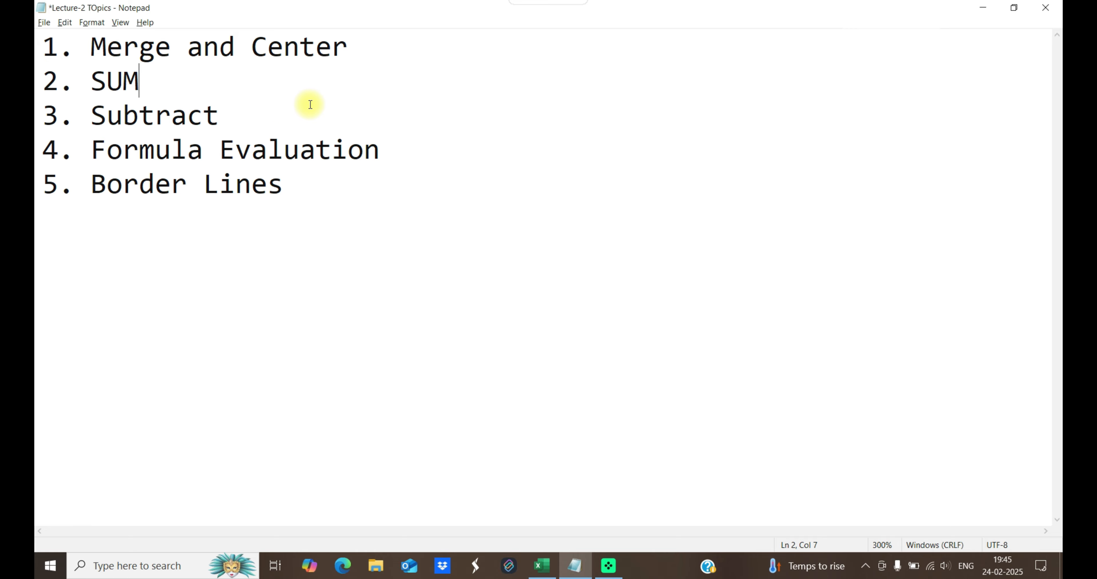
Return to the Excel workbook and enter the column header "Total" in cell I2, beside Sun
{"action": "left_click", "coordinate": [543, 565]}
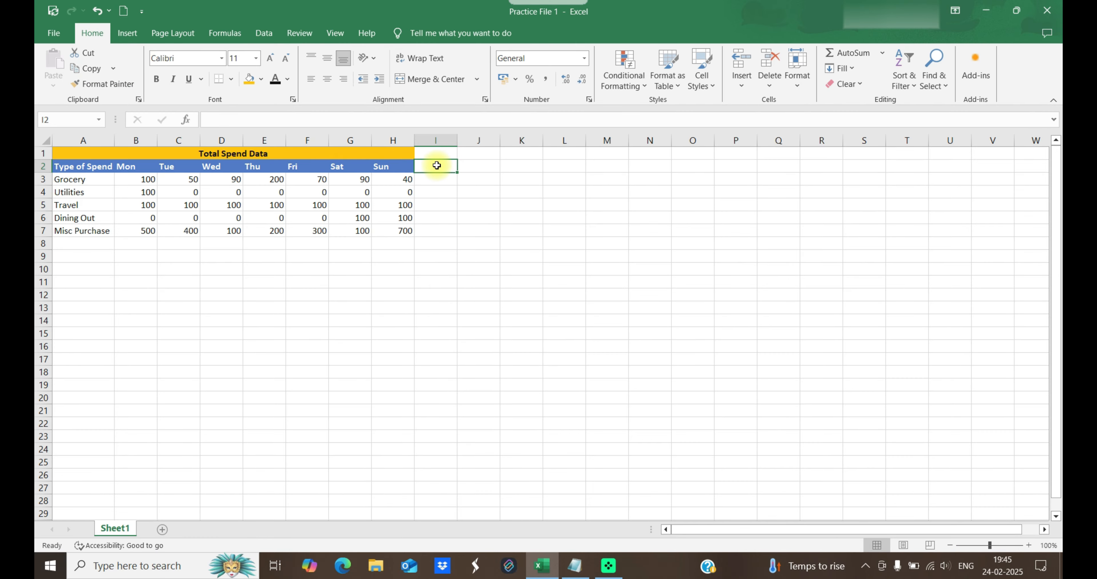
{"action": "type", "text": "Total"}
{"action": "key", "text": "Return"}
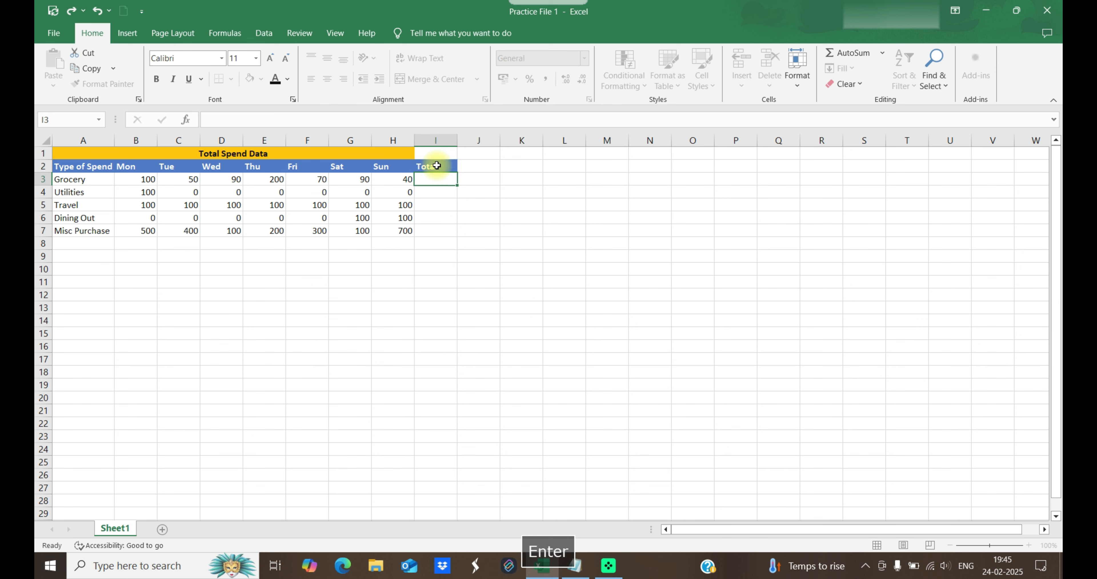
Enter the row label "Total" in cell A8, directly below Misc Purchase
{"action": "key", "text": "Left"}
{"action": "key", "text": "Left"}
{"action": "key", "text": "Left"}
{"action": "key", "text": "Left"}
{"action": "key", "text": "Left"}
{"action": "key", "text": "Left"}
{"action": "key", "text": "Left"}
{"action": "key", "text": "Left"}
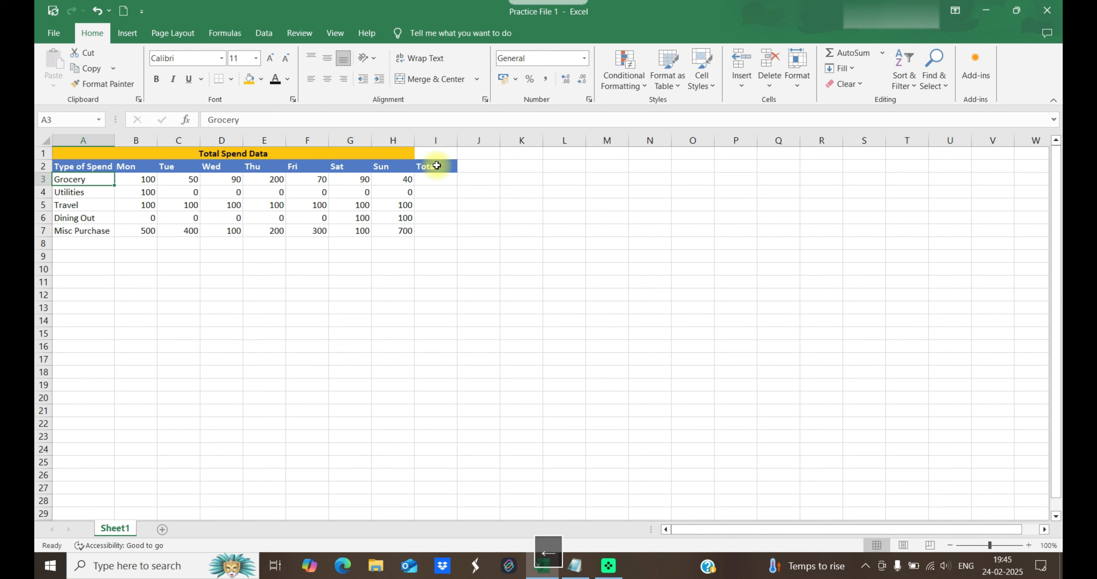
{"action": "key", "text": "ctrl+Down"}
{"action": "key", "text": "Down"}
{"action": "type", "text": "Tota"}
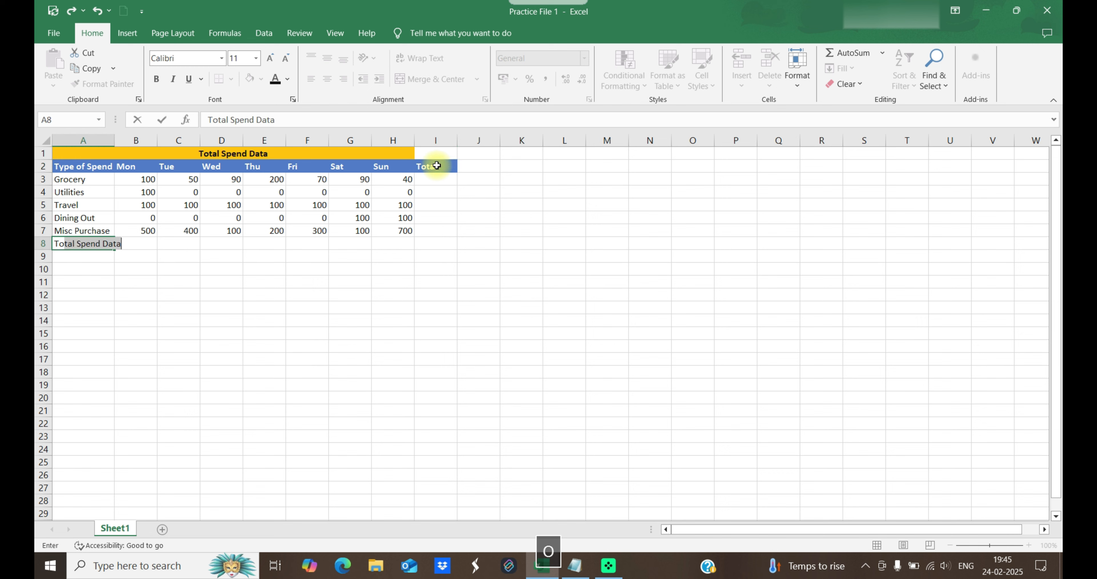
{"action": "type", "text": "l"}
{"action": "key", "text": "BackSpace"}
{"action": "key", "text": "Tab"}
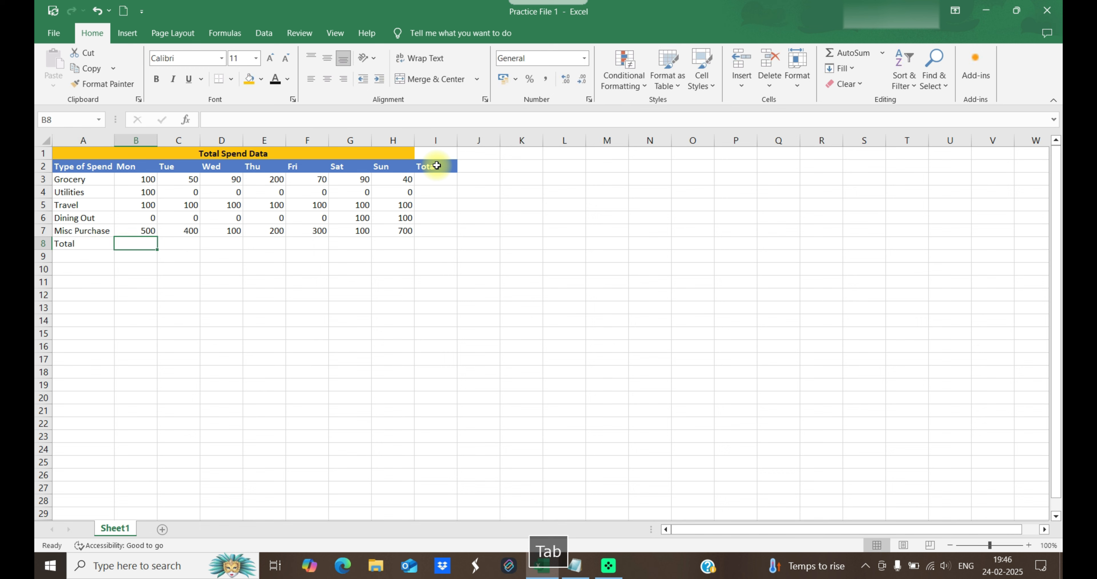
Calculate the Grocery total in cell I3 with the formula =100+50+90+200+70+90+40
{"action": "key", "text": "Right"}
{"action": "key", "text": "Right"}
{"action": "key", "text": "Right"}
{"action": "key", "text": "Right"}
{"action": "key", "text": "Right"}
{"action": "key", "text": "Right"}
{"action": "key", "text": "Right"}
{"action": "key", "text": "Up"}
{"action": "key", "text": "Up"}
{"action": "key", "text": "Up"}
{"action": "key", "text": "Up"}
{"action": "key", "text": "Up"}
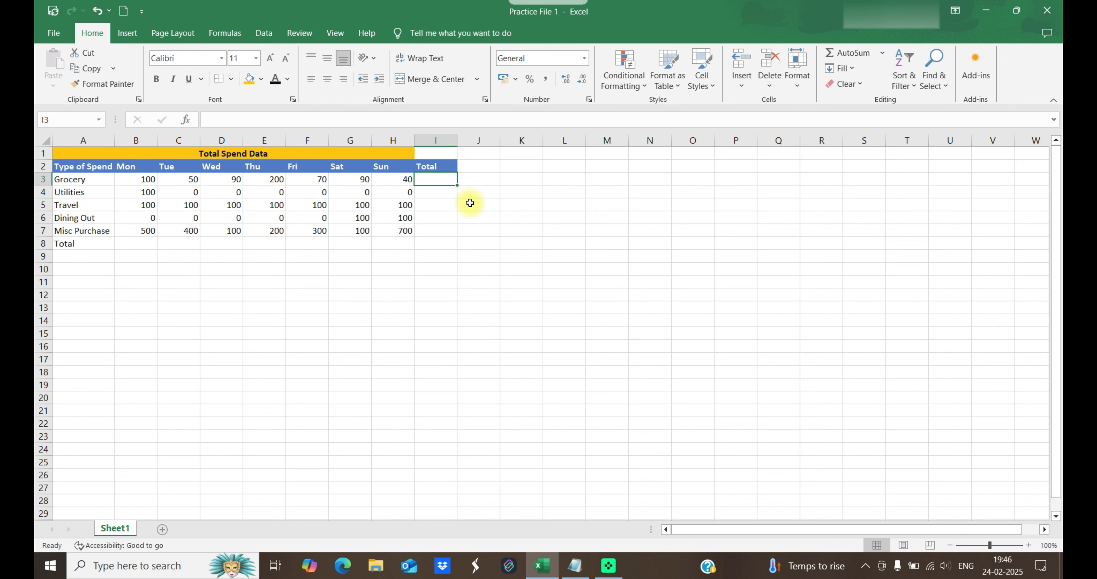
{"action": "type", "text": "="}
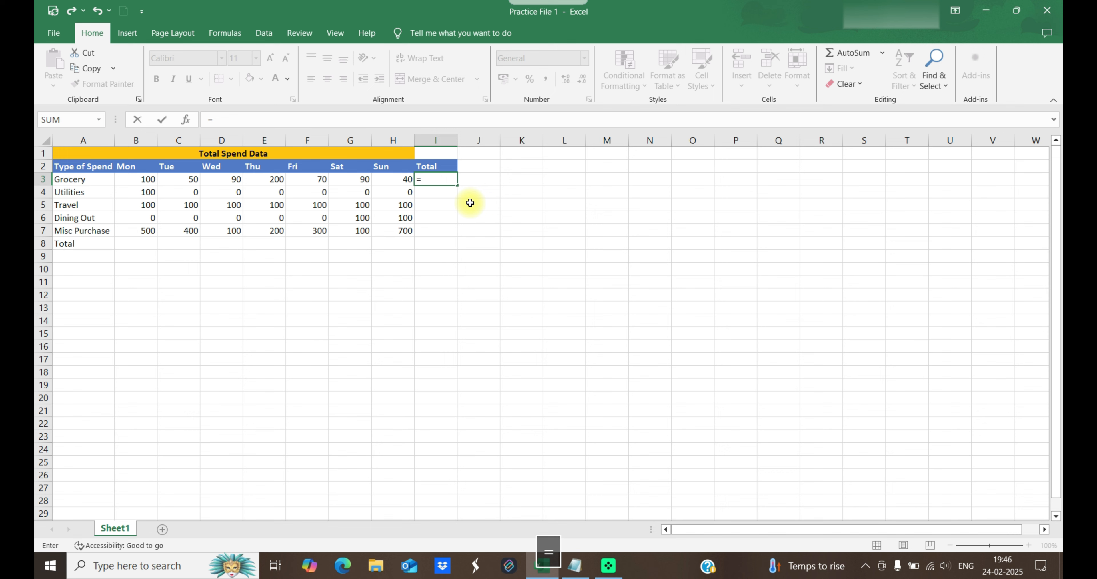
{"action": "type", "text": "100+50"}
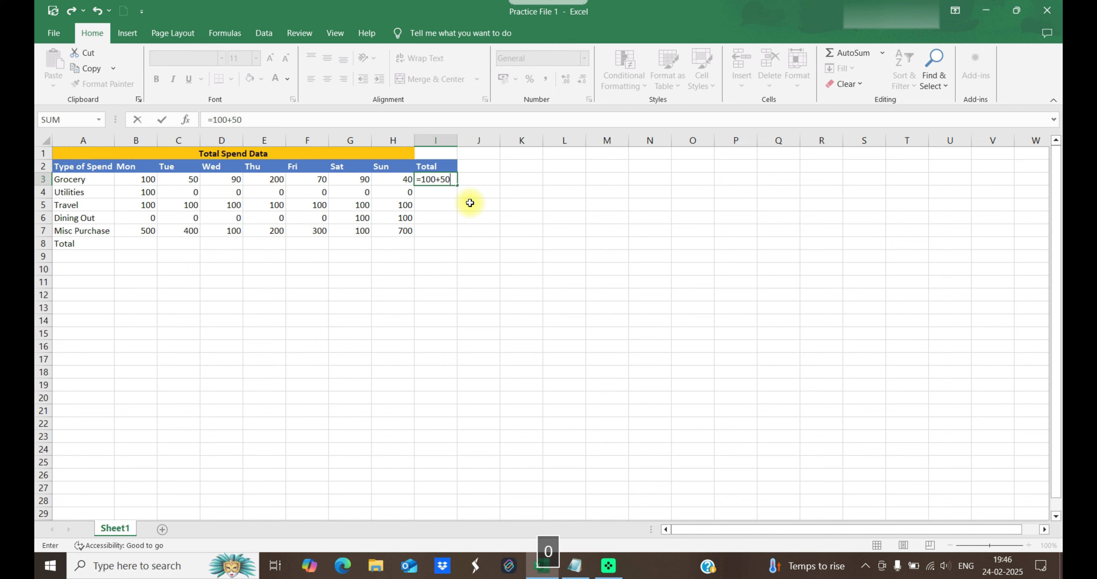
{"action": "type", "text": "+90+200+"}
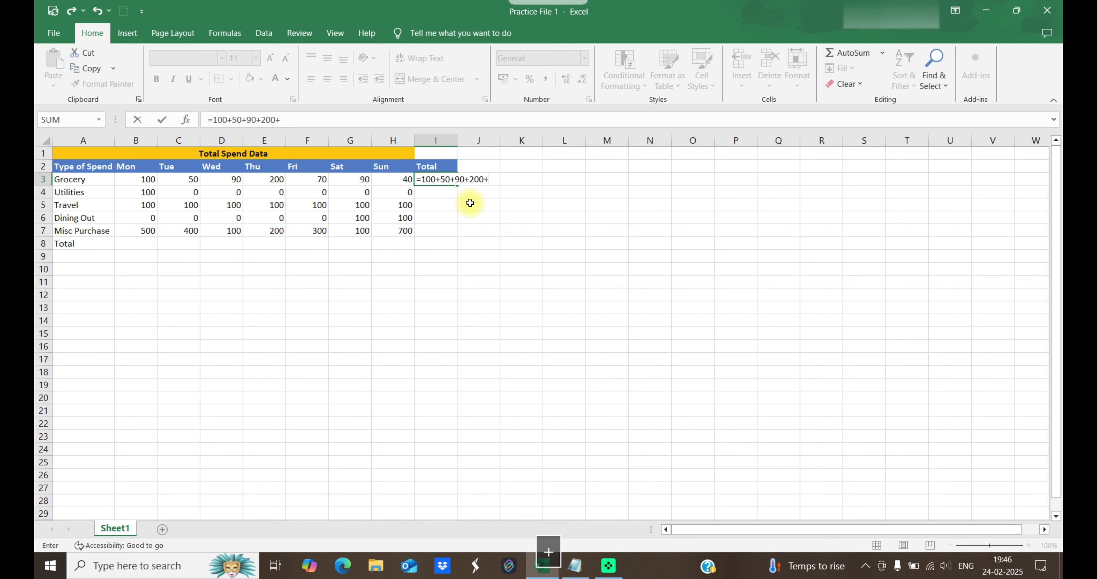
{"action": "type", "text": "70+90+40"}
{"action": "key", "text": "Return"}
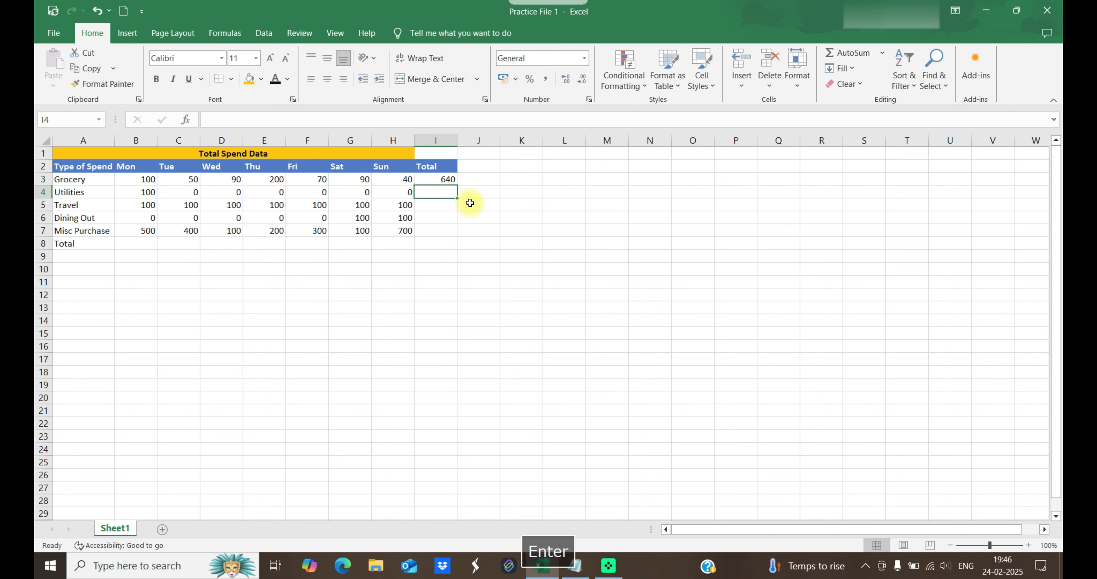
Replace the Grocery total formula in cell I3 with =SUM(B3,C3,D3,E3,F3,G3,H3), referencing each day's cell individually
{"action": "left_click", "coordinate": [436, 177]}
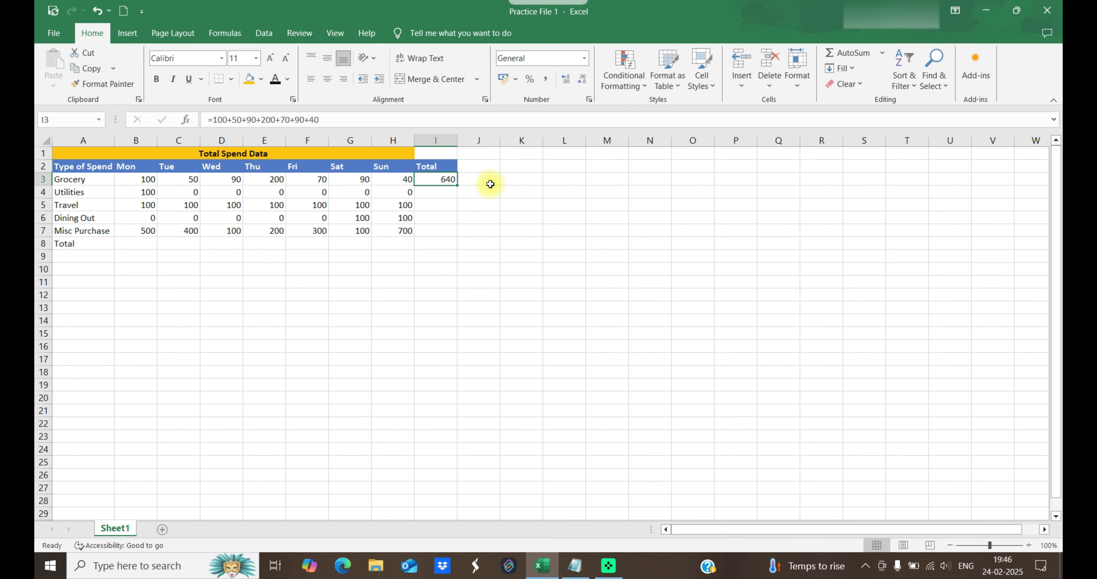
{"action": "left_click_drag", "start_coordinate": [432, 192], "coordinate": [441, 228]}
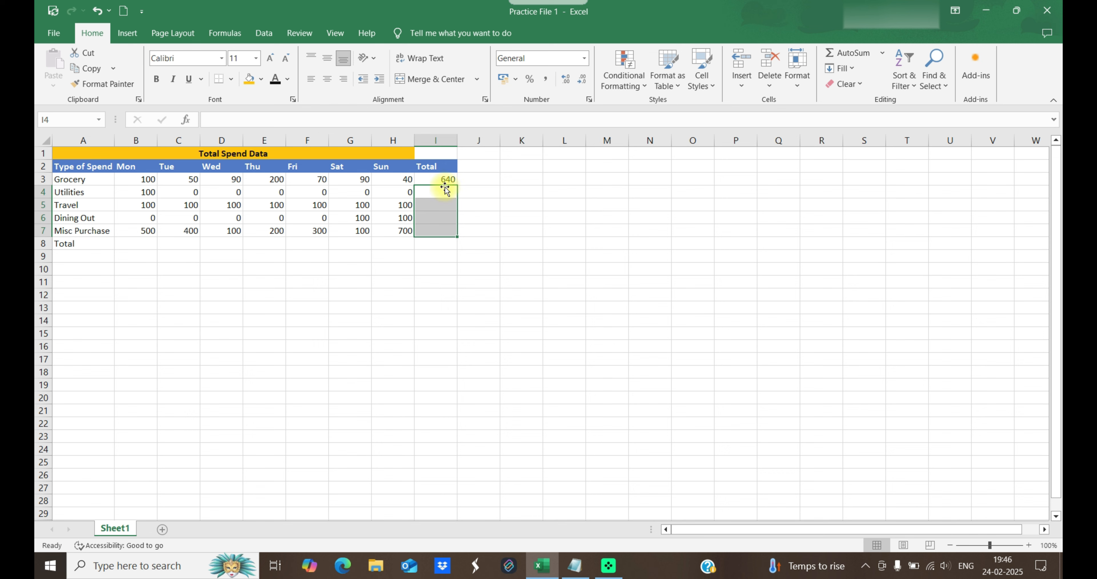
{"action": "left_click", "coordinate": [441, 178]}
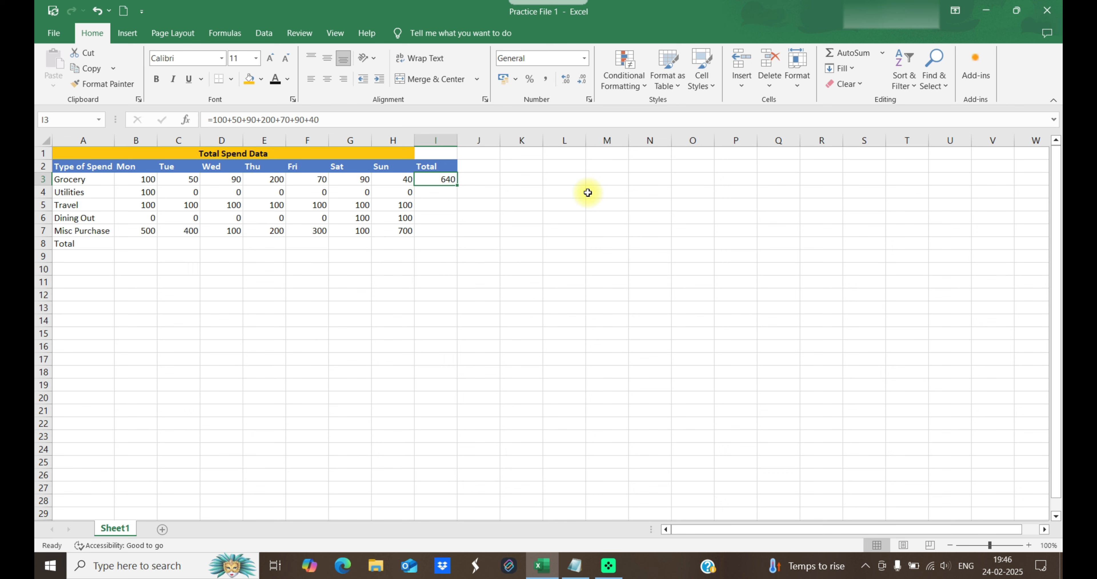
{"action": "type", "text": "="}
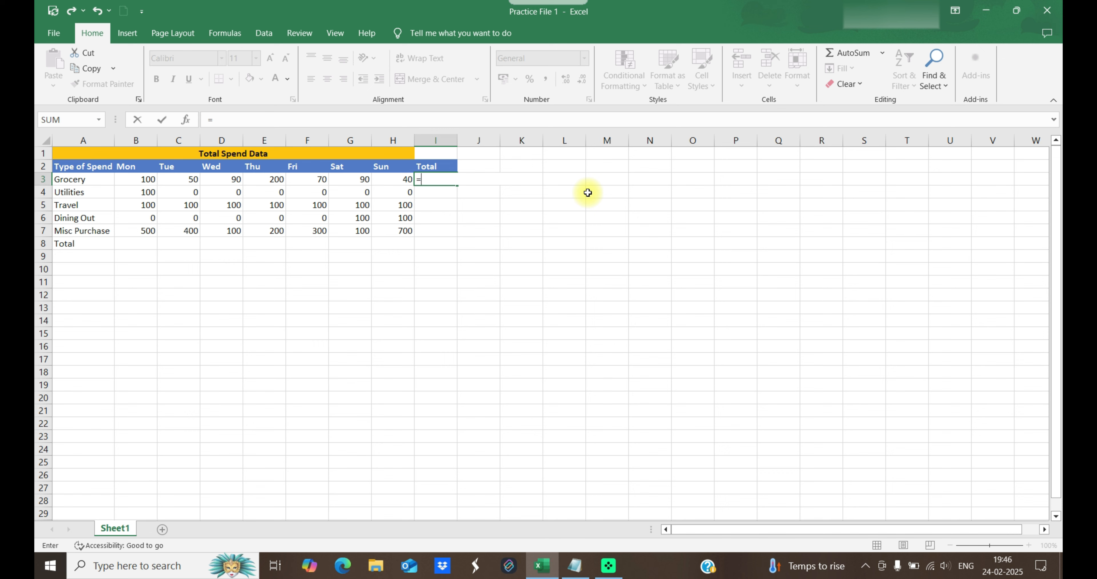
{"action": "type", "text": "SUM"}
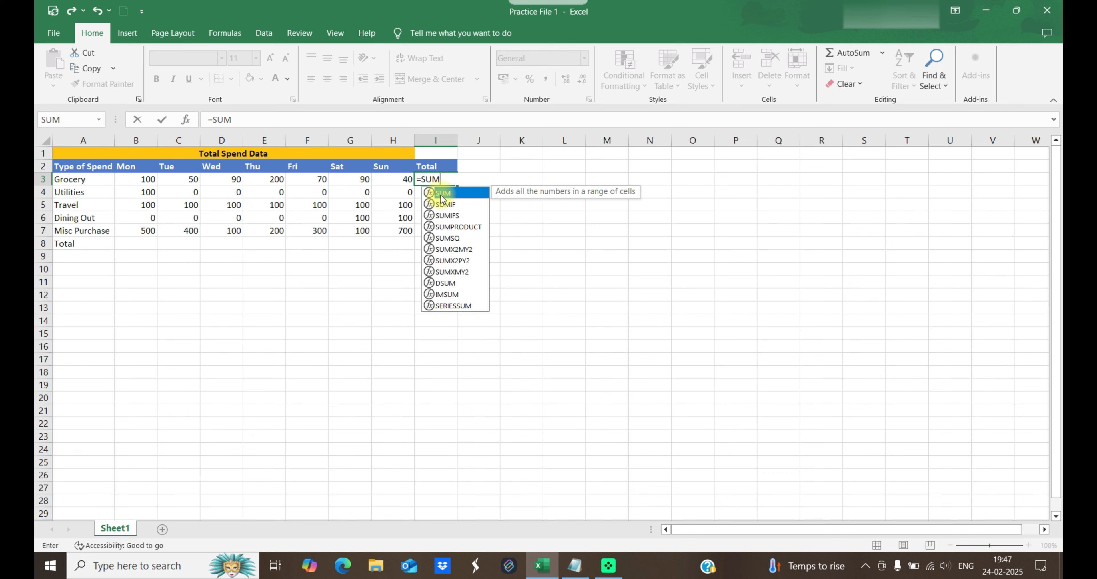
{"action": "key", "text": "Tab"}
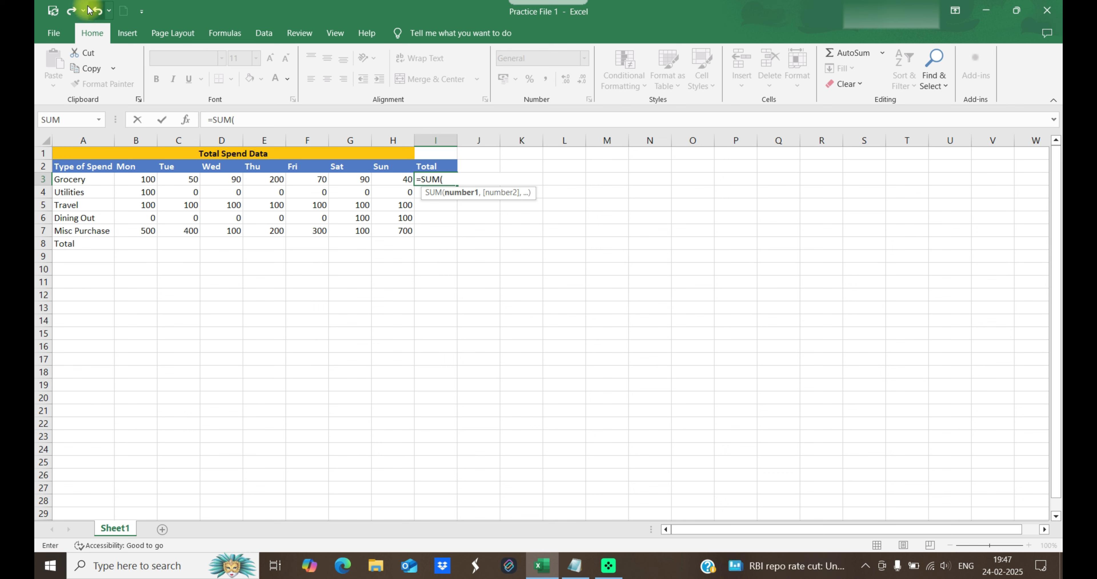
{"action": "left_click", "coordinate": [135, 181]}
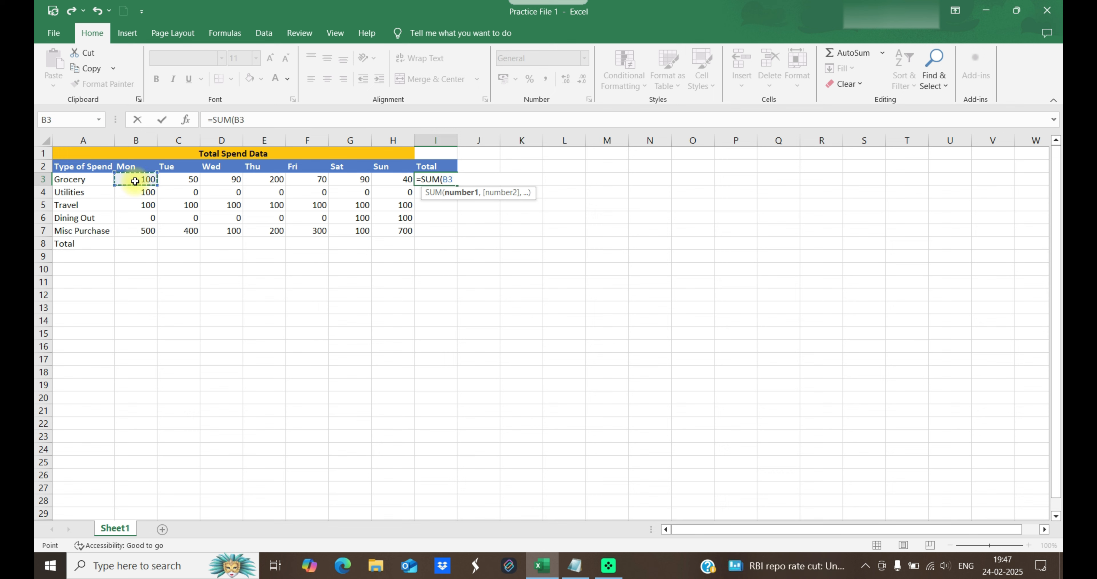
{"action": "type", "text": ","}
{"action": "left_click", "coordinate": [187, 179]}
{"action": "type", "text": ","}
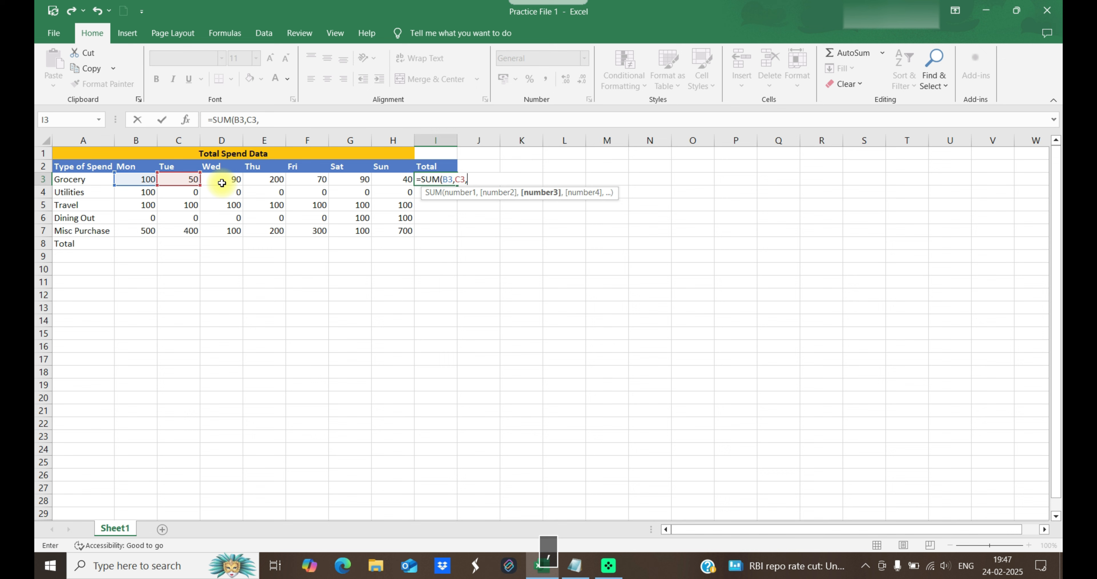
{"action": "left_click", "coordinate": [222, 181]}
{"action": "type", "text": ","}
{"action": "left_click", "coordinate": [258, 181]}
{"action": "type", "text": ","}
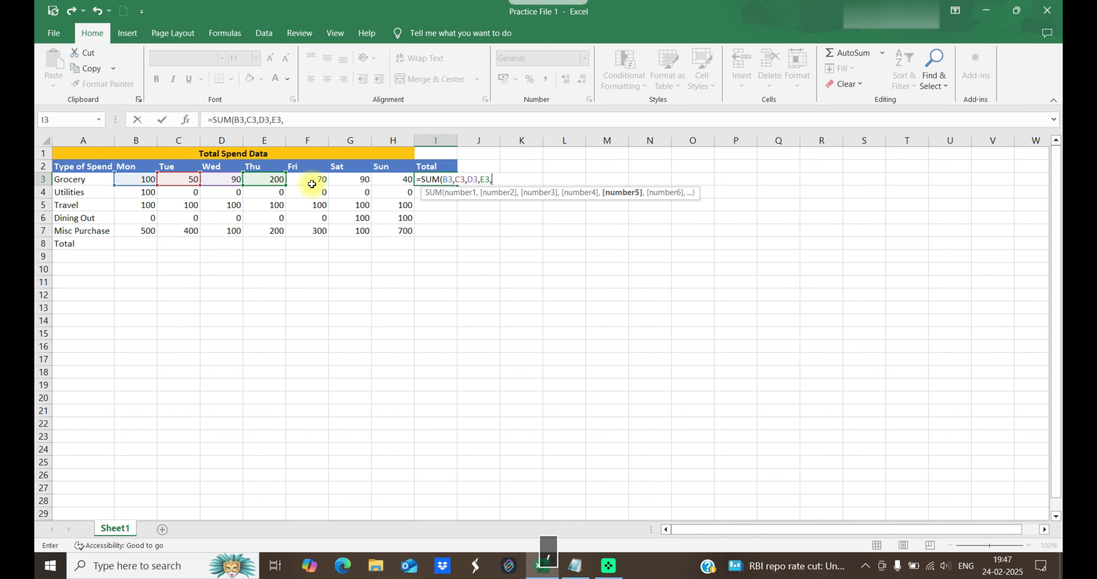
{"action": "left_click", "coordinate": [311, 181]}
{"action": "type", "text": ","}
{"action": "left_click", "coordinate": [357, 179]}
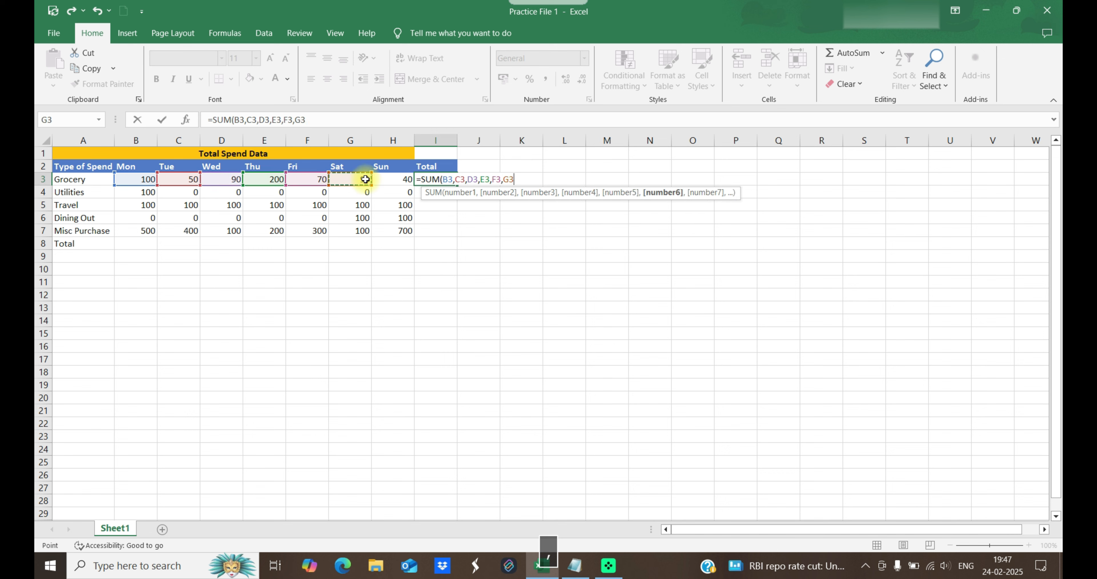
{"action": "type", "text": ","}
{"action": "left_click", "coordinate": [385, 180]}
{"action": "type", "text": ","}
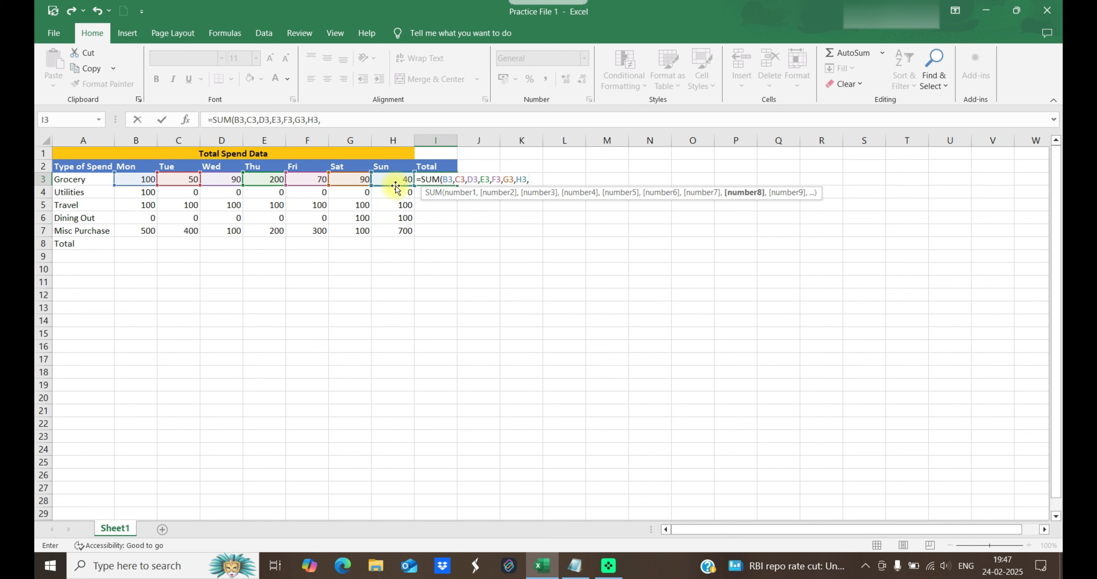
{"action": "key", "text": "BackSpace"}
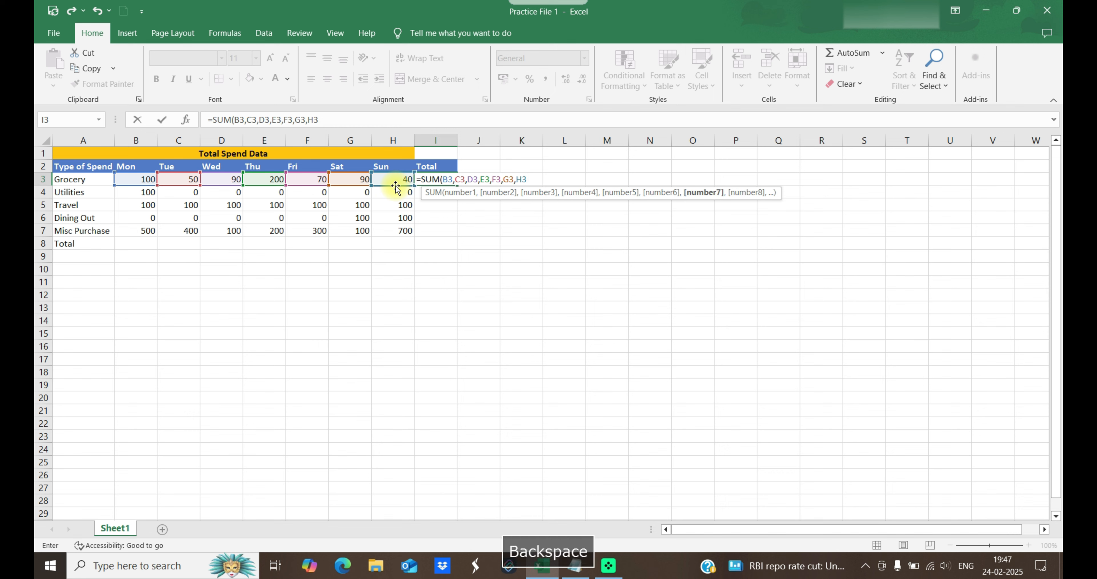
{"action": "type", "text": ")"}
{"action": "key", "text": "Return"}
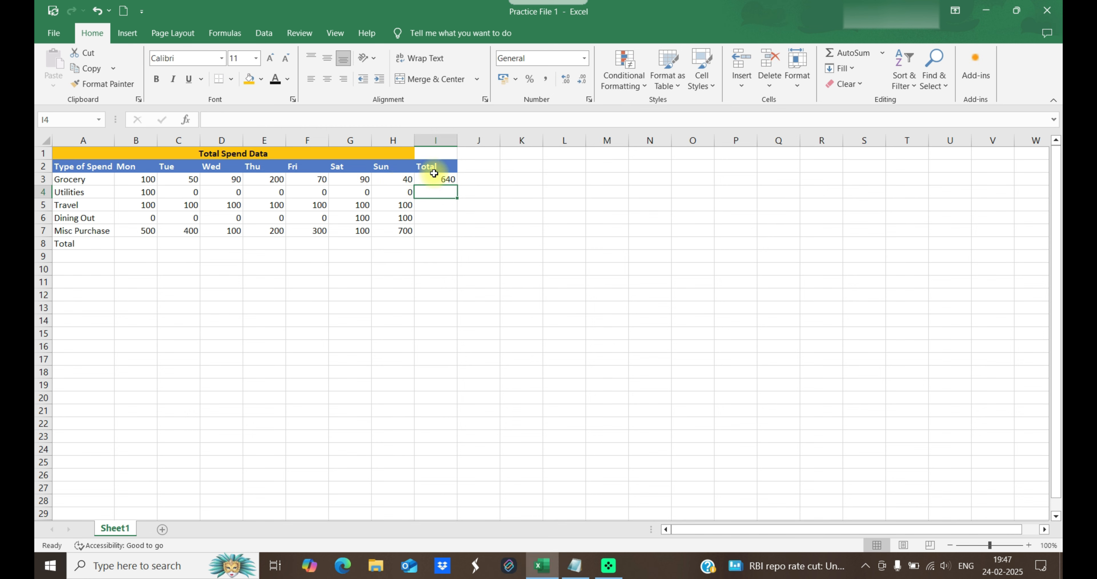
Rewrite the Grocery total in cell I3 as the range formula =SUM(B3:H3)
{"action": "left_click", "coordinate": [440, 179]}
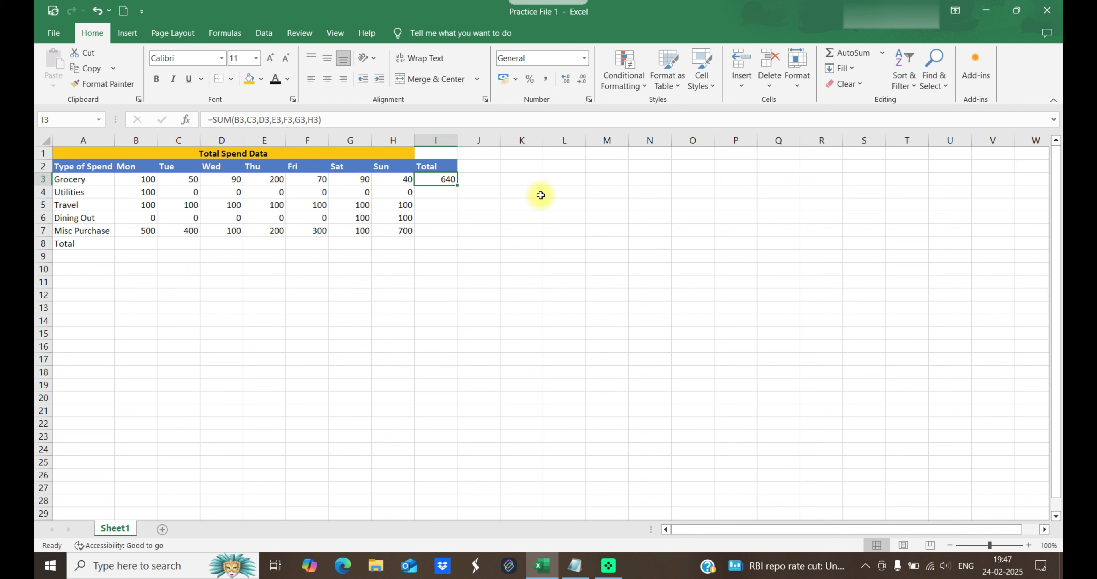
{"action": "type", "text": "=SUM"}
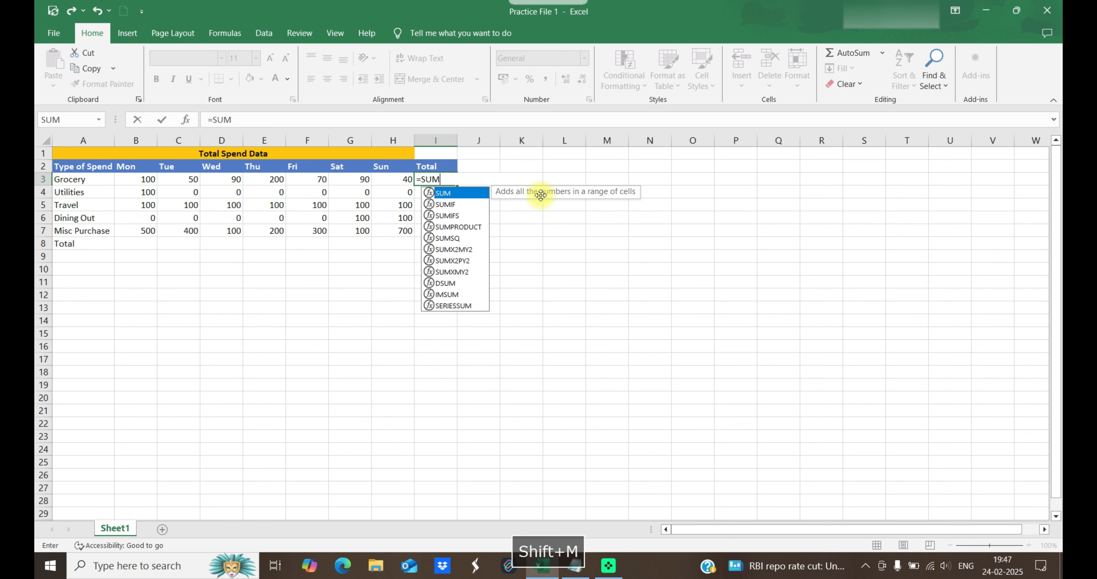
{"action": "key", "text": "Tab"}
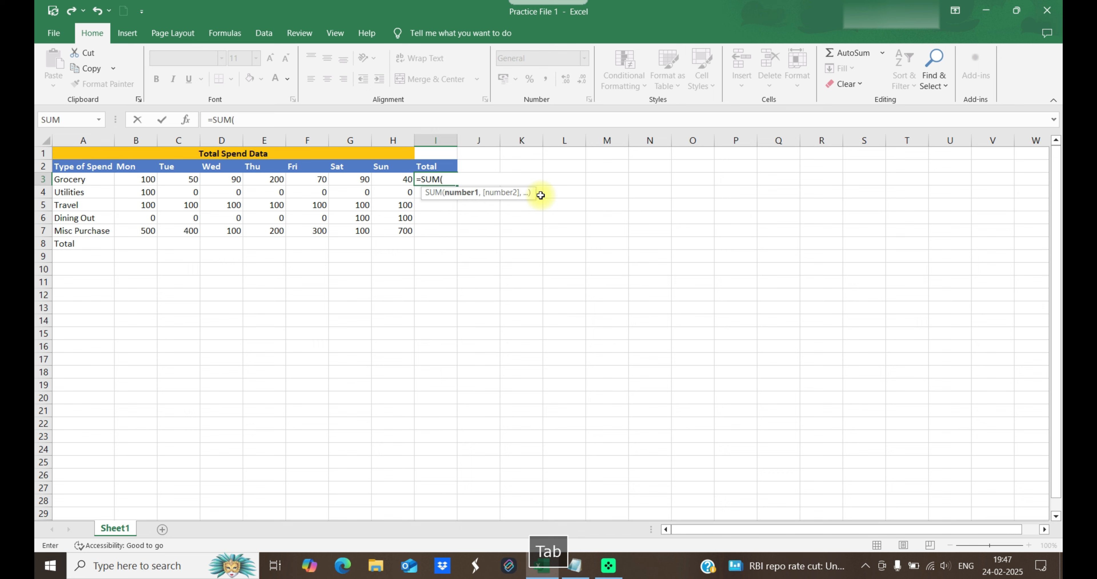
{"action": "left_click_drag", "start_coordinate": [135, 179], "coordinate": [383, 184]}
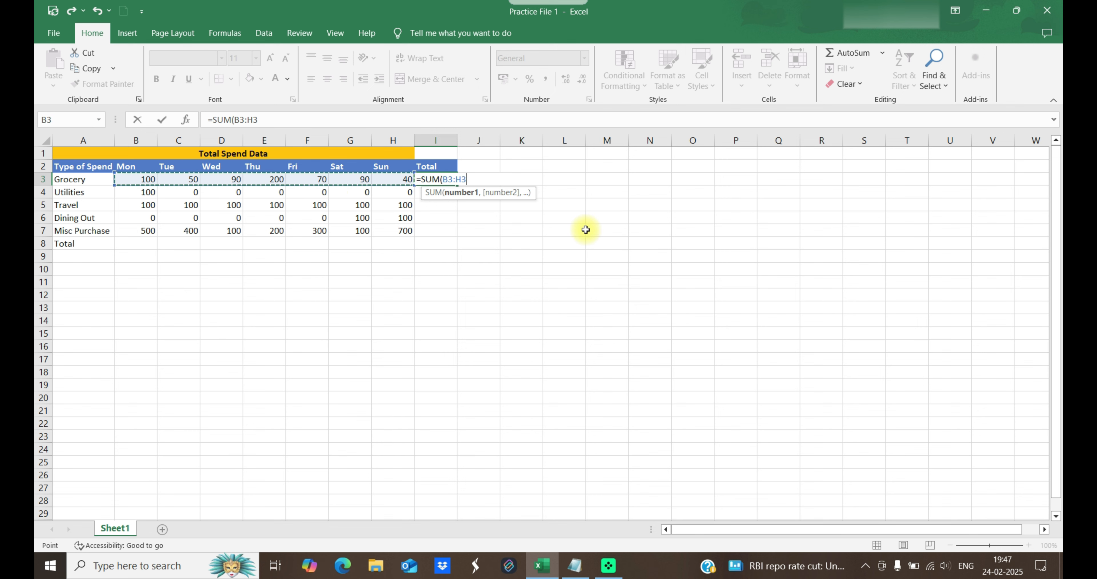
{"action": "type", "text": ")"}
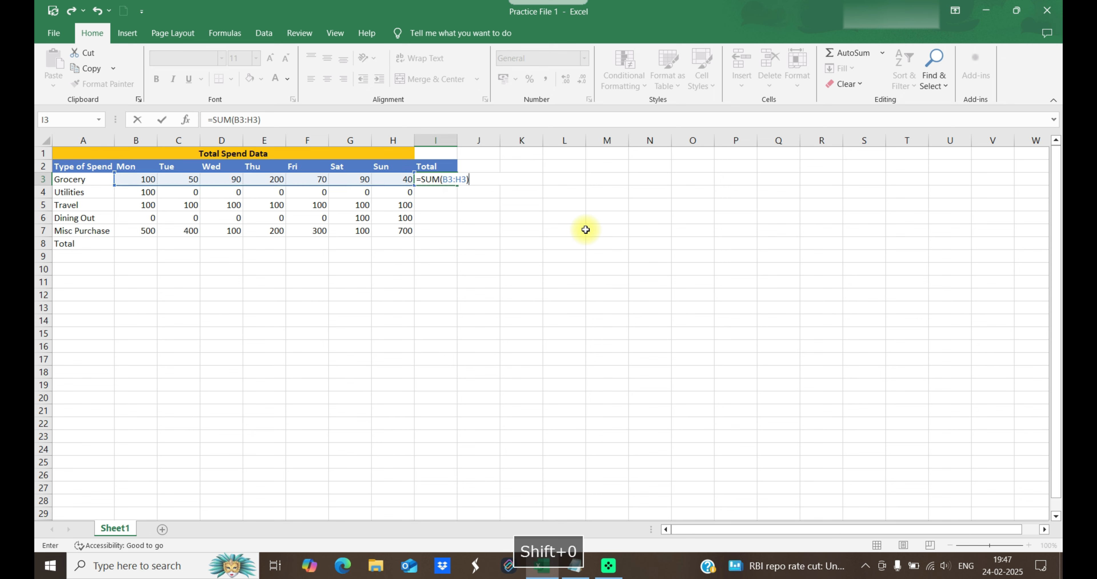
{"action": "left_click", "coordinate": [455, 181]}
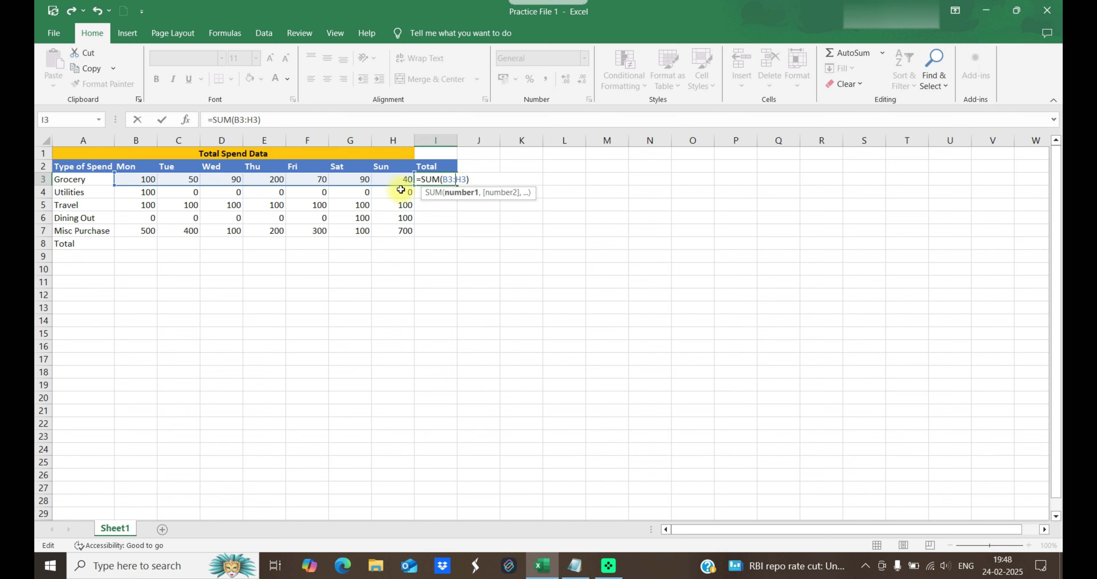
{"action": "left_click", "coordinate": [137, 178]}
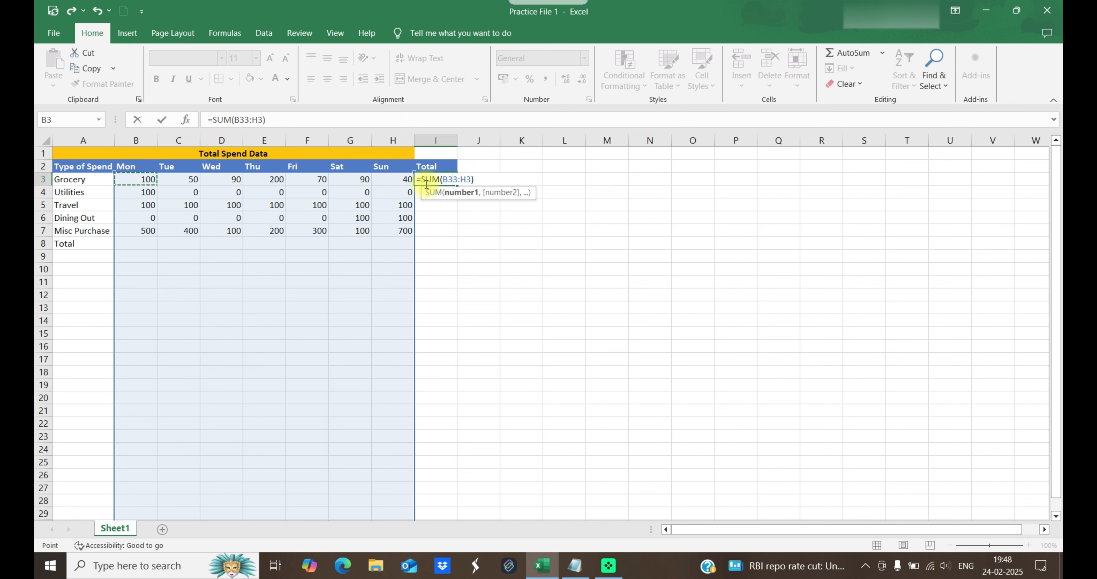
{"action": "key", "text": "BackSpace"}
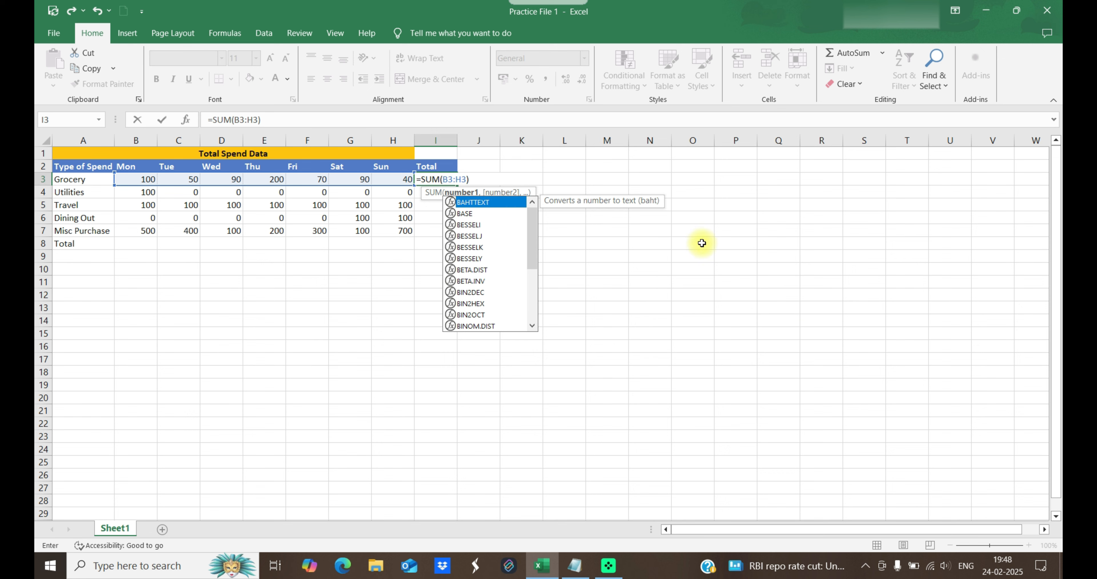
{"action": "key", "text": "Return"}
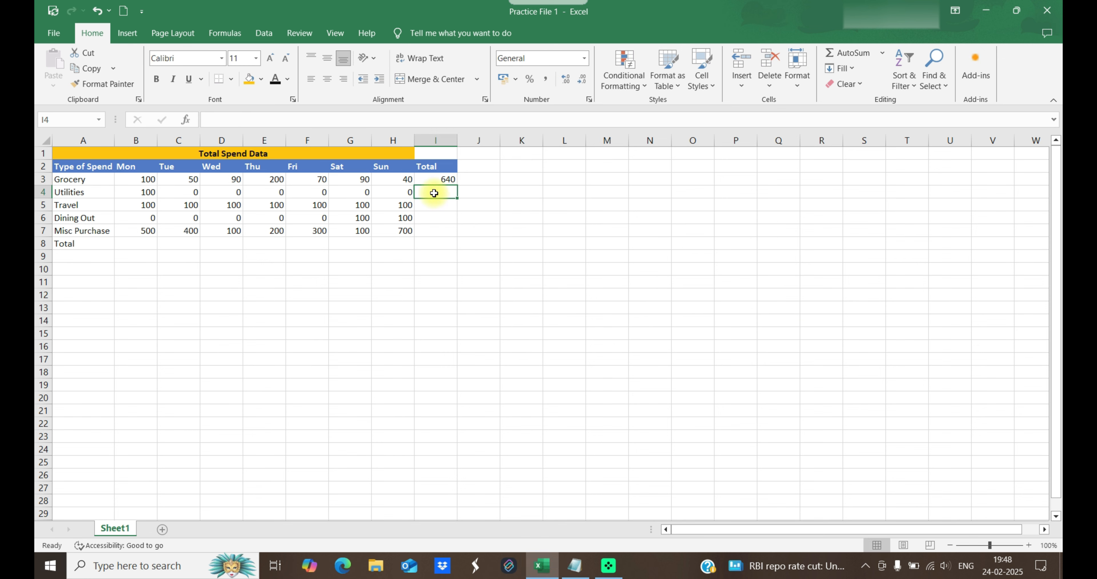
{"action": "mouse_move", "coordinate": [434, 193]}
{"action": "left_mouse_down"}
{"action": "mouse_move", "coordinate": [434, 228]}
{"action": "mouse_move", "coordinate": [429, 194]}
{"action": "left_mouse_up"}
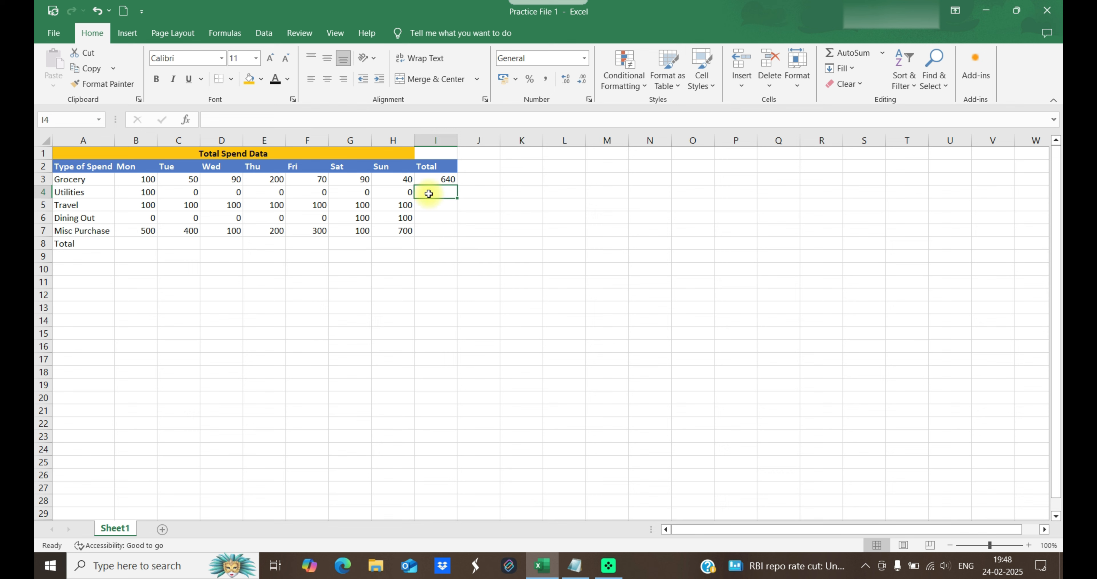
{"action": "left_click", "coordinate": [435, 206]}
{"action": "left_click", "coordinate": [443, 228]}
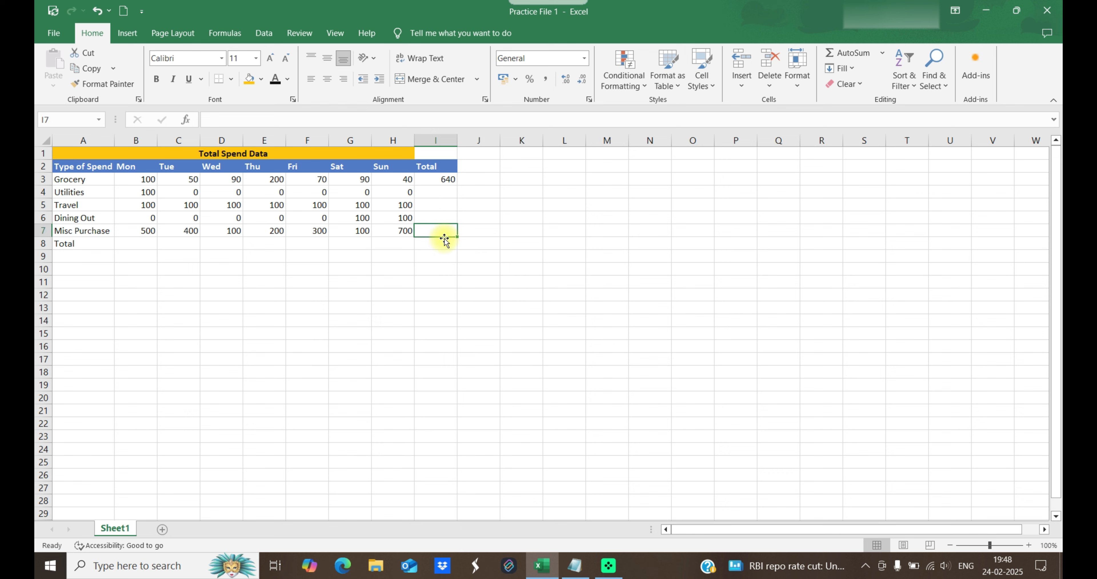
{"action": "left_click", "coordinate": [438, 219]}
{"action": "left_click", "coordinate": [435, 206]}
{"action": "left_click", "coordinate": [435, 192]}
{"action": "left_click", "coordinate": [436, 207]}
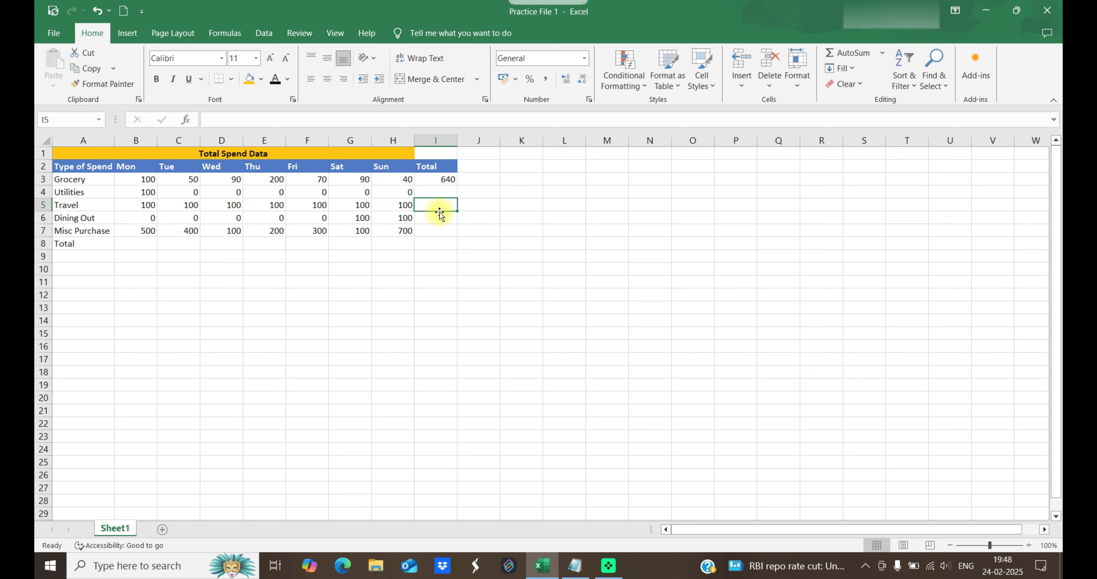
{"action": "left_click", "coordinate": [445, 233]}
Copy the Grocery SUM formula from cell I3 and paste it into cell I4 for the Utilities total
{"action": "left_click", "coordinate": [437, 180]}
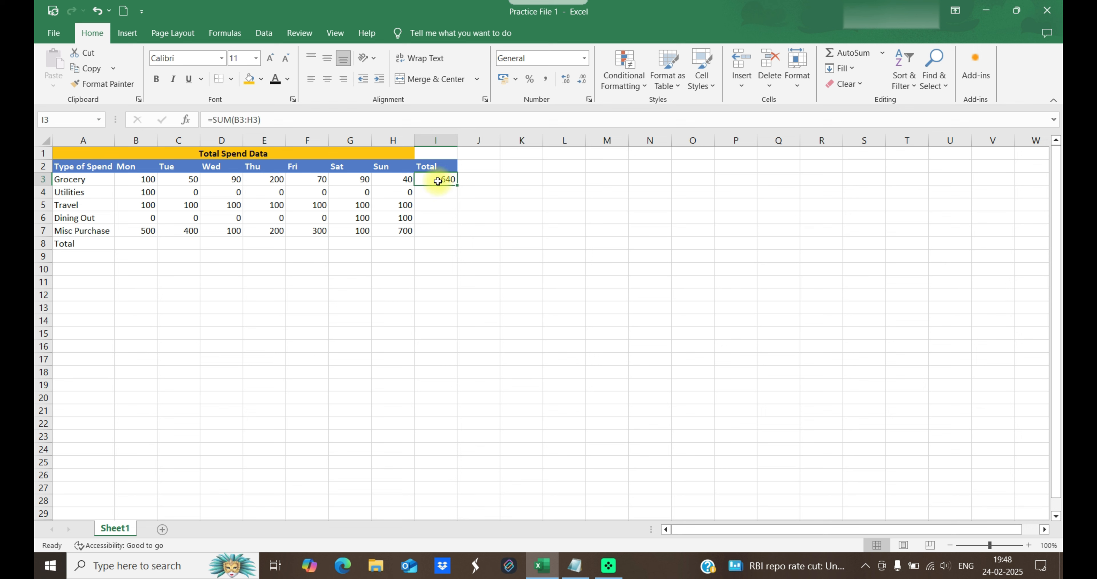
{"action": "right_click", "coordinate": [438, 181]}
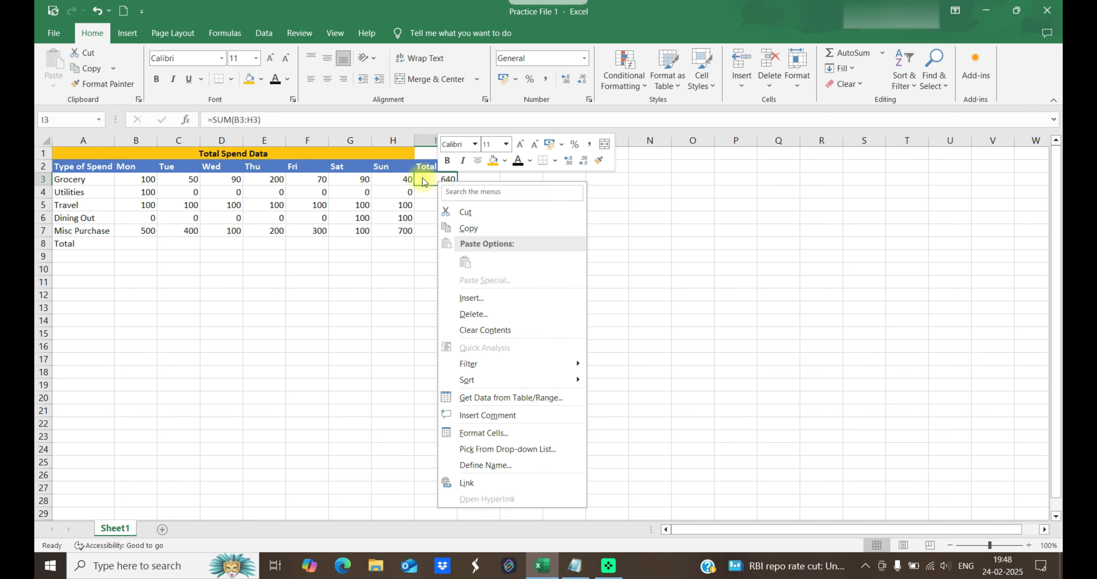
{"action": "left_click", "coordinate": [487, 225]}
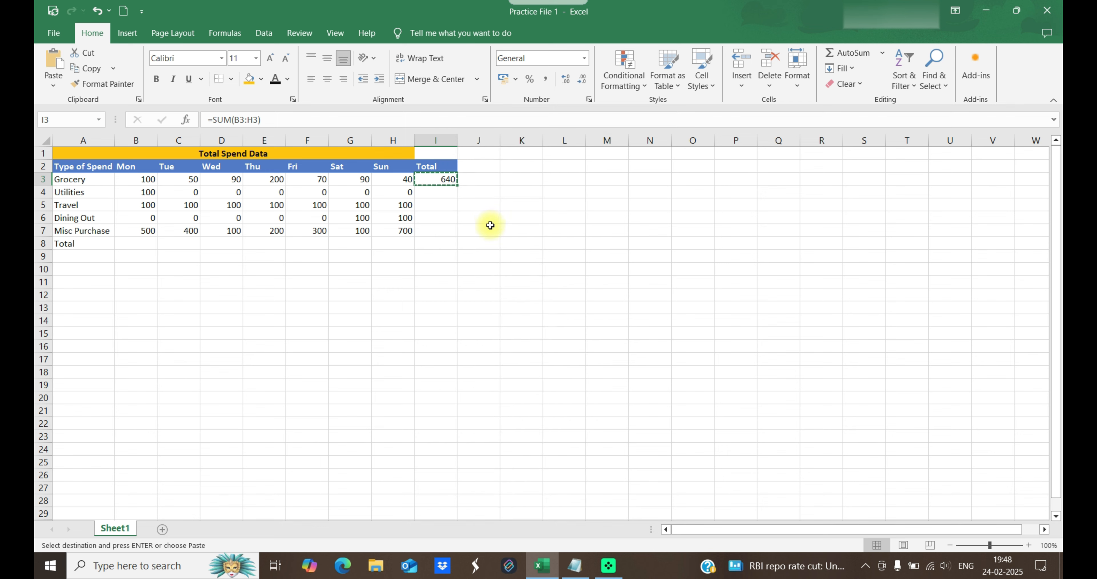
{"action": "left_click", "coordinate": [439, 195]}
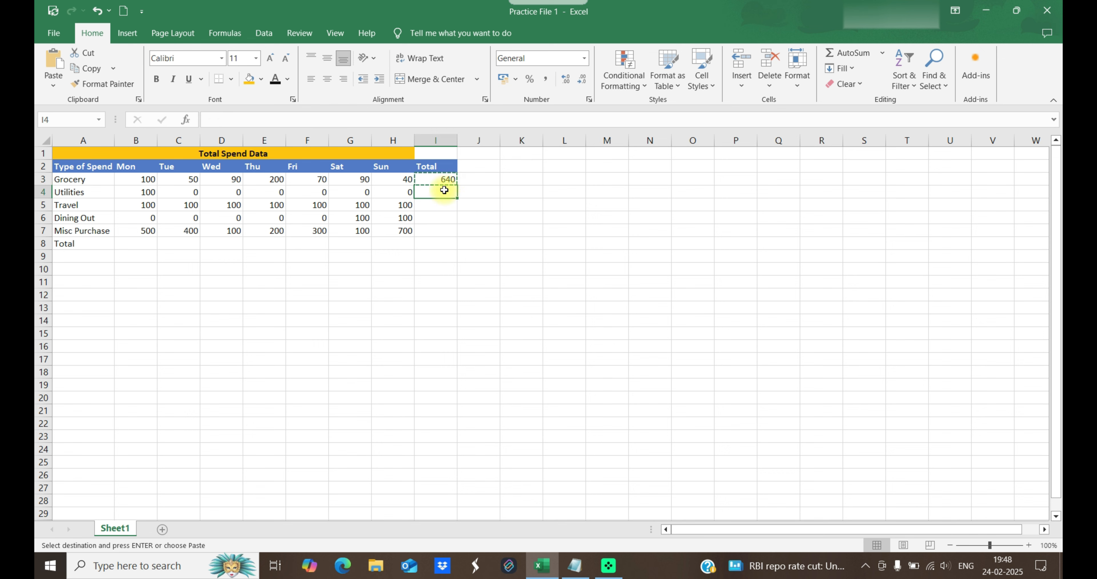
{"action": "right_click", "coordinate": [444, 190]}
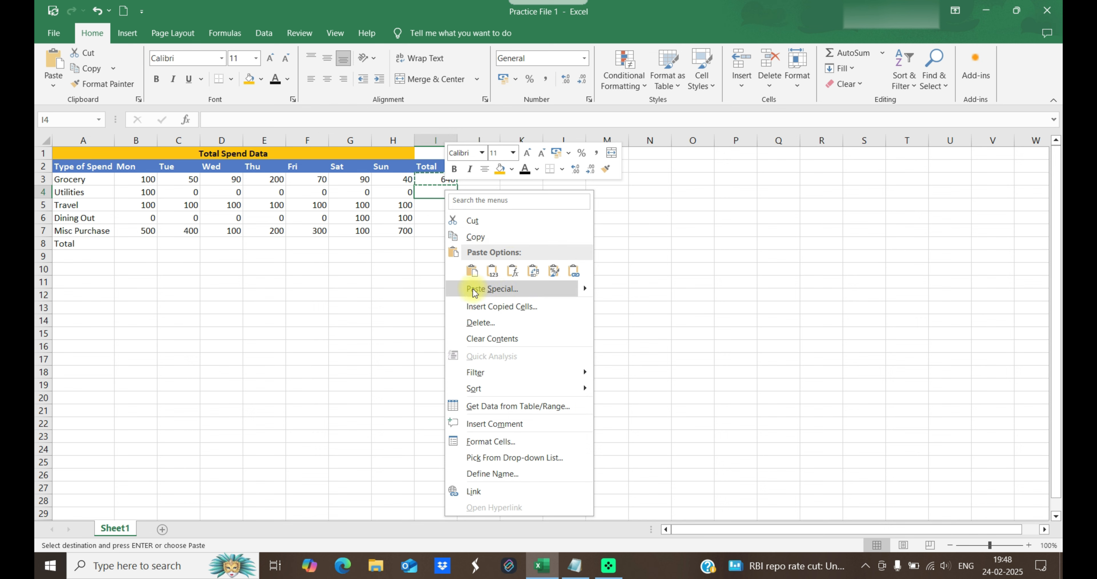
{"action": "mouse_move", "coordinate": [583, 287]}
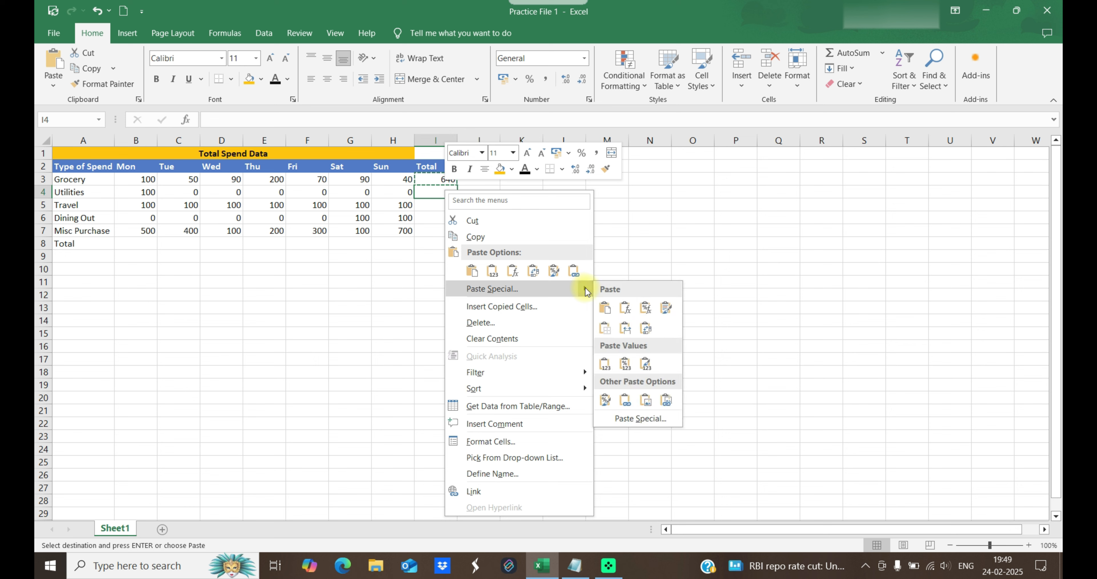
{"action": "left_click", "coordinate": [472, 271]}
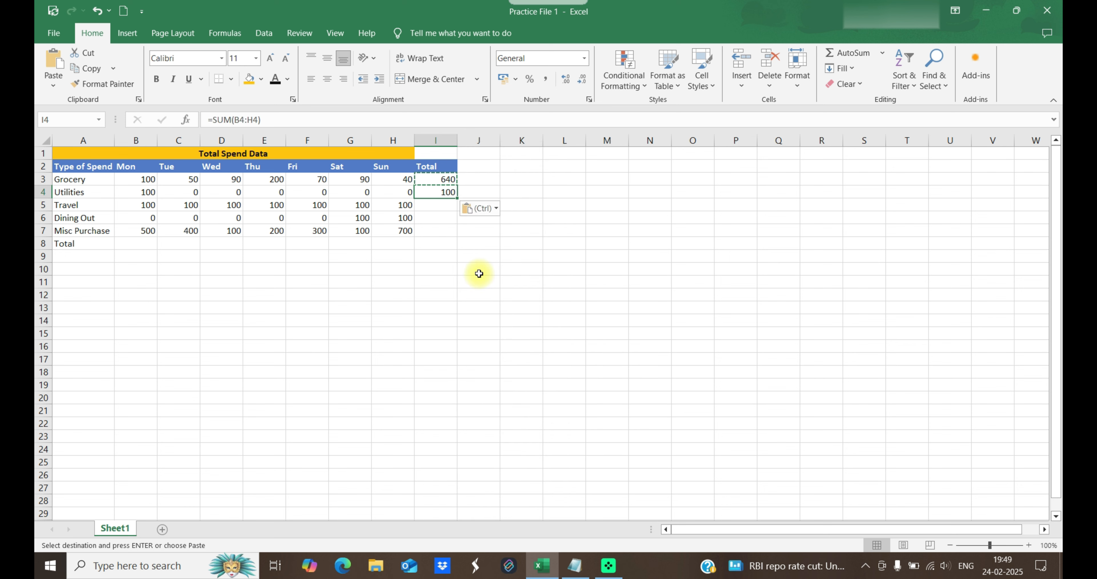
Paste the copied SUM formula into cells I5, I6 and I7 for Travel, Dining Out and Misc Purchase, then select I3:I7
{"action": "left_click", "coordinate": [437, 204]}
{"action": "key", "text": "ctrl+v"}
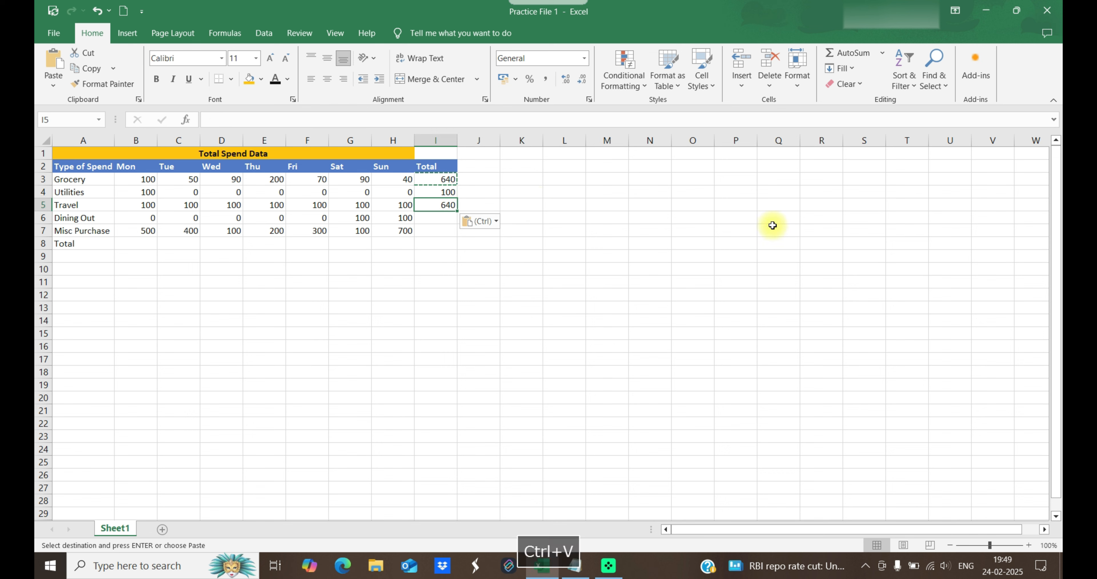
{"action": "left_click", "coordinate": [447, 216]}
{"action": "key", "text": "ctrl+v"}
{"action": "left_click", "coordinate": [443, 231]}
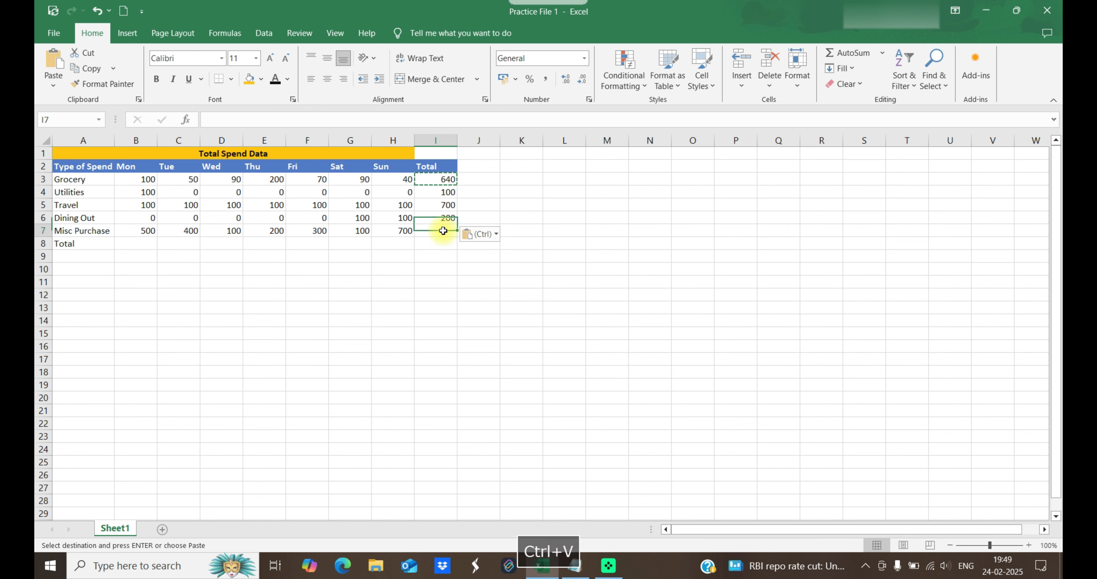
{"action": "key", "text": "ctrl+v"}
{"action": "left_click_drag", "start_coordinate": [443, 179], "coordinate": [446, 228]}
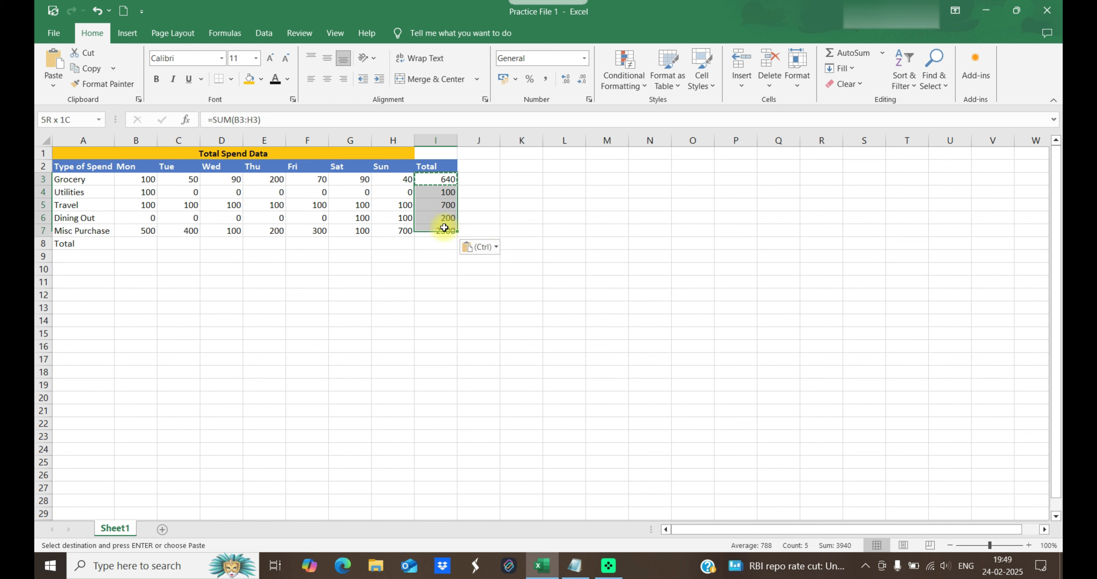
Make the row totals in I3:I7 bold, then select the Grocery total in cell I3
{"action": "key", "text": "ctrl+b"}
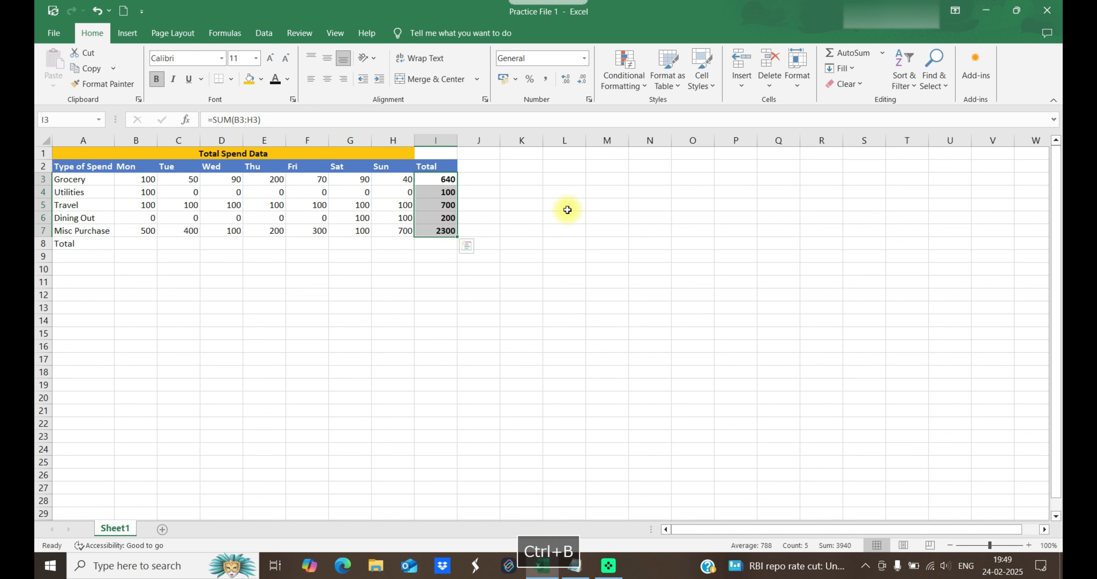
{"action": "left_click", "coordinate": [470, 181]}
{"action": "left_click", "coordinate": [430, 180]}
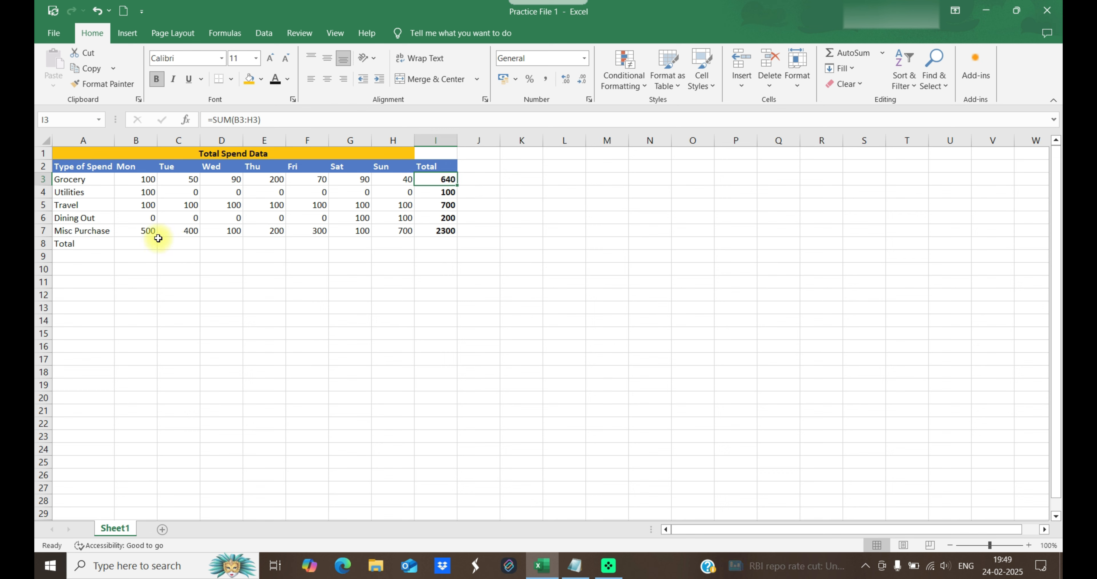
Use AutoSum in cell B8 to total Monday's spend with =SUM(B3:B7)
{"action": "left_click", "coordinate": [146, 243]}
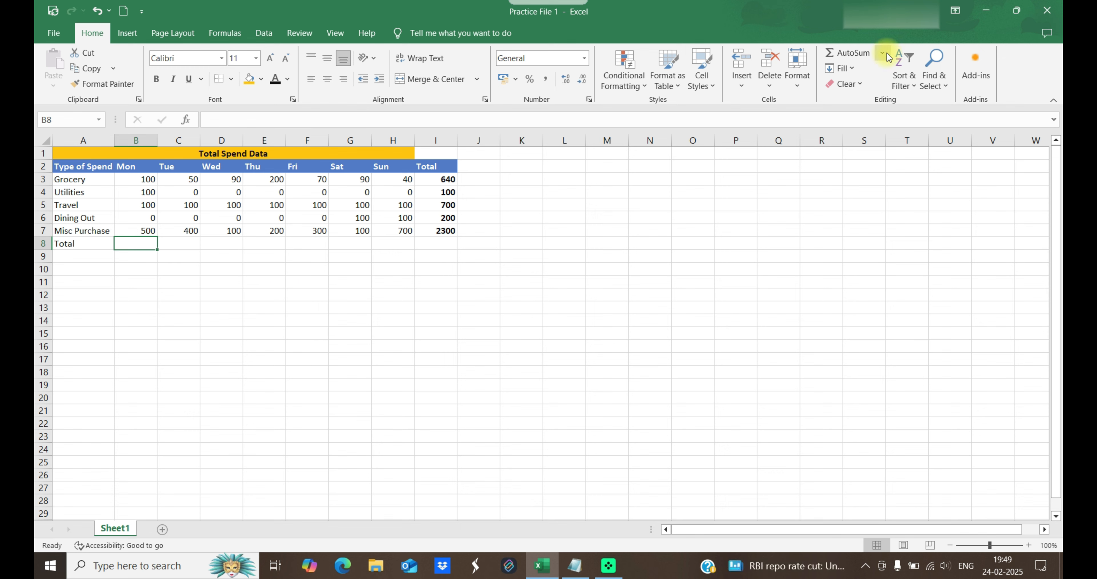
{"action": "left_click", "coordinate": [848, 51]}
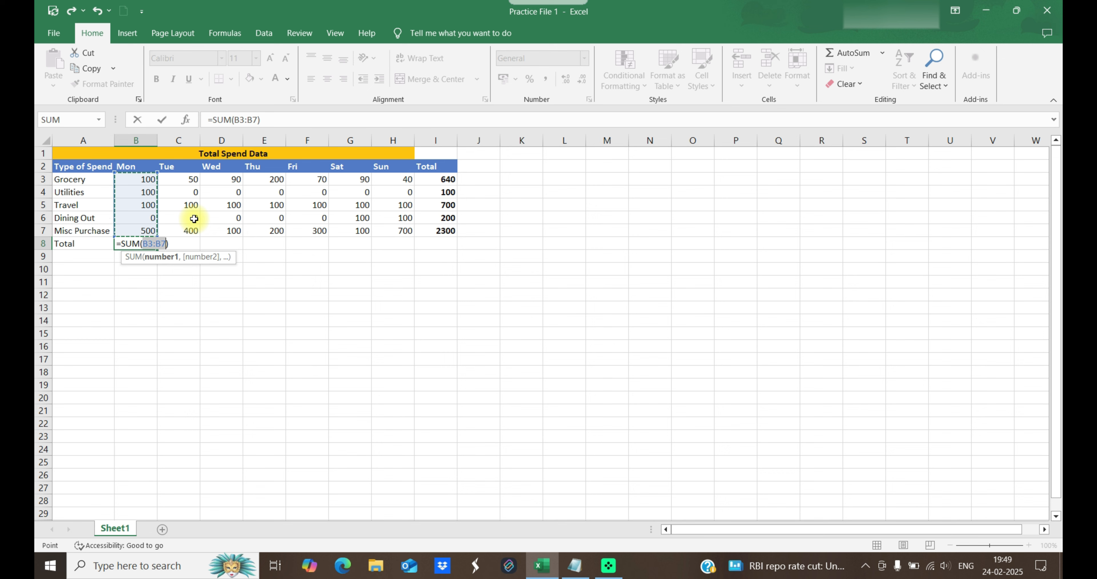
{"action": "key", "text": "Return"}
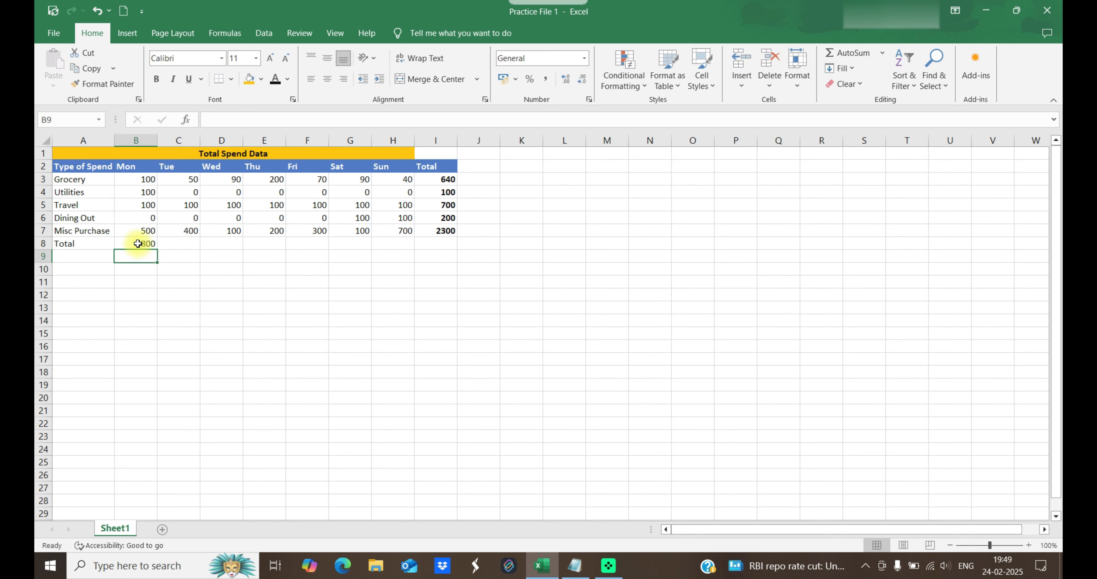
Copy the Monday total formula from B8 and paste it into C8:H8 for Tuesday through Sunday
{"action": "left_click", "coordinate": [137, 243]}
{"action": "key", "text": "ctrl+c"}
{"action": "left_click_drag", "start_coordinate": [177, 243], "coordinate": [394, 243]}
{"action": "key", "text": "ctrl+v"}
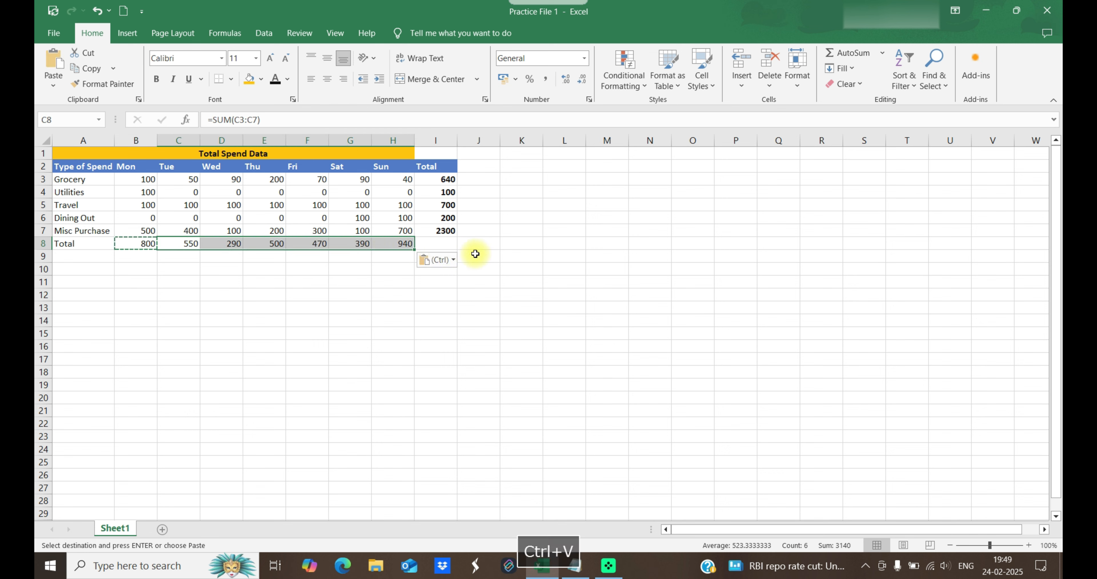
{"action": "left_click", "coordinate": [518, 253]}
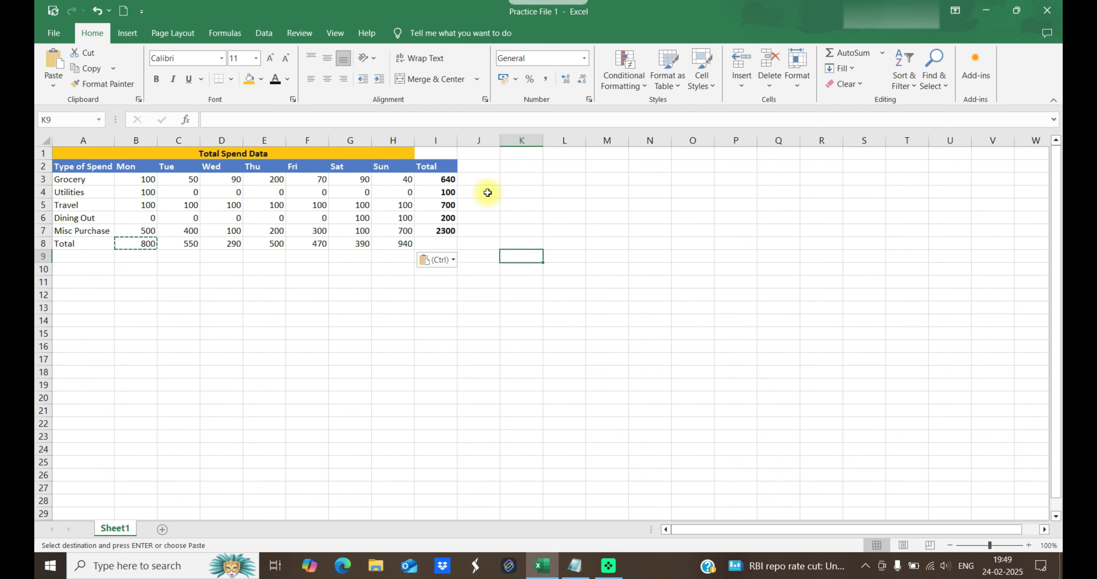
Switch to Notepad, review the SUM and Subtract entries in the lecture topic list, and return to Excel
{"action": "left_click", "coordinate": [575, 565]}
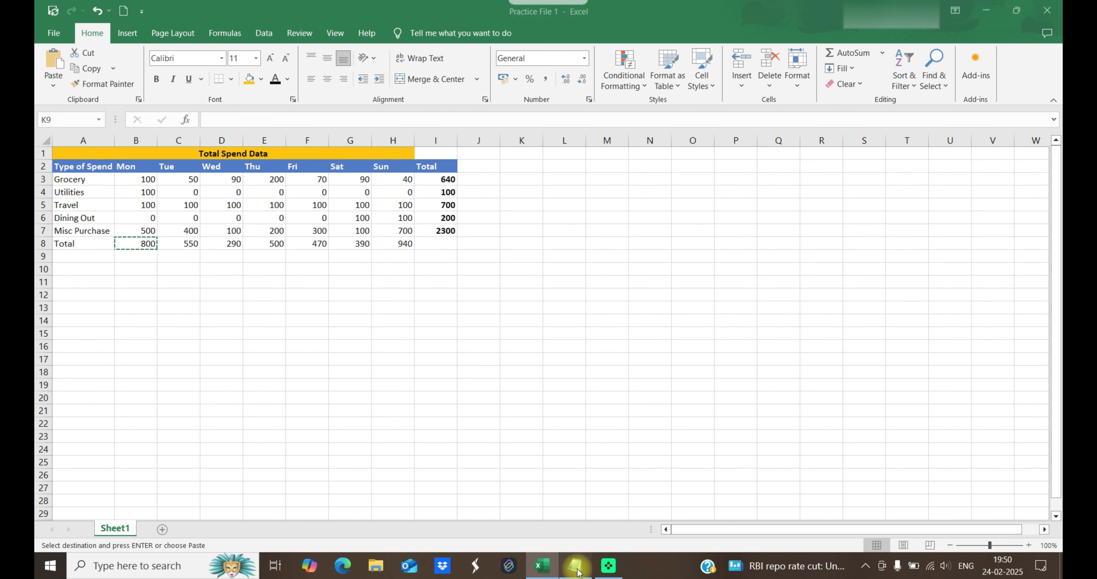
{"action": "left_click_drag", "start_coordinate": [161, 82], "coordinate": [93, 82]}
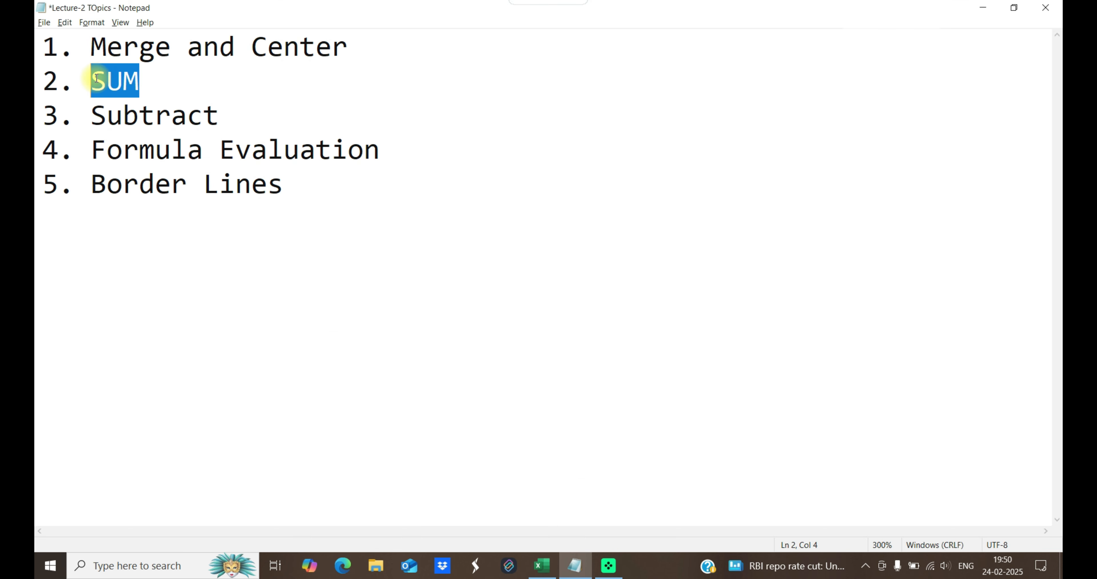
{"action": "left_click", "coordinate": [243, 115]}
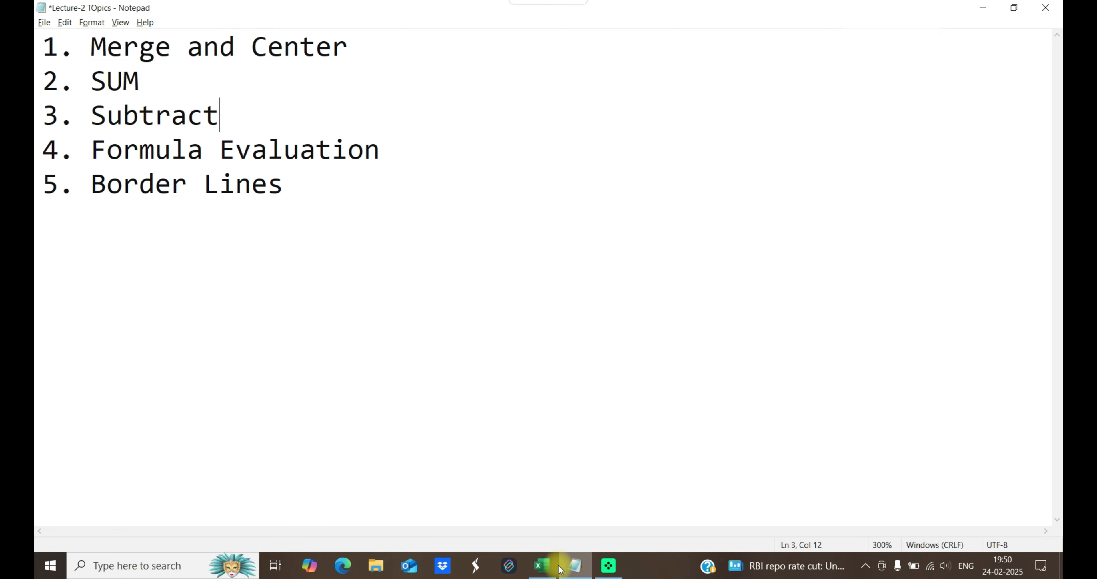
{"action": "left_click", "coordinate": [541, 565]}
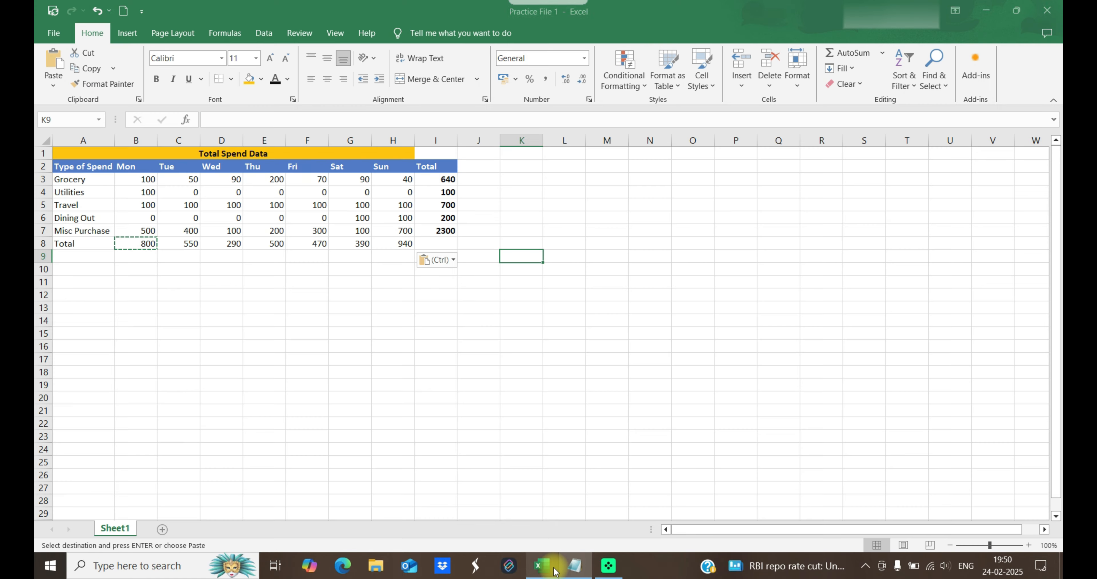
Add the grand total in cell I8 with AutoSum as =SUM(I3:I7)
{"action": "left_click", "coordinate": [486, 176]}
{"action": "left_click", "coordinate": [447, 243]}
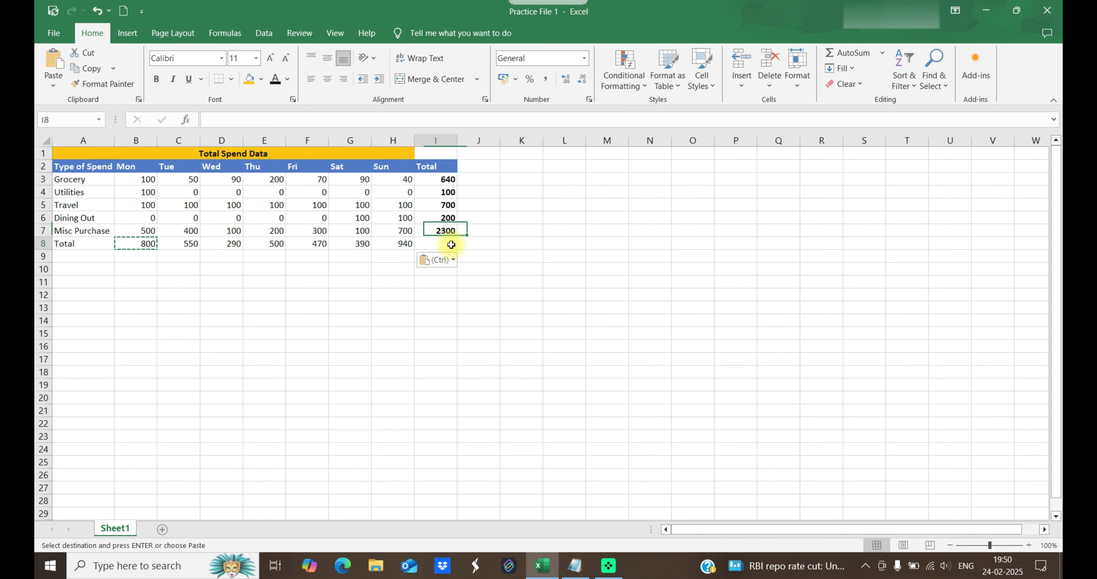
{"action": "key", "text": "alt+equal"}
{"action": "key", "text": "Return"}
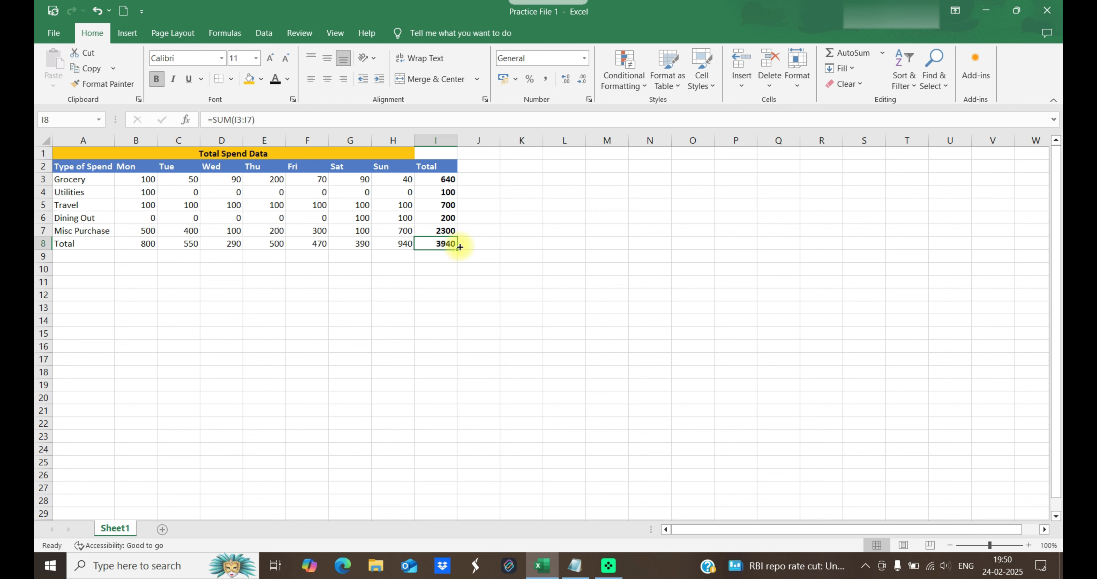
Enter the label "Money in hand" in A9 and the amount 4000 in B9, ending at cell I9
{"action": "left_click", "coordinate": [99, 260]}
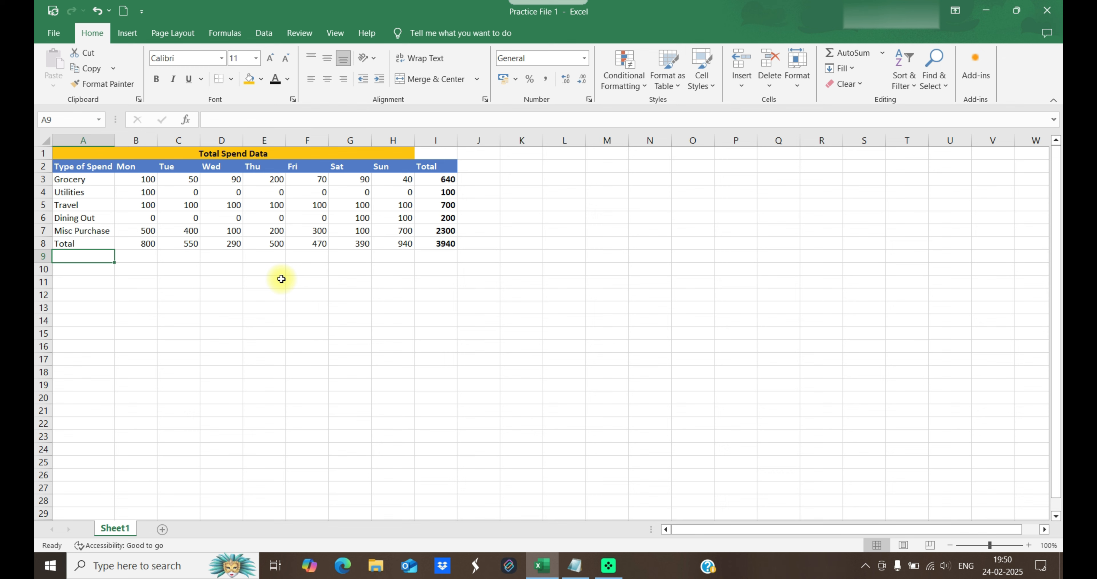
{"action": "type", "text": "Ho"}
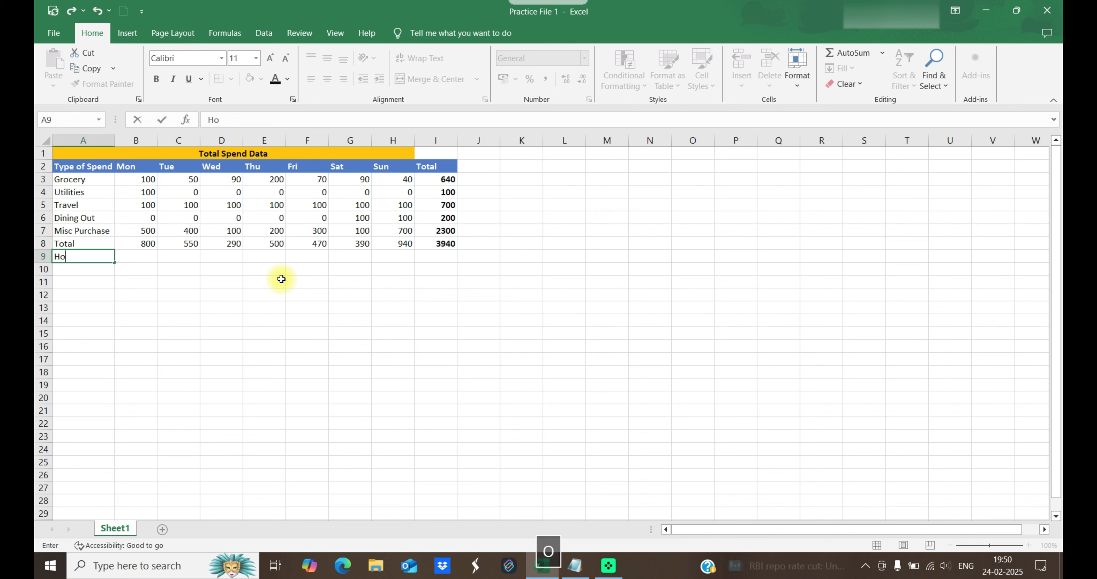
{"action": "key", "text": "BackSpace"}
{"action": "key", "text": "BackSpace"}
{"action": "type", "text": "Mone"}
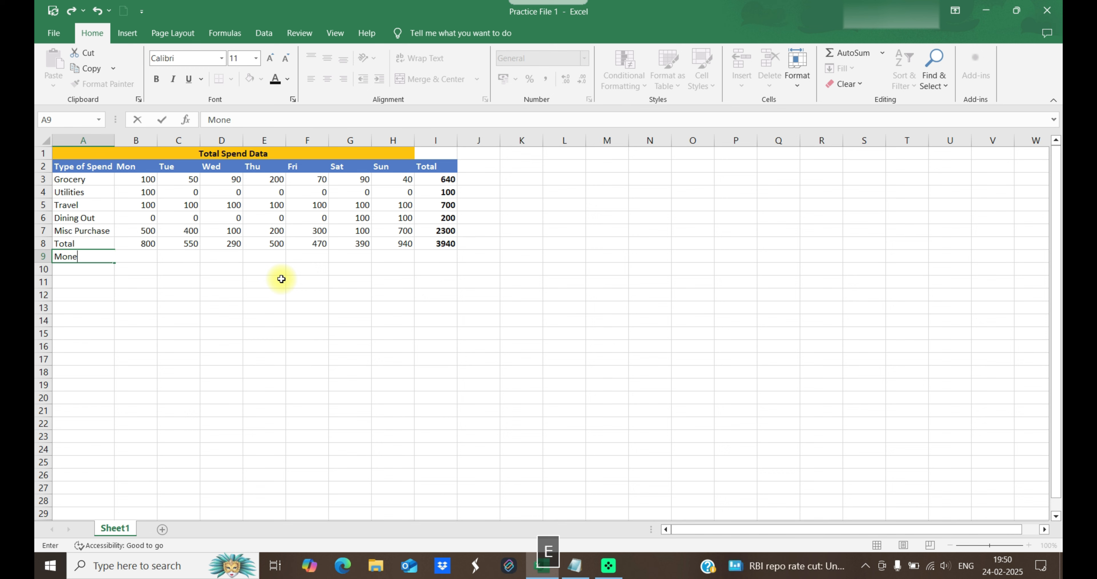
{"action": "type", "text": "y in hand"}
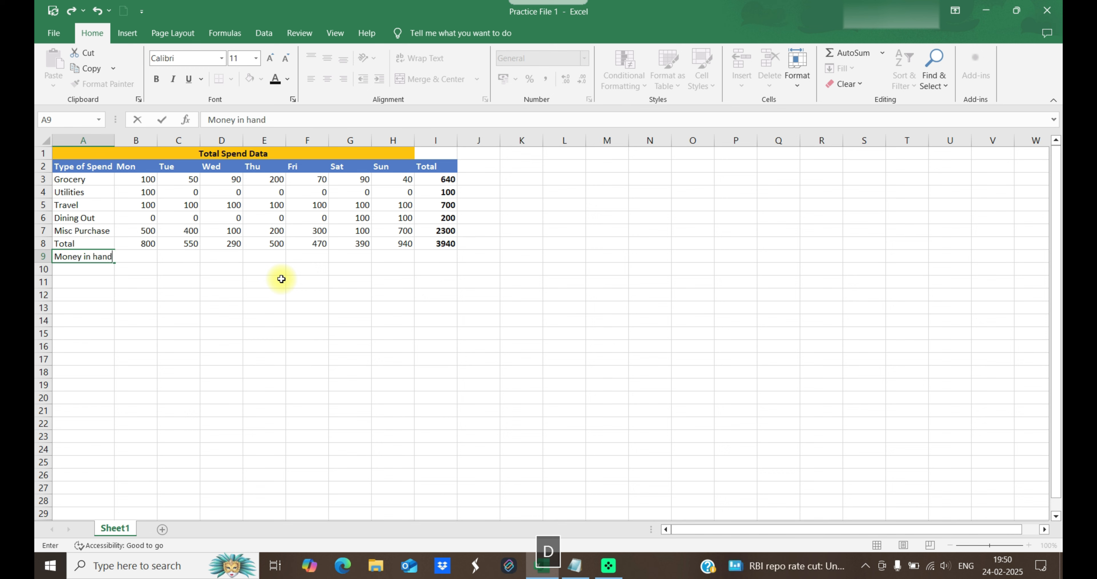
{"action": "key", "text": "Tab"}
{"action": "type", "text": "400"}
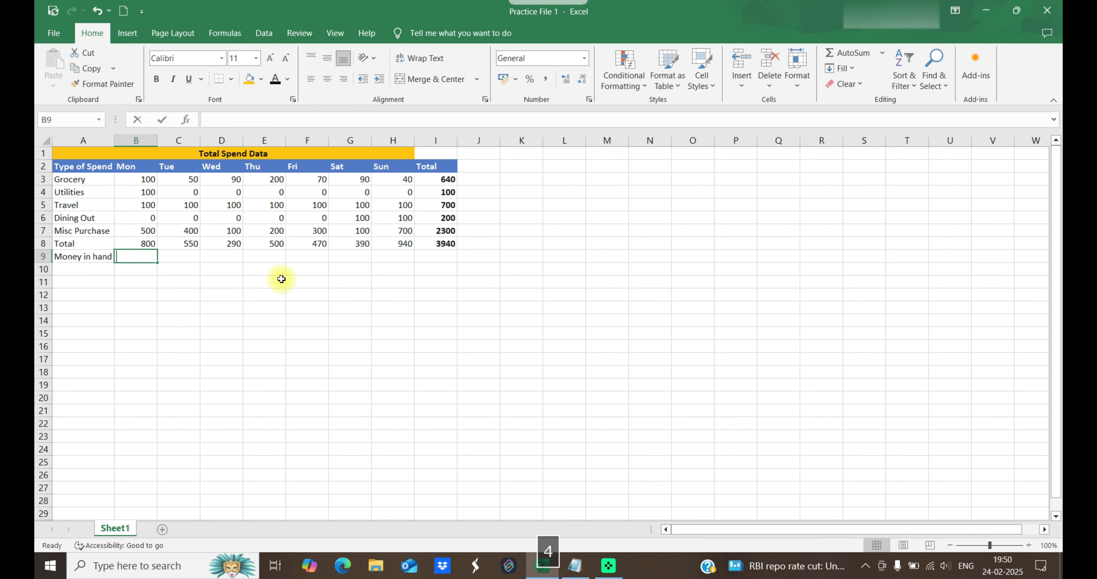
{"action": "key", "text": "Tab"}
{"action": "key", "text": "Tab"}
{"action": "key", "text": "Tab"}
{"action": "key", "text": "Tab"}
{"action": "key", "text": "Tab"}
{"action": "key", "text": "Tab"}
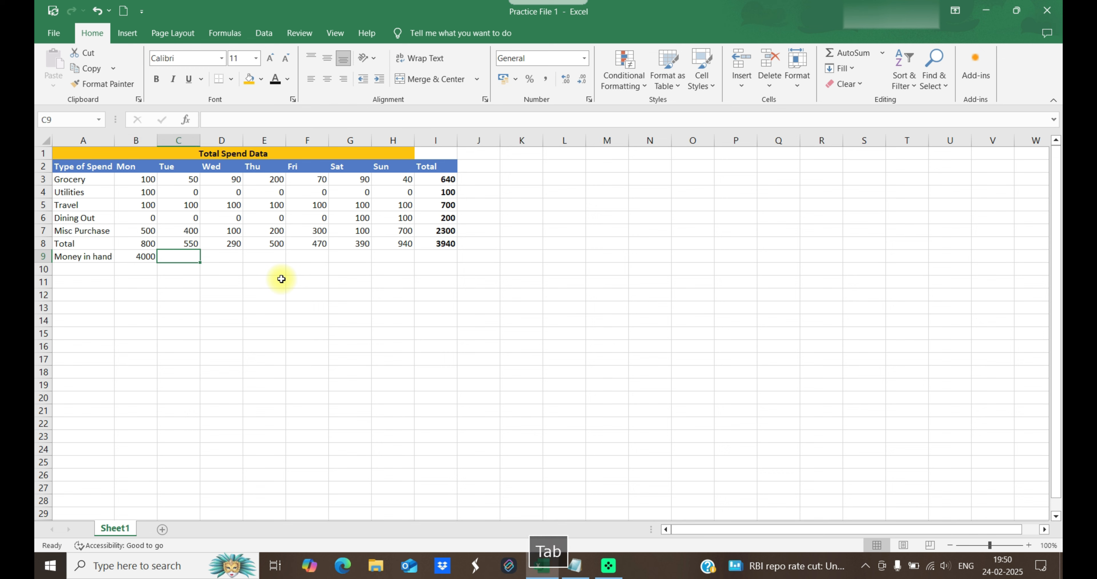
{"action": "key", "text": "Tab"}
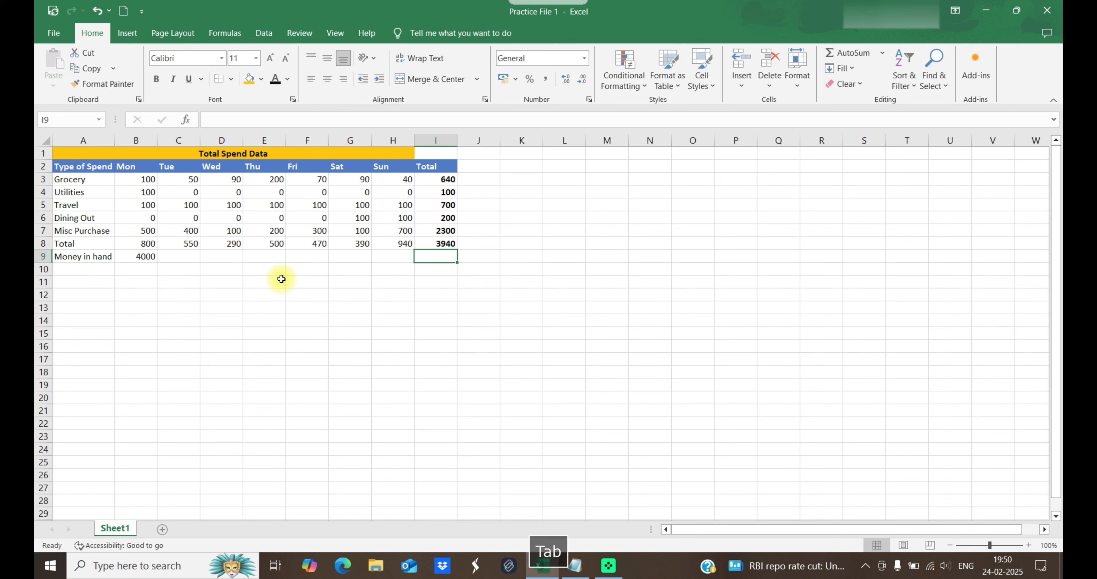
{"action": "key", "text": "Up"}
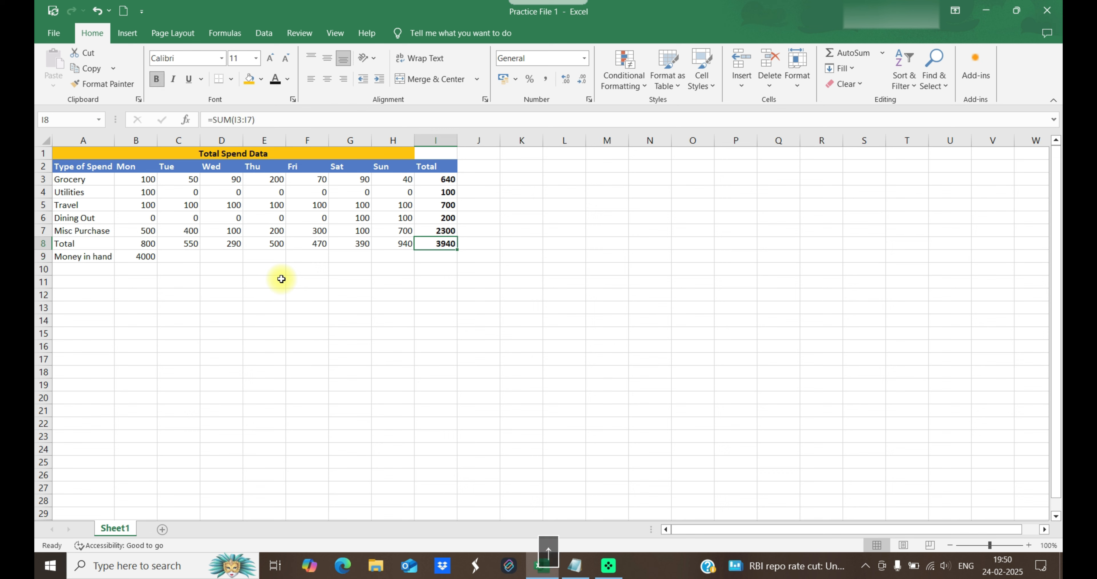
{"action": "key", "text": "shift+Up"}
{"action": "key", "text": "shift+Up"}
{"action": "key", "text": "shift+Up"}
{"action": "key", "text": "Down"}
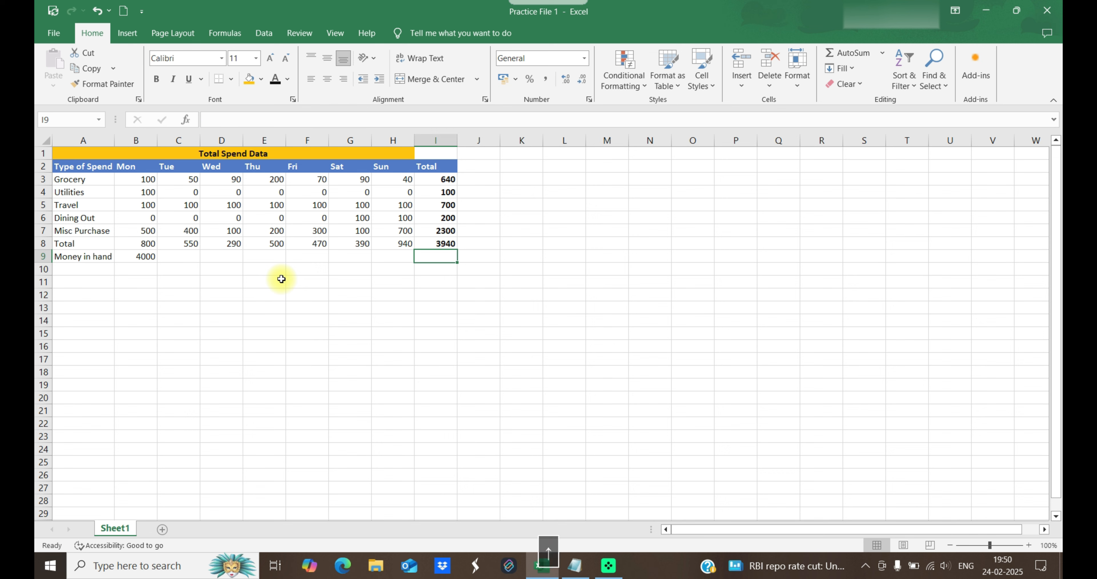
{"action": "key", "text": "Up"}
{"action": "key", "text": "Down"}
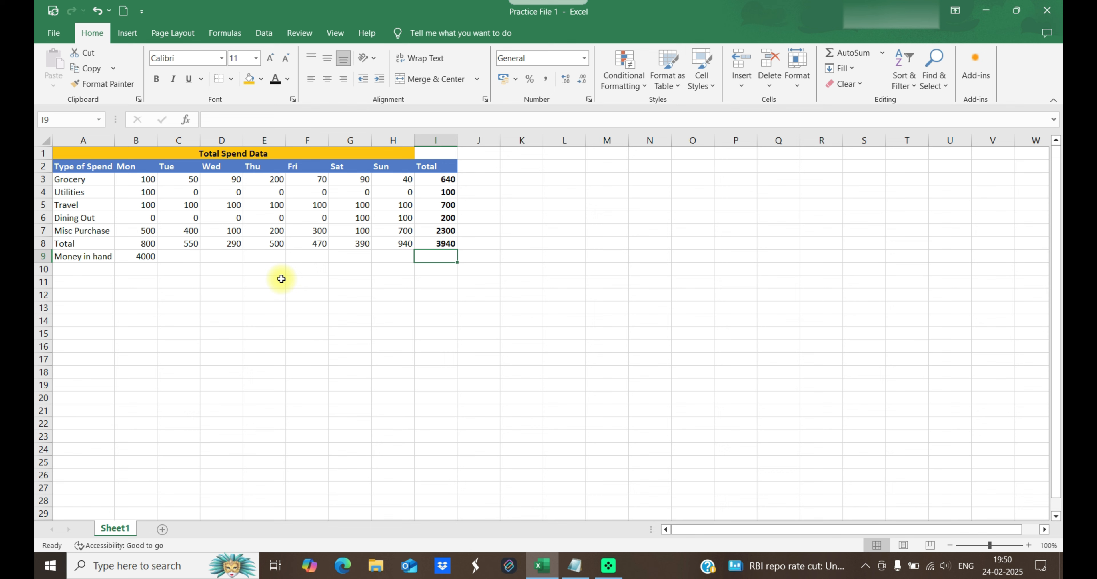
Subtract the grand total from the money in hand in cell I9 with the formula =B9-I8
{"action": "type", "text": "="}
{"action": "key", "text": "Left"}
{"action": "key", "text": "Left"}
{"action": "key", "text": "Left"}
{"action": "key", "text": "Left"}
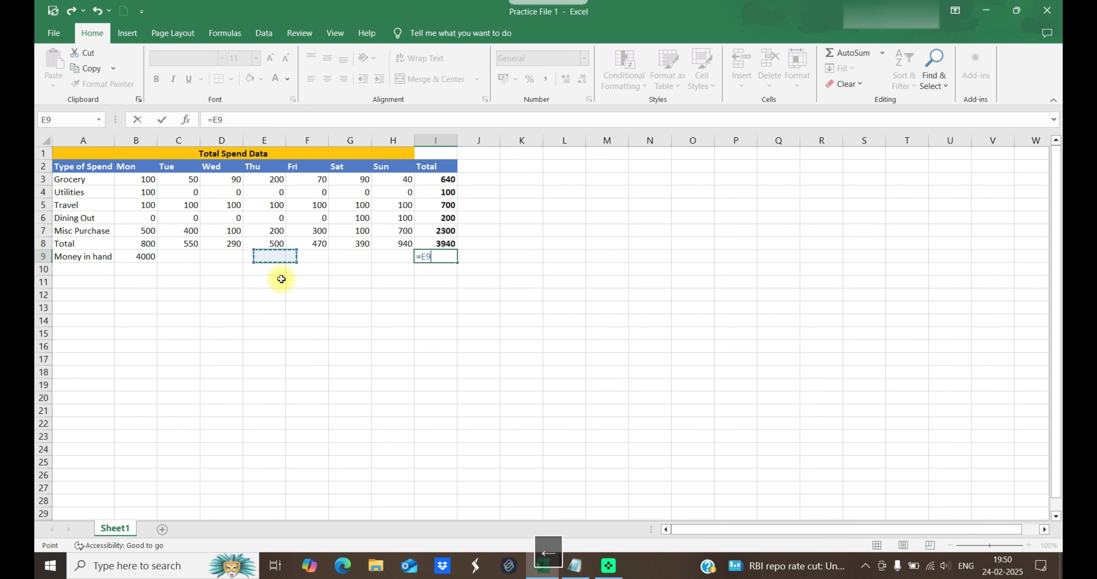
{"action": "key", "text": "Left"}
{"action": "key", "text": "Left"}
{"action": "key", "text": "Left"}
{"action": "type", "text": "-"}
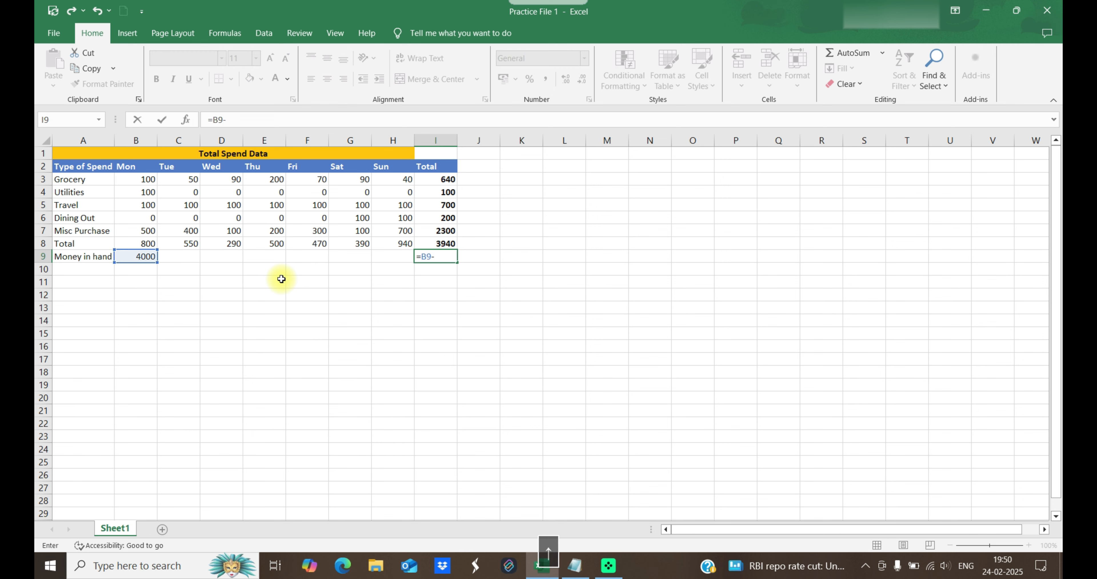
{"action": "key", "text": "Up"}
{"action": "key", "text": "Return"}
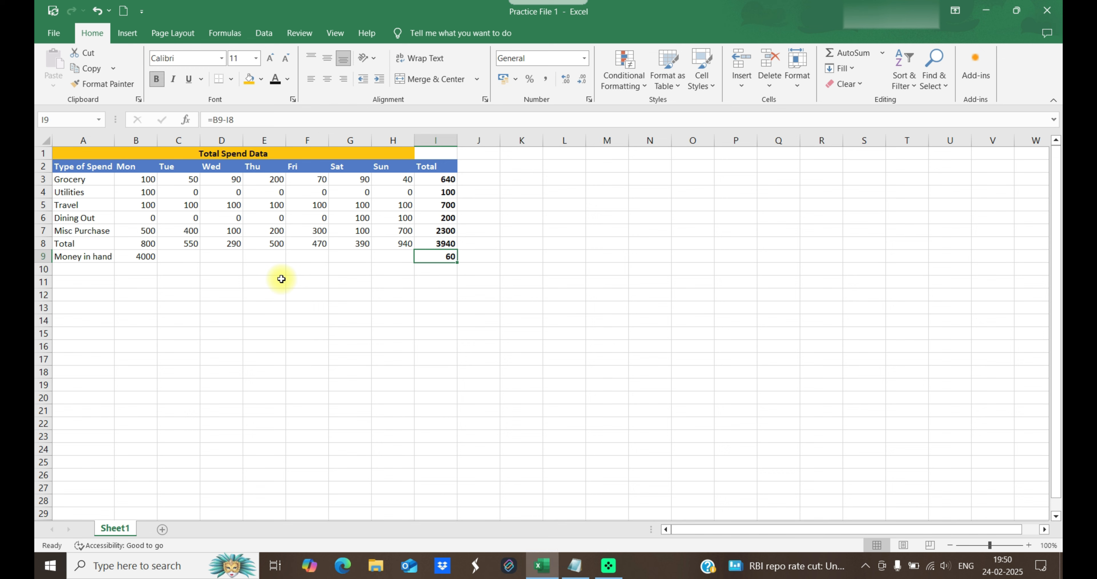
Switch to Notepad, highlight the Formula Evaluation topic in the lecture list, and return to Excel
{"action": "left_click", "coordinate": [577, 566]}
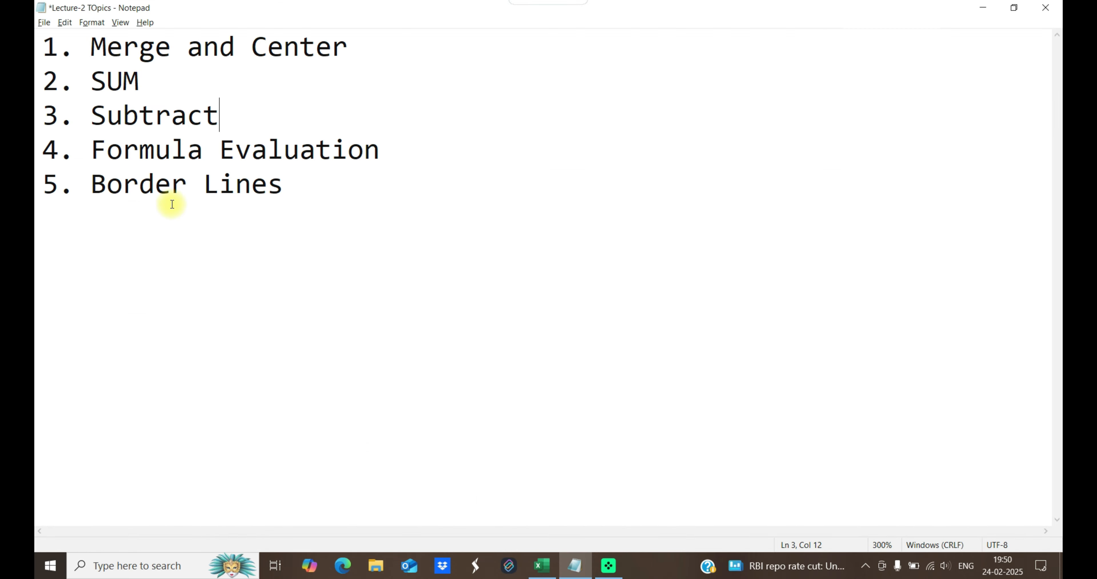
{"action": "mouse_move", "coordinate": [101, 152]}
{"action": "left_mouse_down"}
{"action": "mouse_move", "coordinate": [384, 152]}
{"action": "mouse_move", "coordinate": [90, 155]}
{"action": "left_mouse_up"}
{"action": "left_click", "coordinate": [384, 152]}
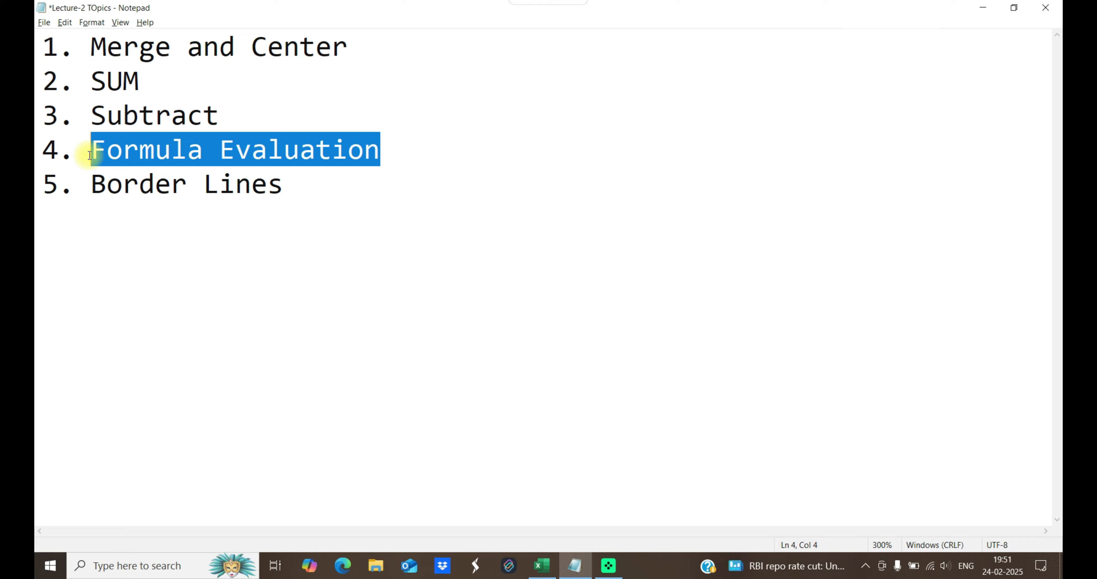
{"action": "left_click", "coordinate": [539, 574]}
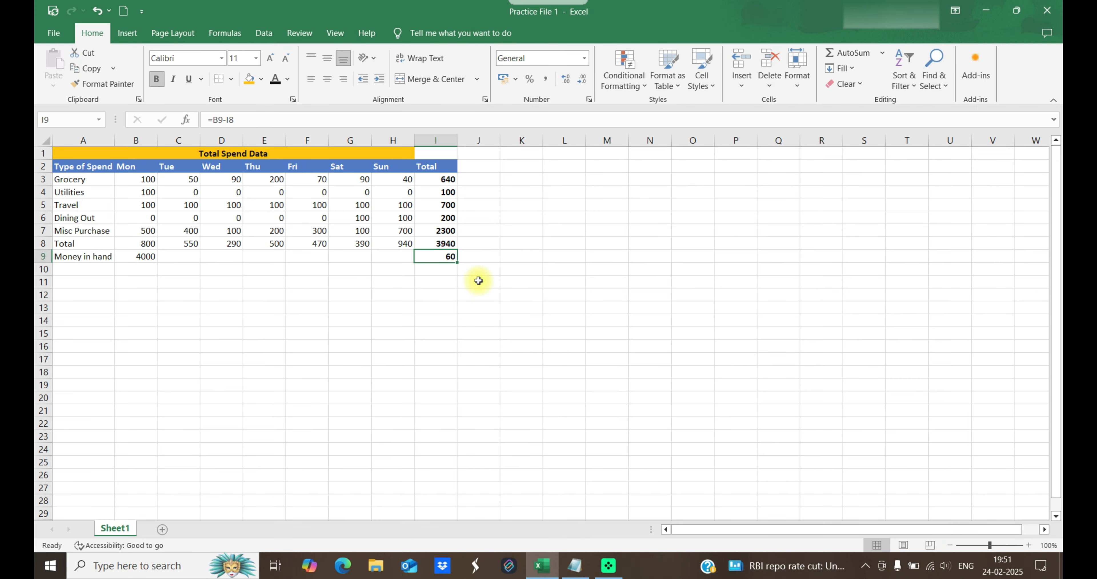
Check the formulas of the totals in I3 and I7, and evaluate the Grocery total in I3 with Evaluate Formula
{"action": "left_click", "coordinate": [545, 202]}
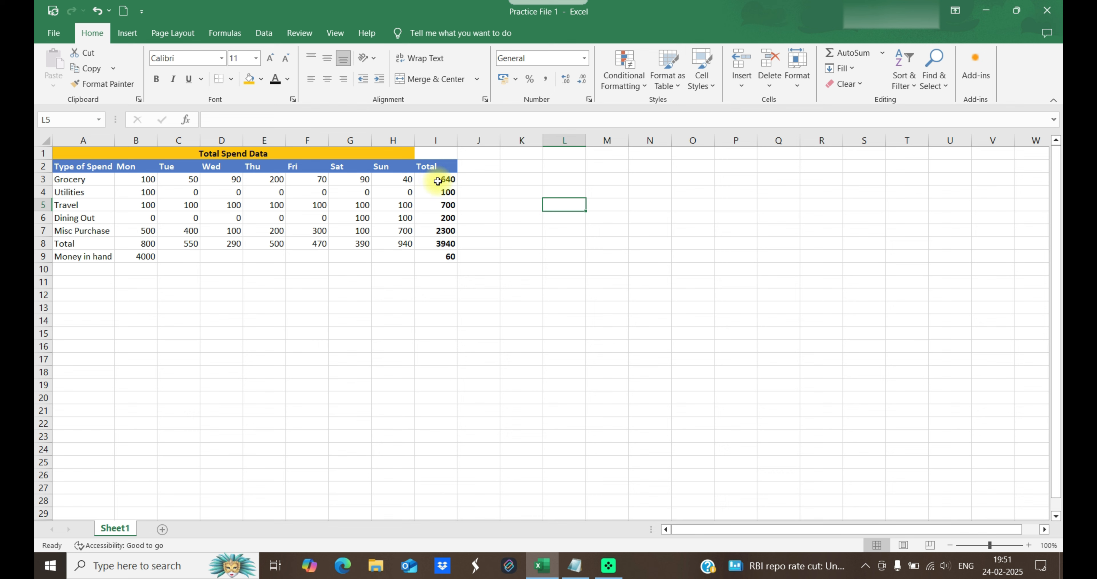
{"action": "left_click", "coordinate": [437, 181]}
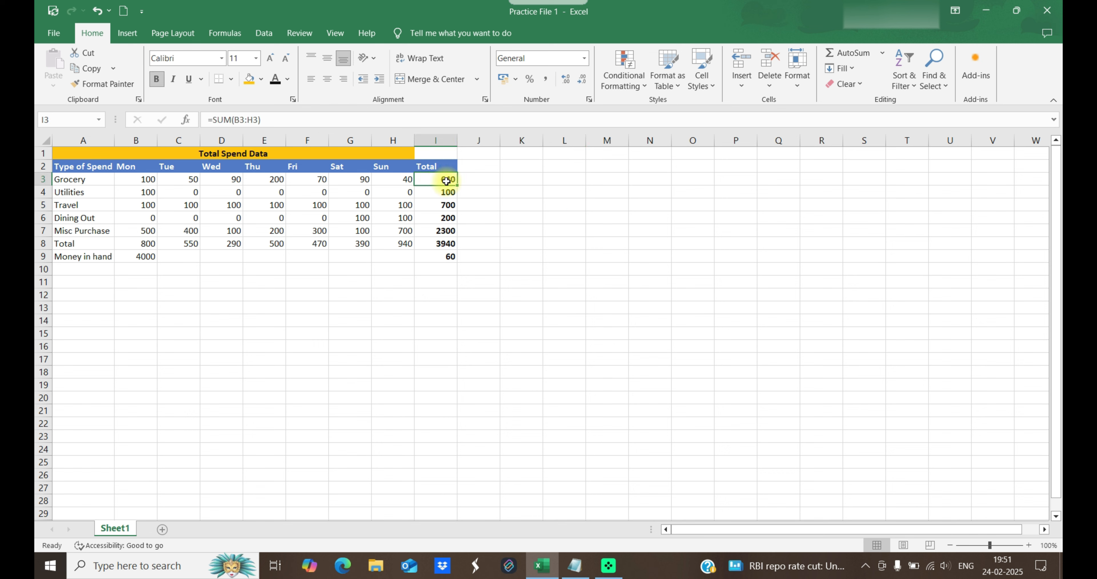
{"action": "left_click", "coordinate": [445, 233]}
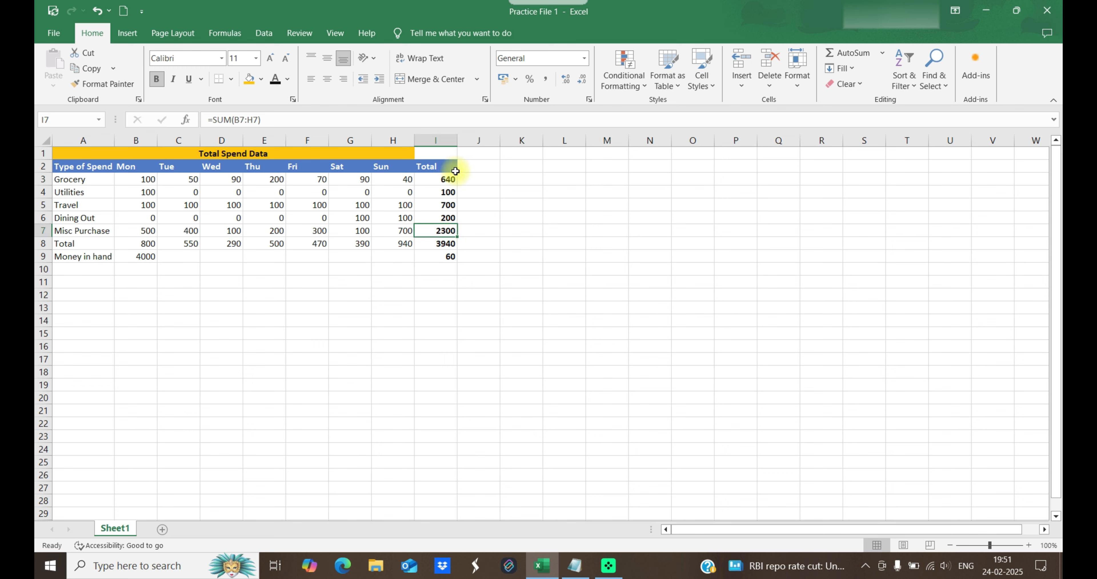
{"action": "left_click", "coordinate": [438, 179]}
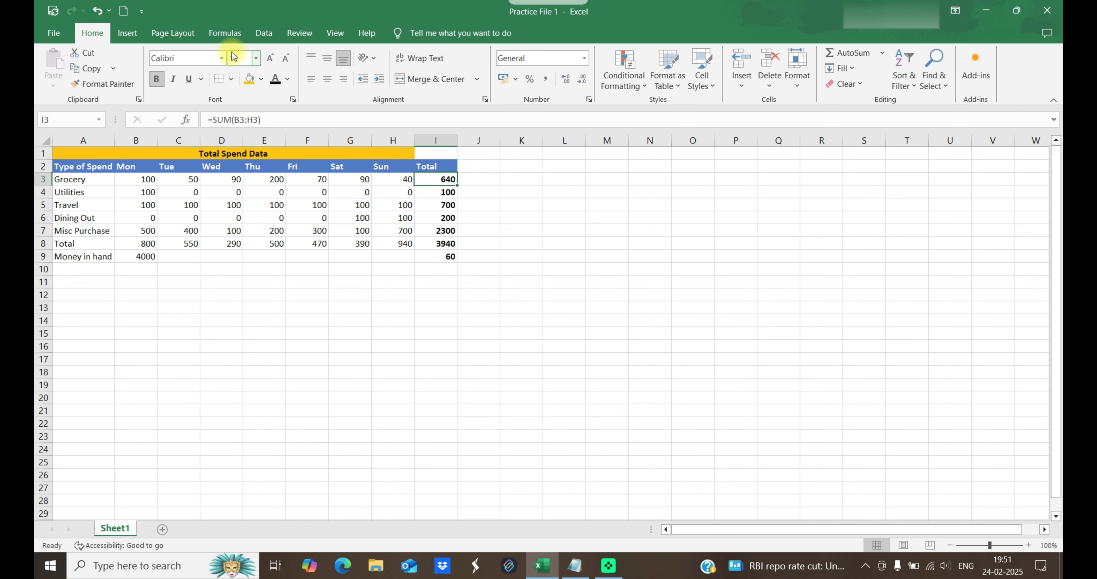
{"action": "left_click", "coordinate": [225, 32]}
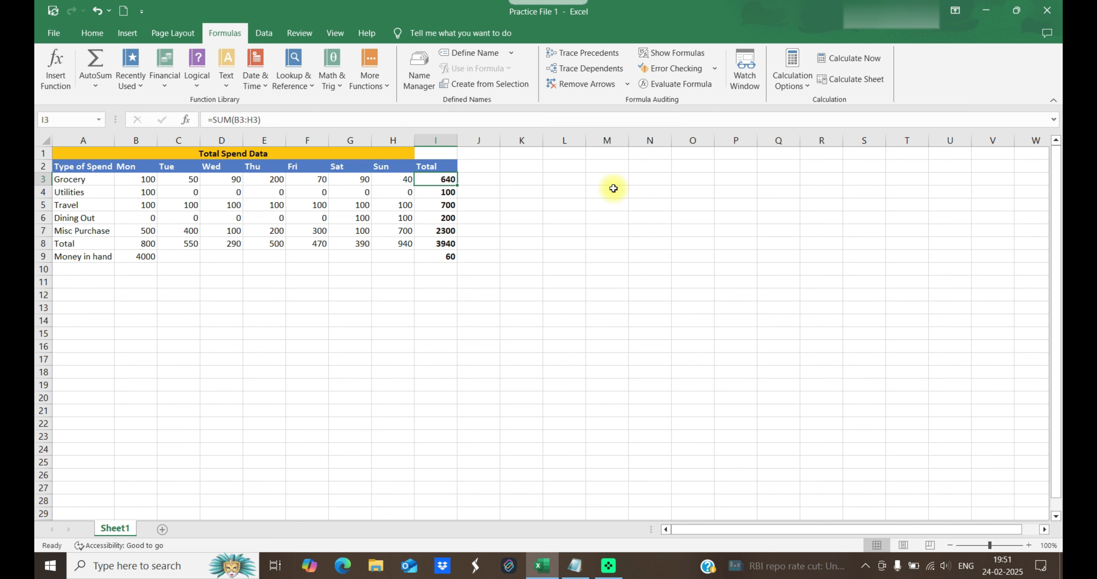
{"action": "left_click", "coordinate": [663, 84]}
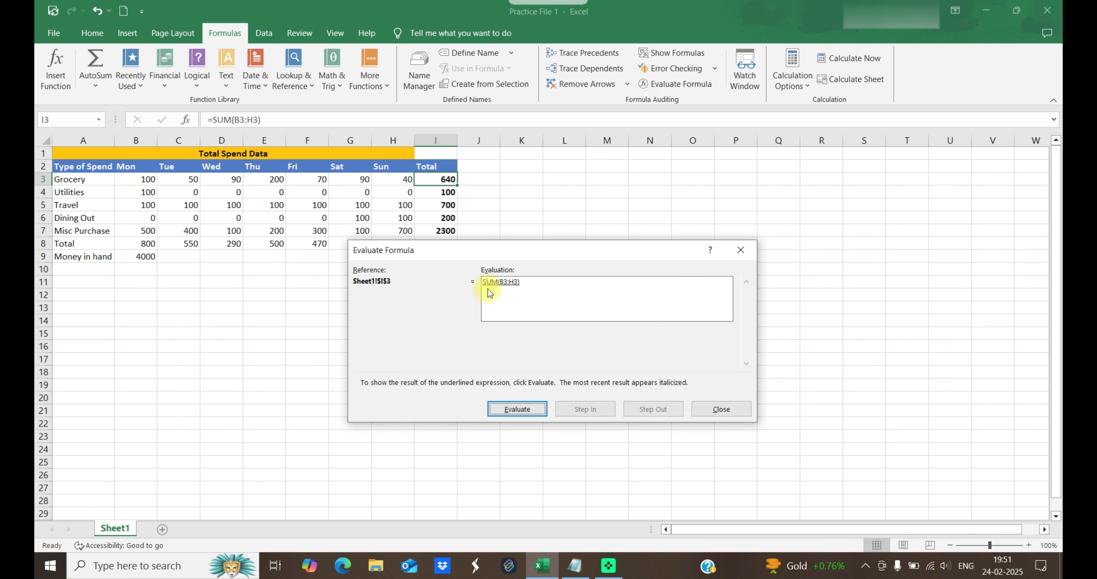
{"action": "left_click", "coordinate": [519, 410]}
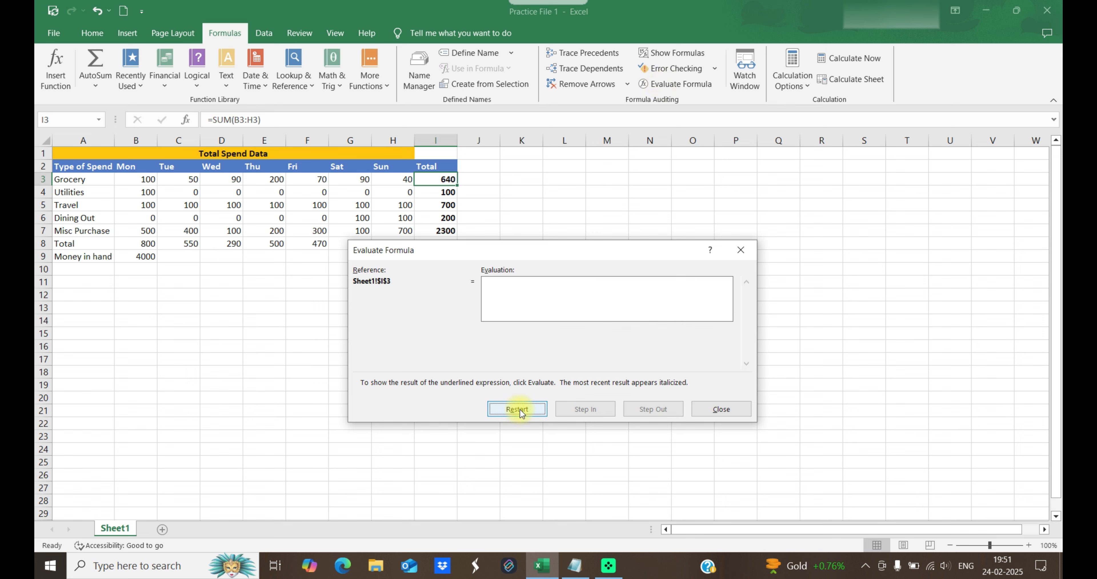
{"action": "left_click", "coordinate": [519, 409]}
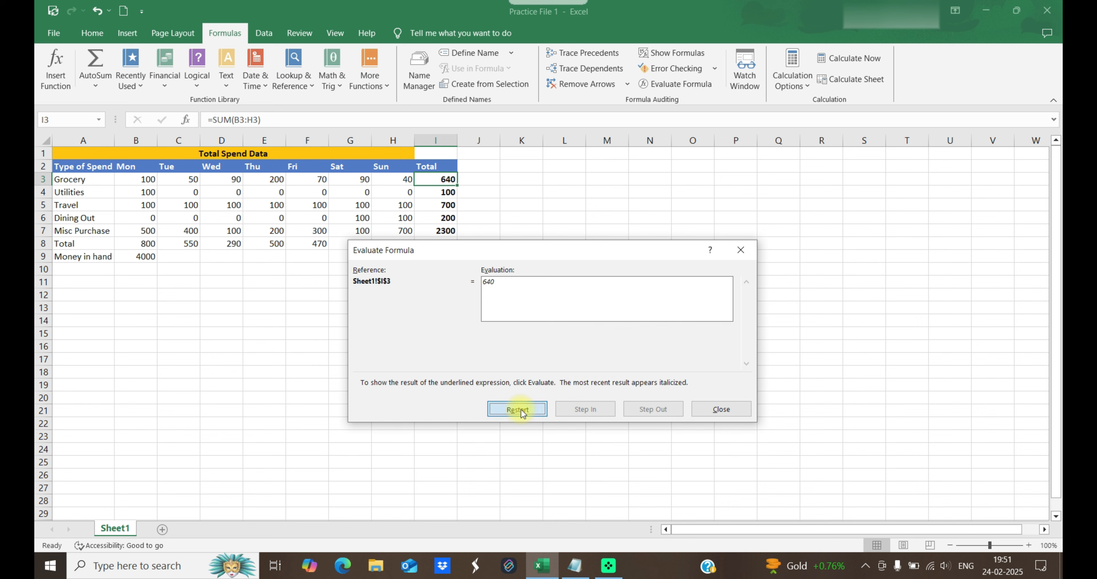
{"action": "left_click", "coordinate": [518, 409]}
{"action": "left_click", "coordinate": [518, 409]}
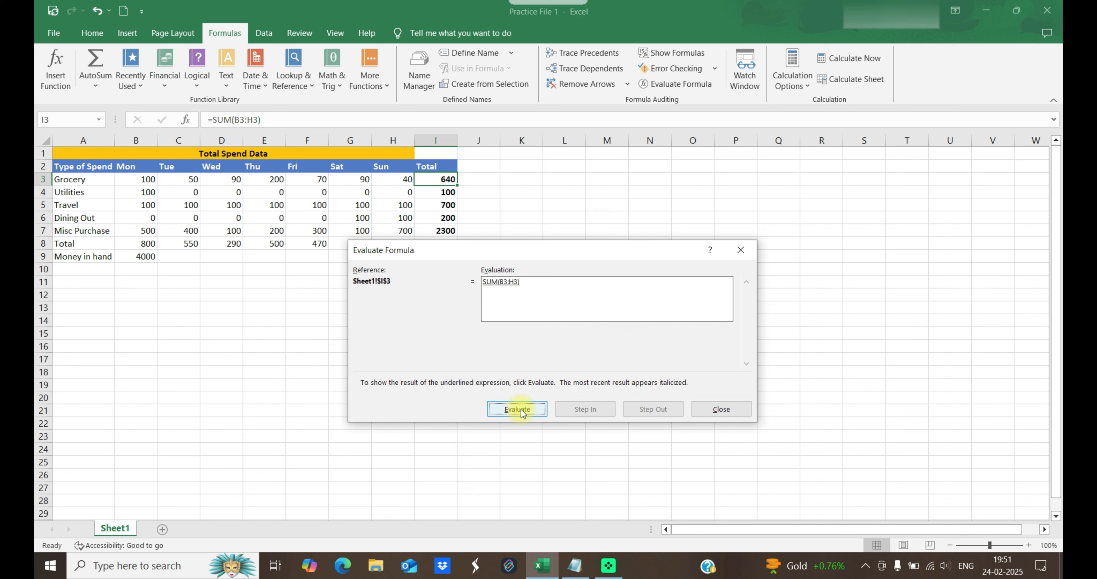
{"action": "left_click", "coordinate": [740, 250]}
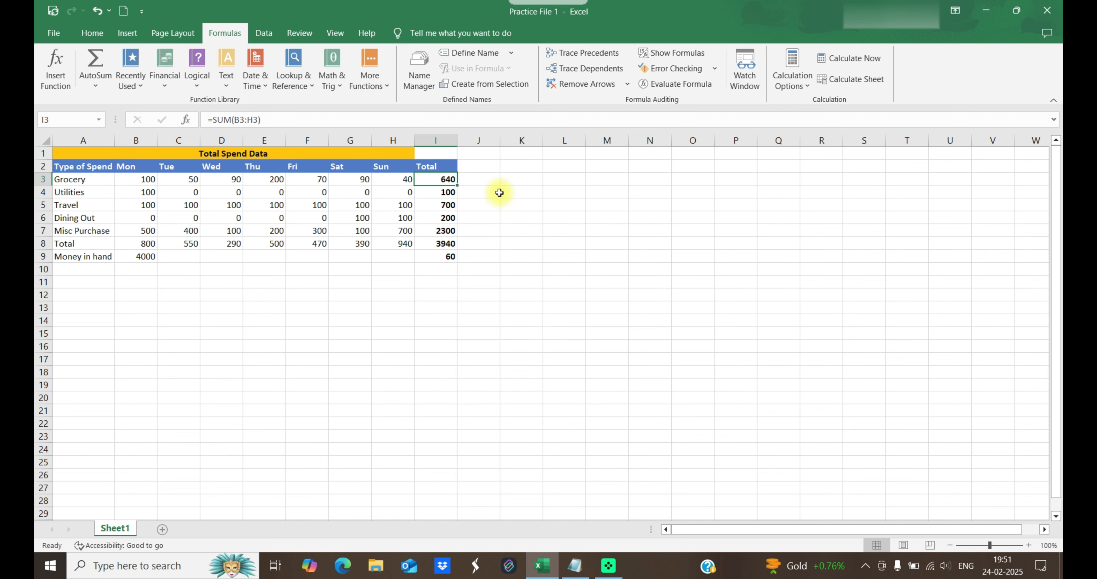
Calculate Grocery's percentage share of the grand total in cell J3 with the formula =(I3/I8)*100
{"action": "left_click", "coordinate": [480, 179]}
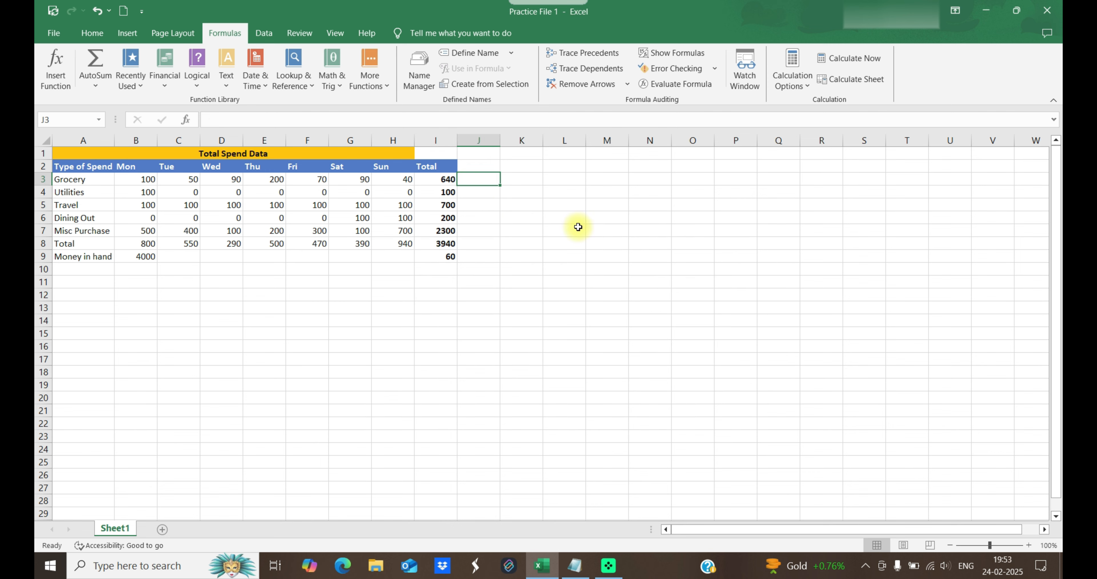
{"action": "type", "text": "="}
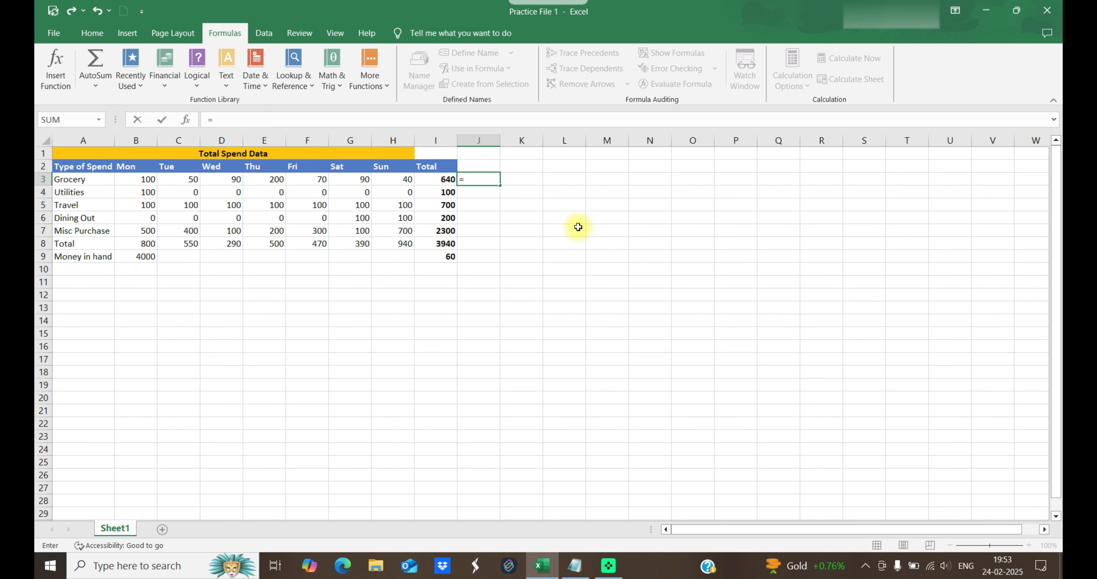
{"action": "type", "text": "("}
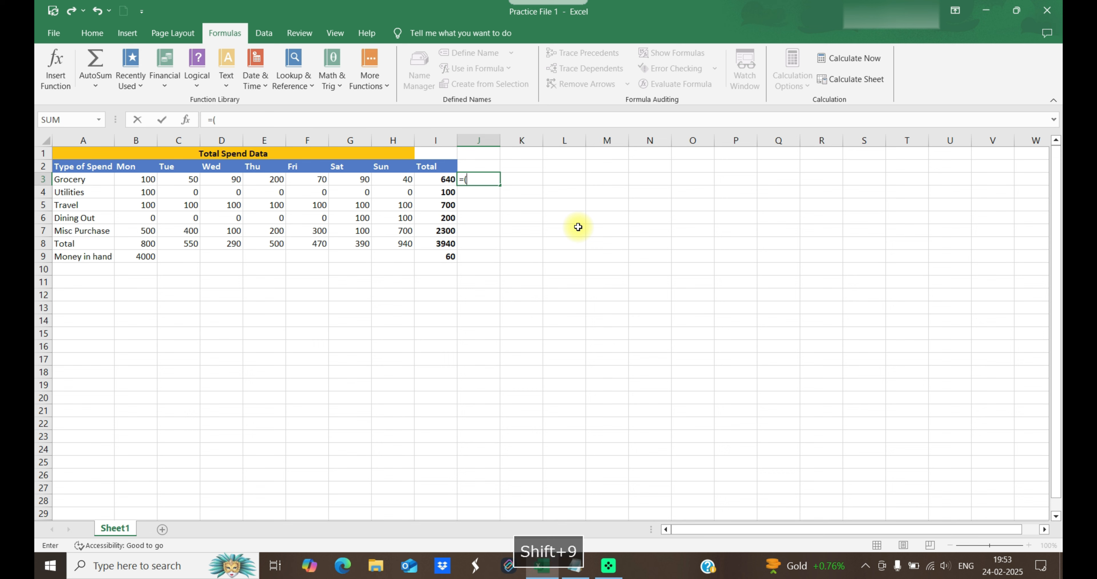
{"action": "key", "text": "Left"}
{"action": "type", "text": "/"}
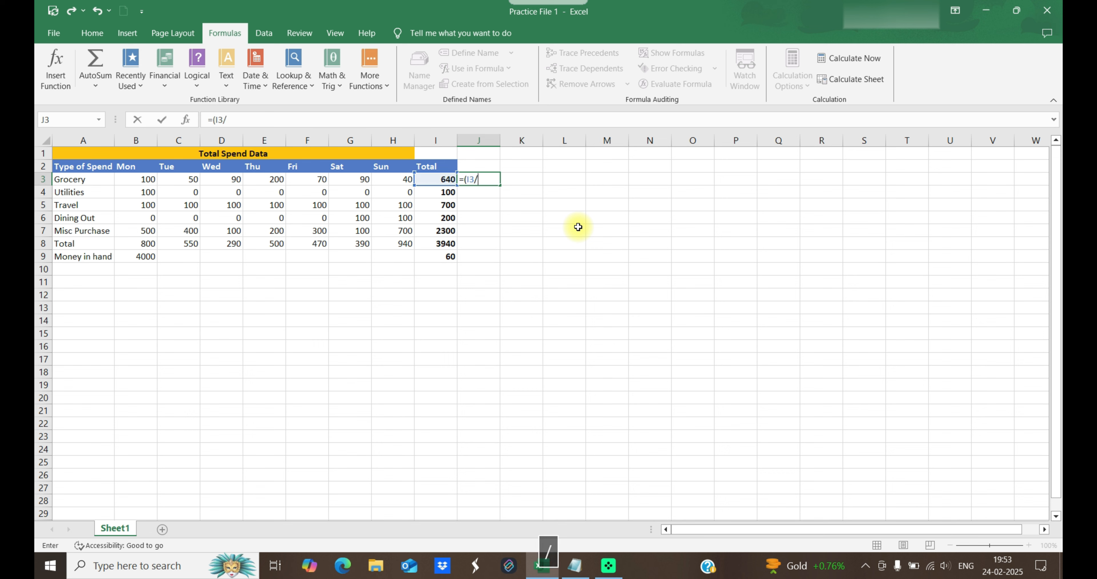
{"action": "key", "text": "Down"}
{"action": "key", "text": "Down"}
{"action": "key", "text": "Down"}
{"action": "key", "text": "Down"}
{"action": "key", "text": "Down"}
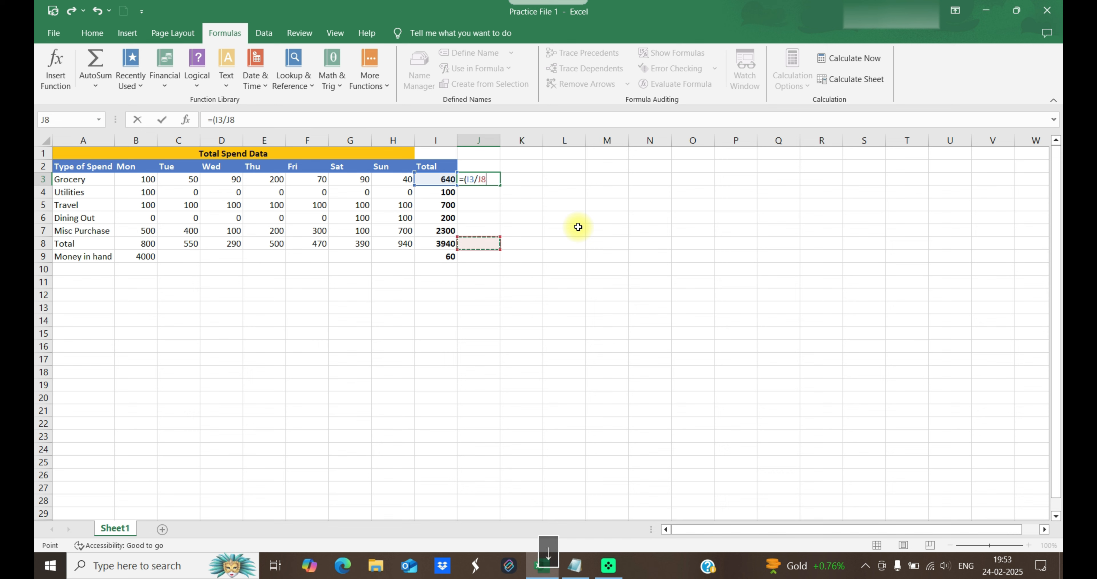
{"action": "key", "text": "Left"}
{"action": "type", "text": ")"}
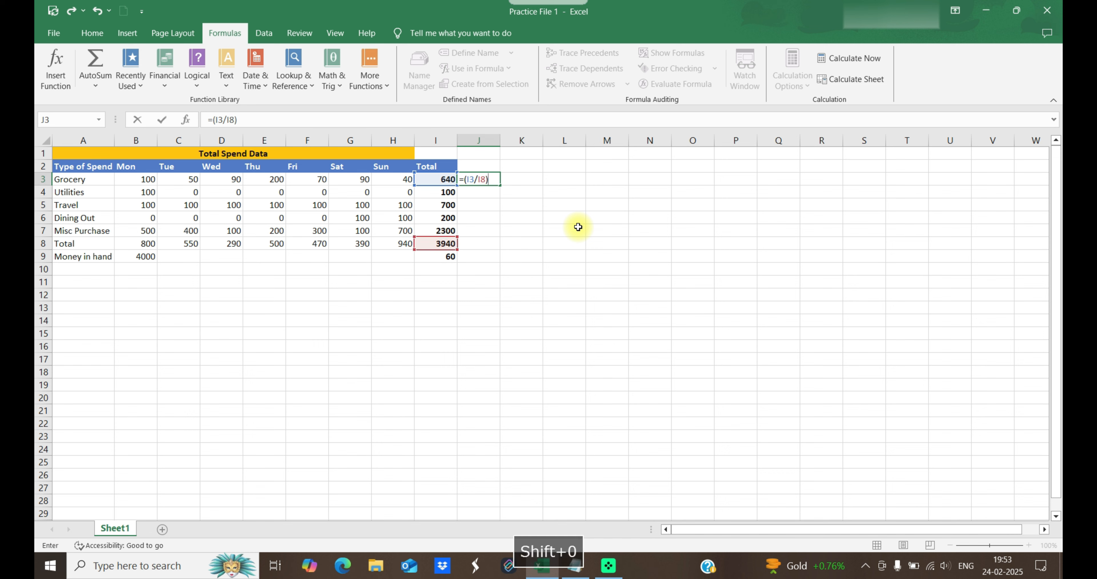
{"action": "type", "text": "*100"}
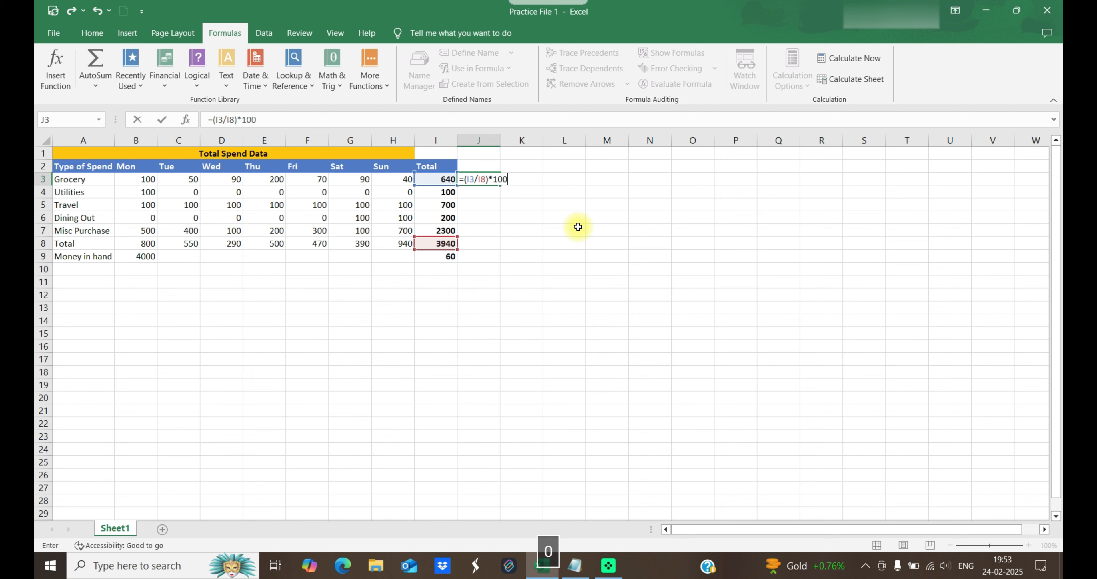
{"action": "key", "text": "Tab"}
{"action": "key", "text": "Left"}
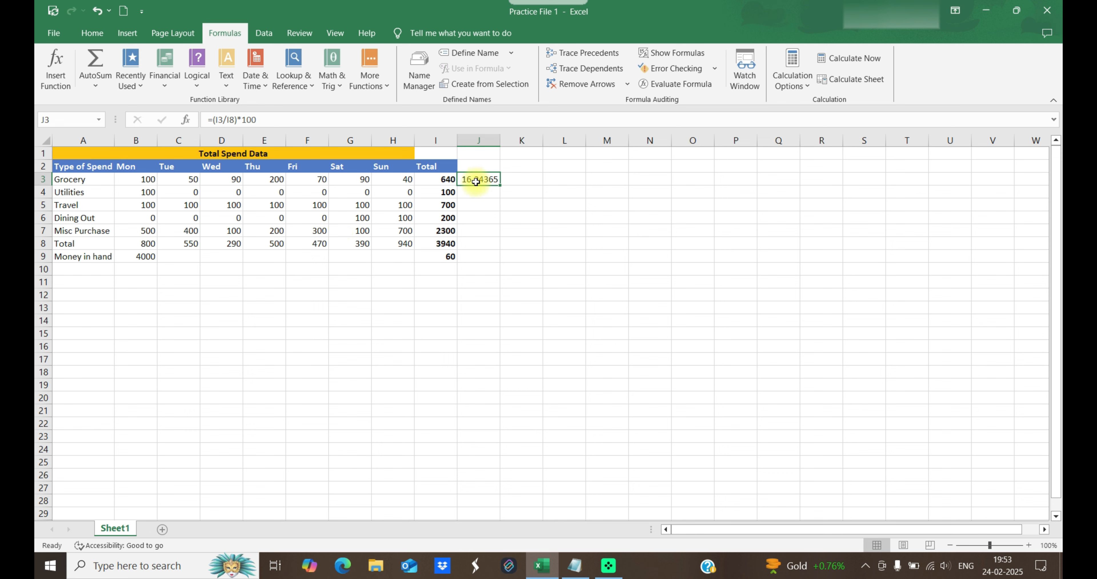
Evaluate the percentage formula in J3 stage by stage with Evaluate Formula through to its final result
{"action": "left_click", "coordinate": [661, 88]}
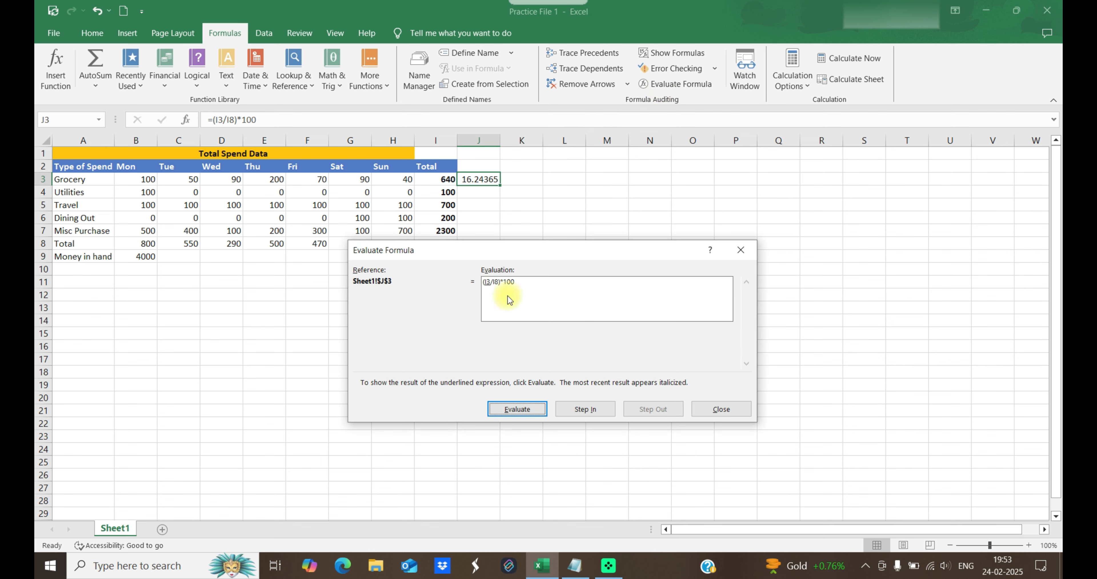
{"action": "left_click", "coordinate": [512, 409]}
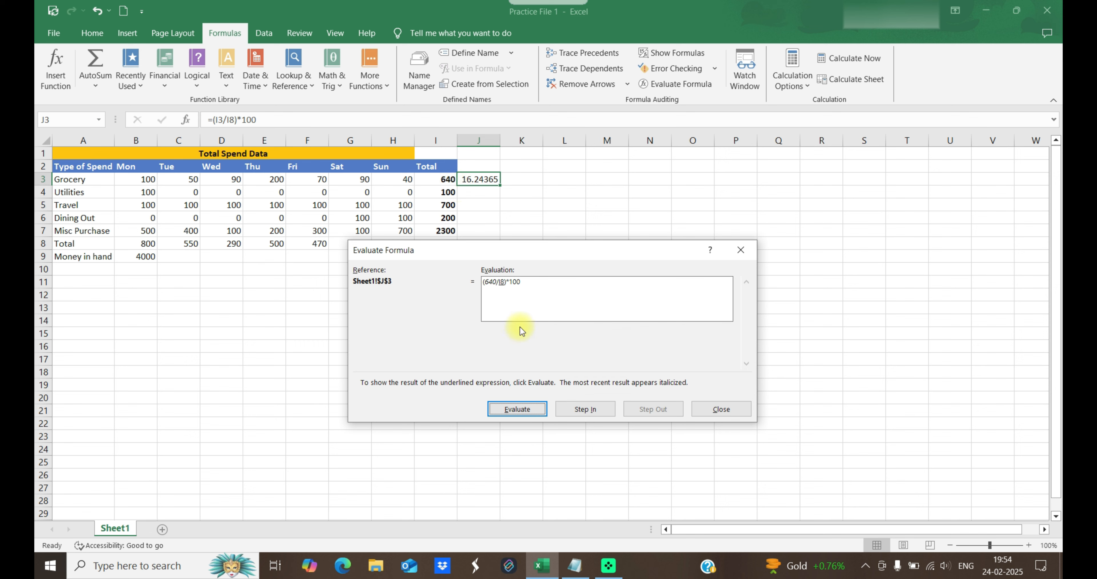
{"action": "left_click", "coordinate": [535, 411]}
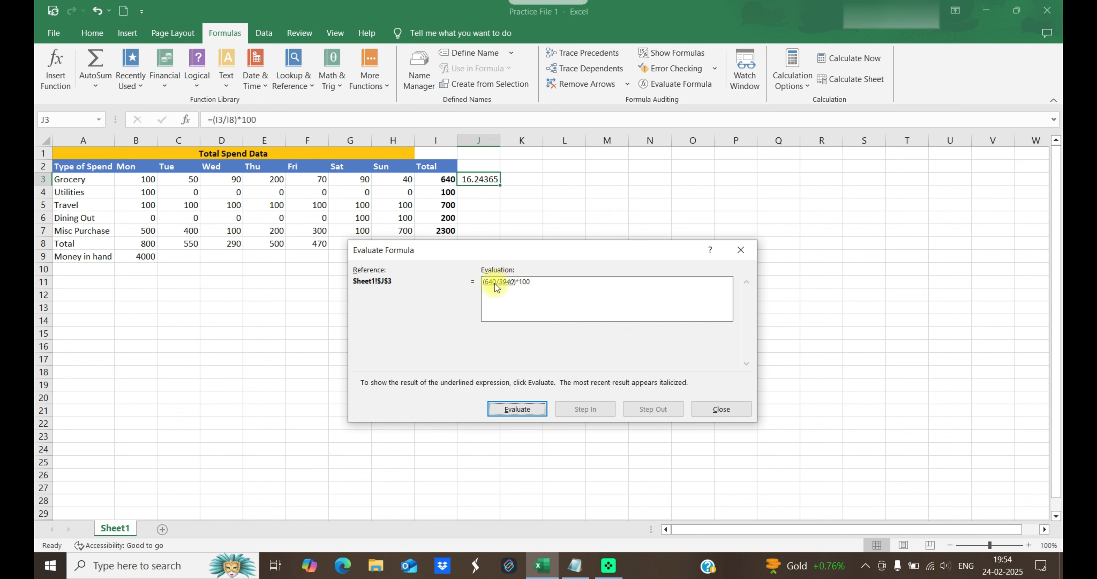
{"action": "left_click", "coordinate": [518, 408]}
{"action": "left_click_drag", "start_coordinate": [543, 253], "coordinate": [540, 301]}
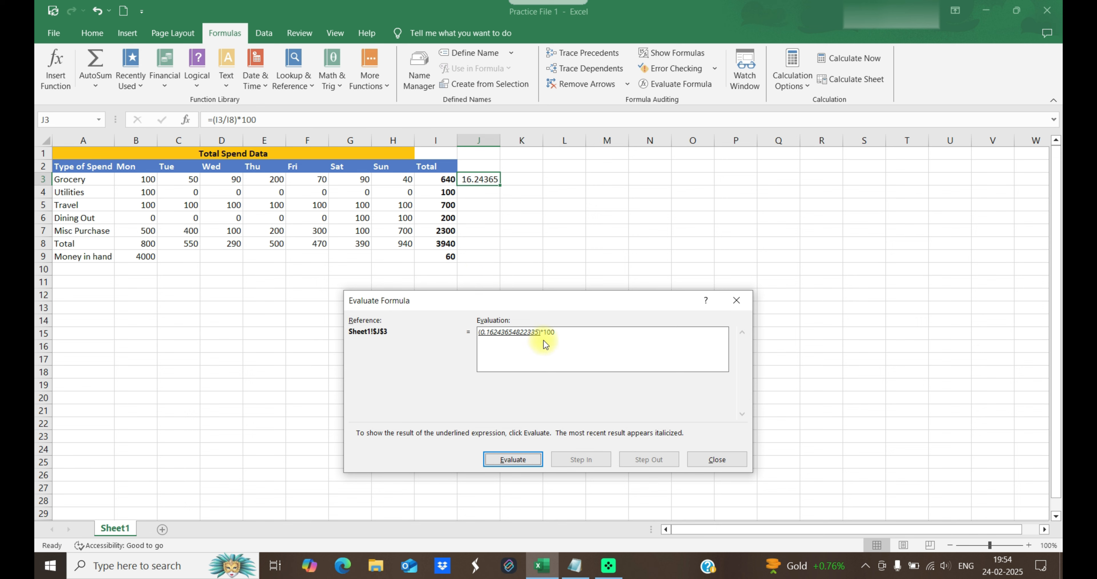
{"action": "left_click", "coordinate": [533, 458]}
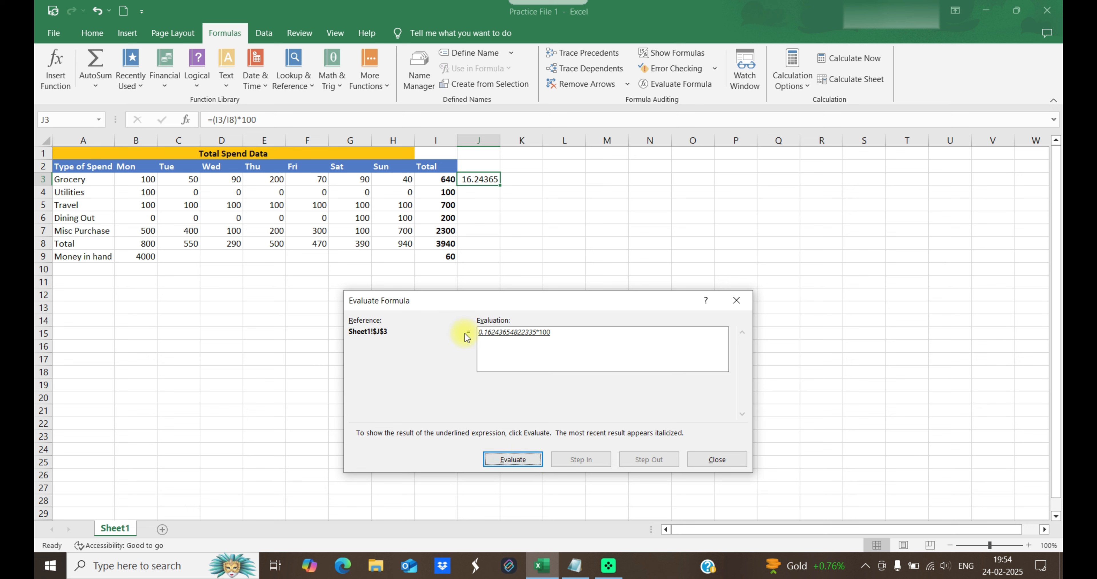
{"action": "left_click", "coordinate": [514, 458]}
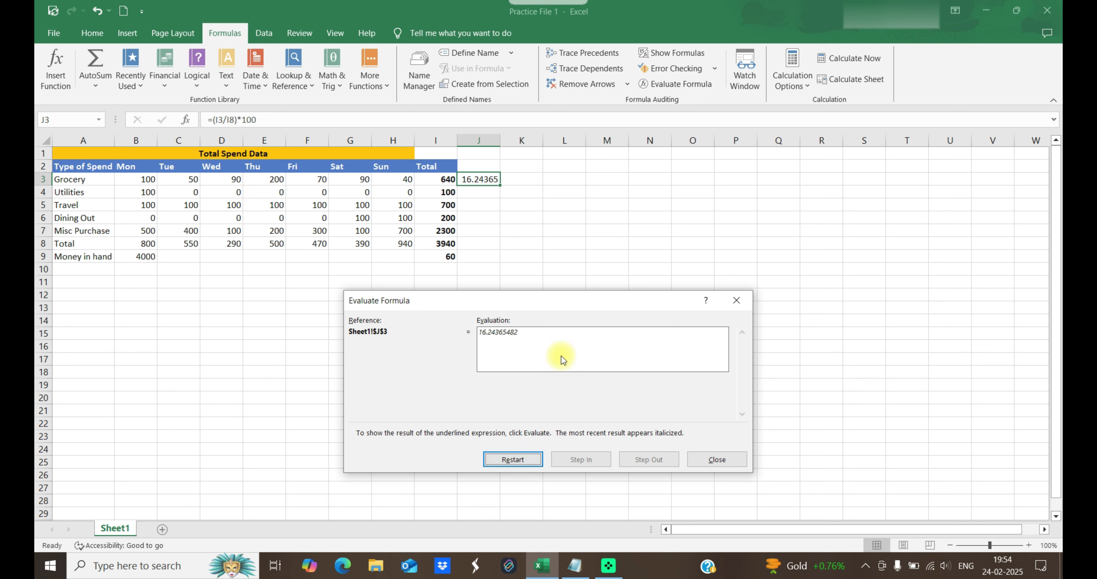
Restart the evaluation of the J3 formula, step through it again as far as the multiplication by 100, and close the evaluation
{"action": "left_click", "coordinate": [516, 459]}
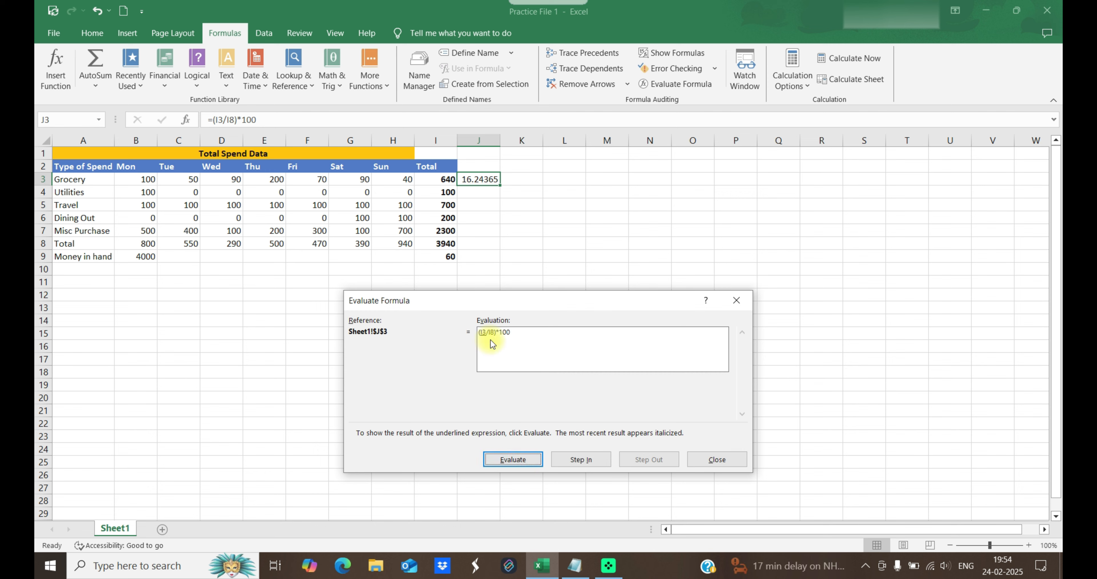
{"action": "mouse_move", "coordinate": [526, 301]}
{"action": "left_mouse_down"}
{"action": "mouse_move", "coordinate": [534, 280]}
{"action": "mouse_move", "coordinate": [538, 294]}
{"action": "left_mouse_up"}
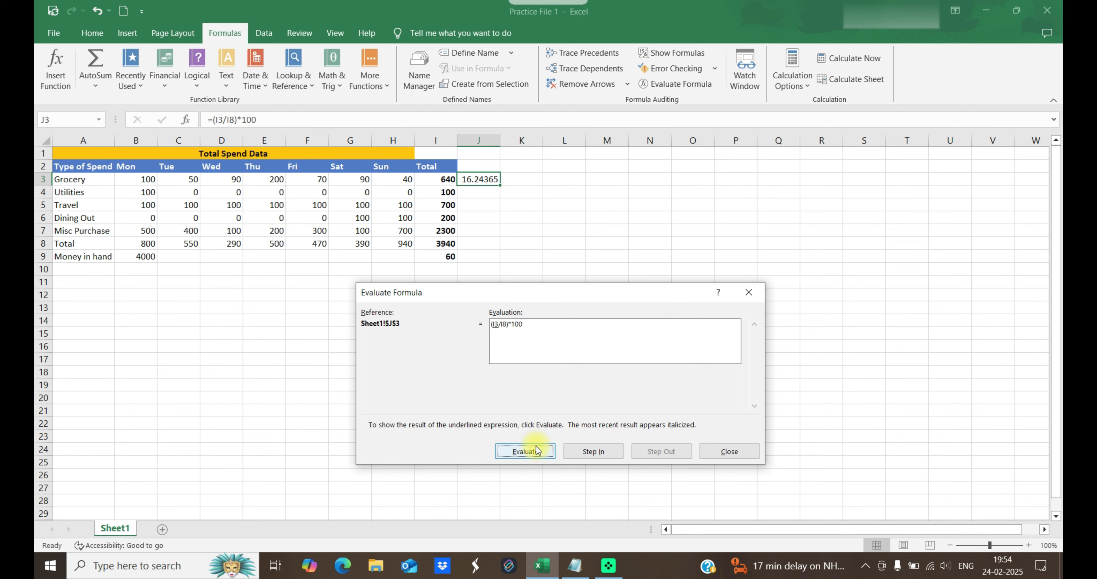
{"action": "key", "text": "Return"}
{"action": "key", "text": "Return"}
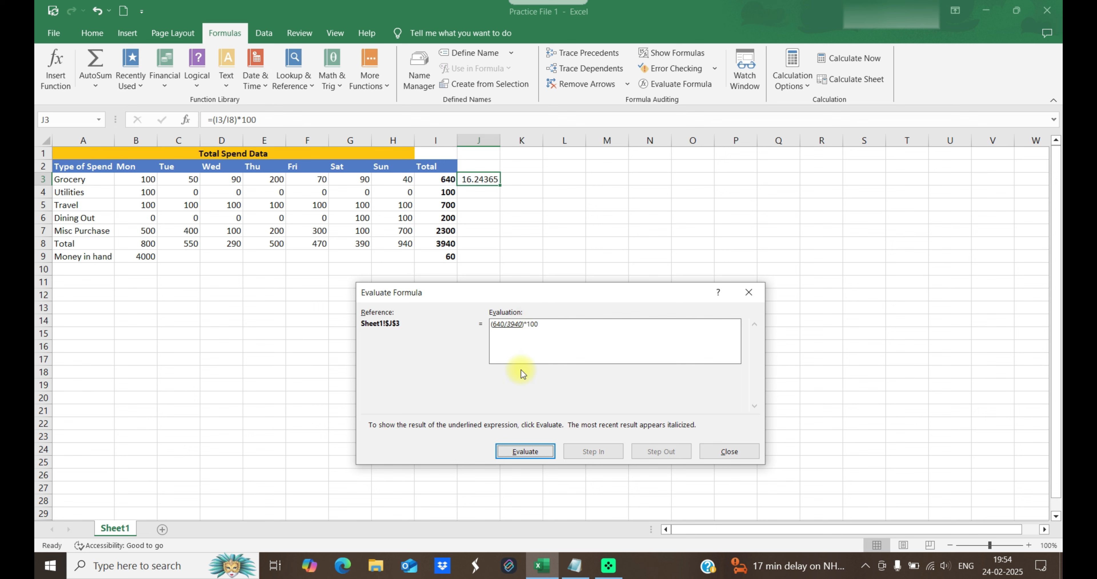
{"action": "left_click", "coordinate": [541, 452]}
{"action": "left_click", "coordinate": [541, 452]}
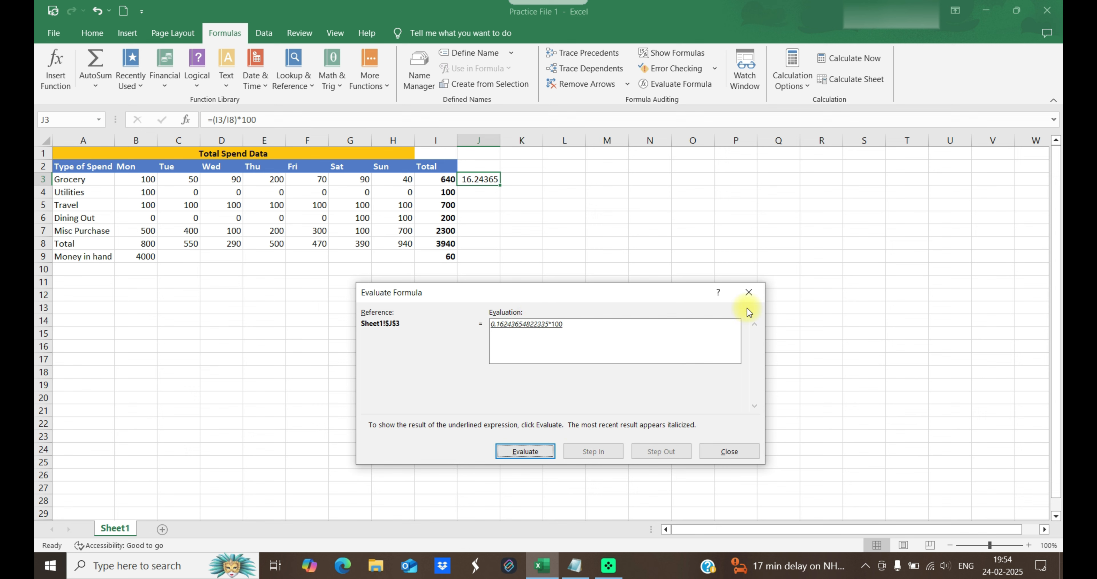
{"action": "left_click", "coordinate": [748, 292]}
{"action": "left_click", "coordinate": [490, 197]}
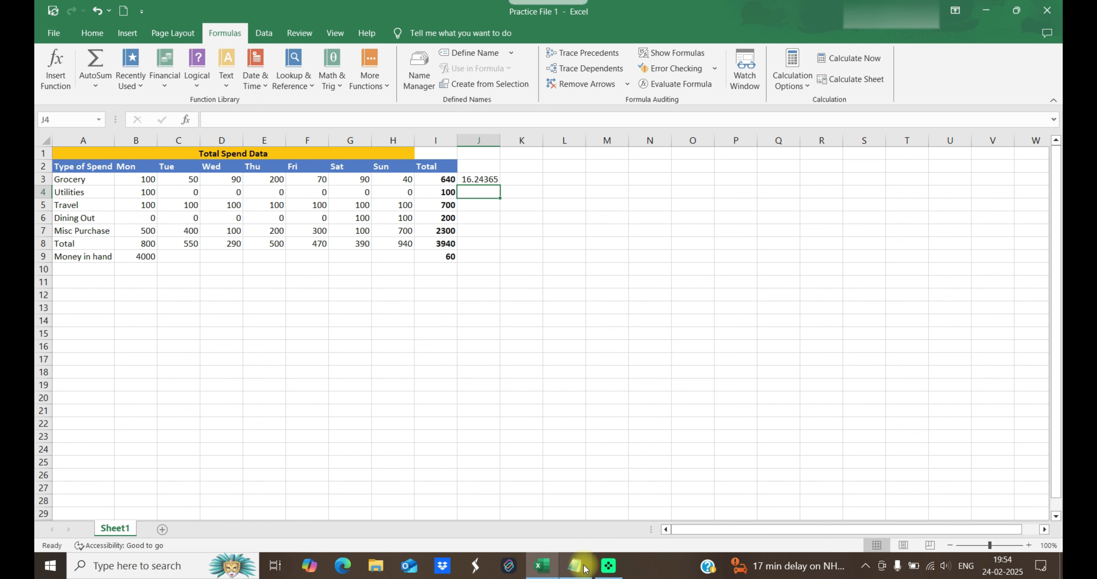
Switch to Notepad, highlight the Border Lines topic in the lecture list, and return to the Excel sheet
{"action": "left_click", "coordinate": [574, 566]}
{"action": "left_click_drag", "start_coordinate": [283, 184], "coordinate": [98, 195]}
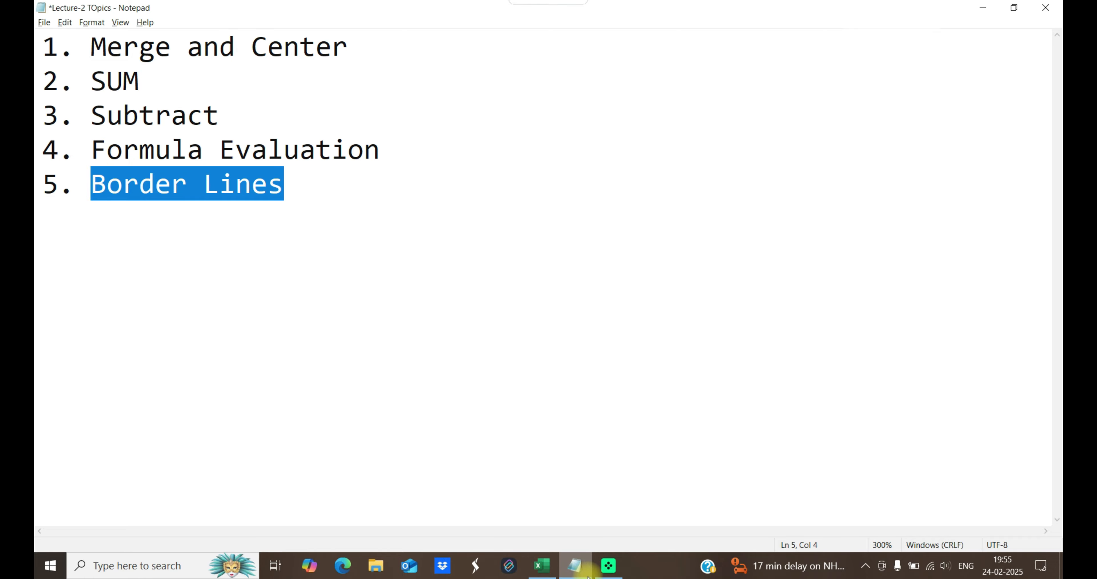
{"action": "left_click", "coordinate": [541, 565]}
{"action": "left_click", "coordinate": [615, 204]}
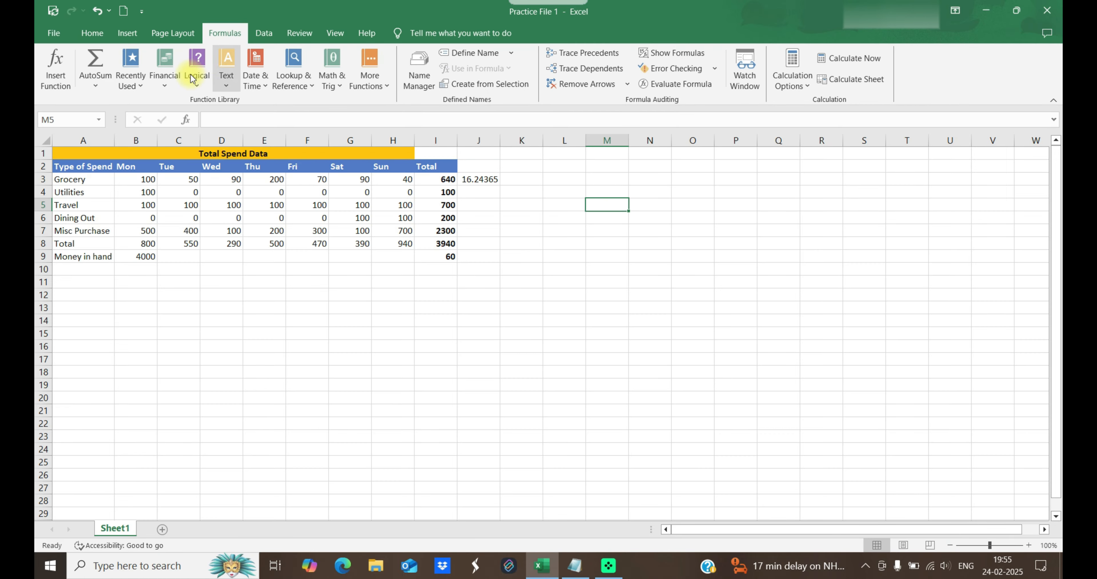
Select the spend table range A1:H8 and view the sheet's print preview
{"action": "left_click", "coordinate": [100, 30]}
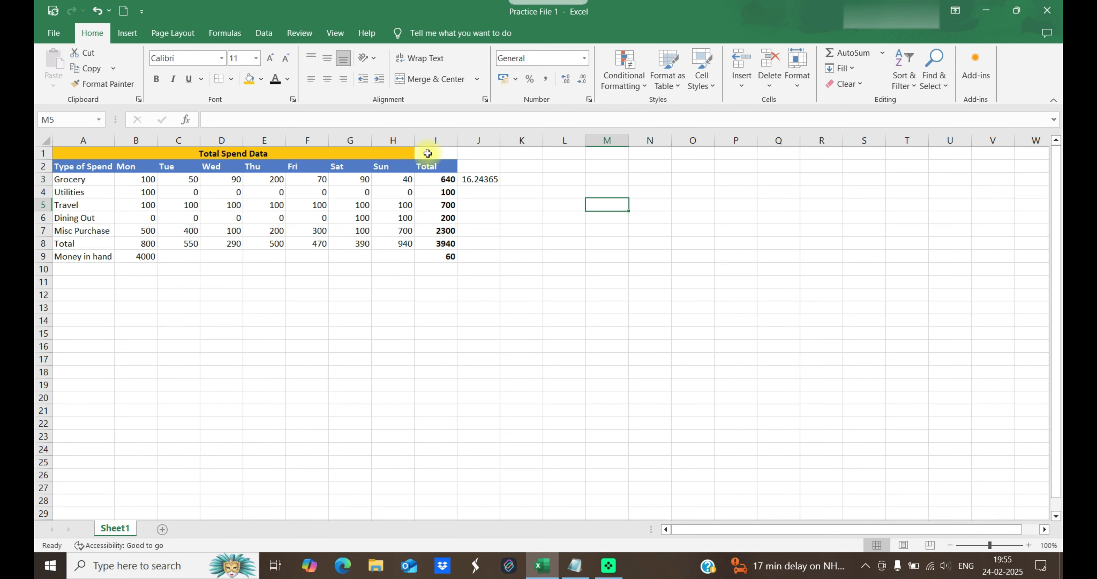
{"action": "left_click_drag", "start_coordinate": [83, 152], "coordinate": [153, 248]}
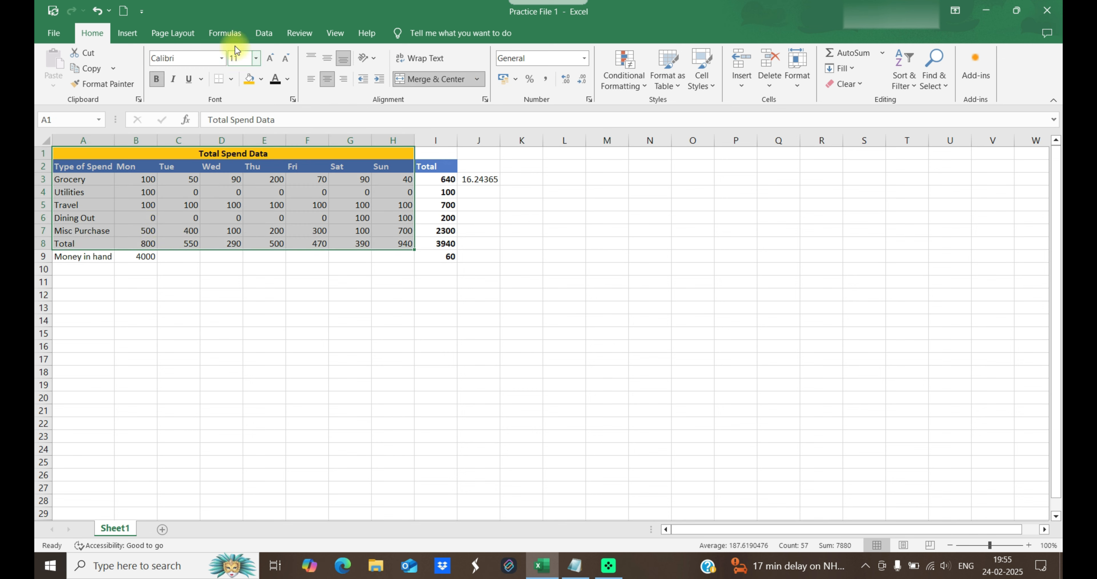
{"action": "left_click", "coordinate": [51, 34]}
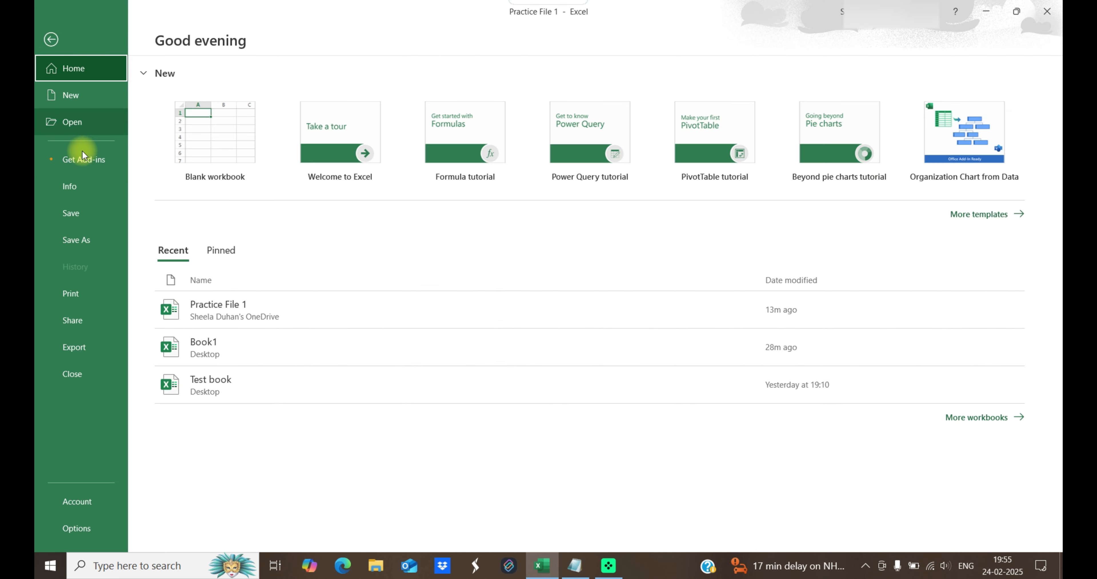
{"action": "left_click", "coordinate": [91, 301]}
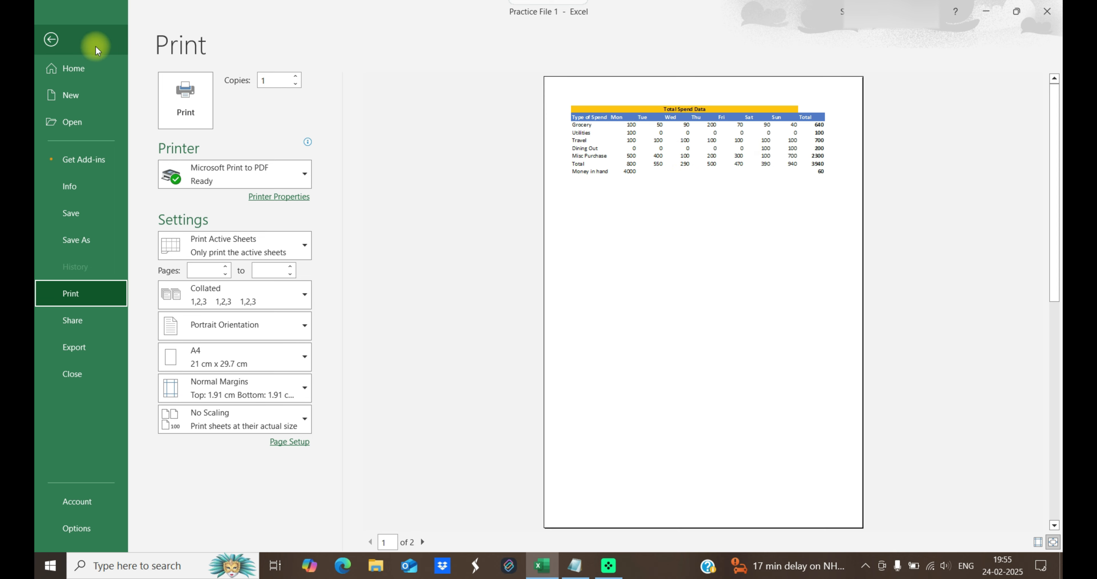
Return from the print preview to the sheet and apply All Borders to the selected spend table range A1:H8
{"action": "left_click", "coordinate": [67, 39]}
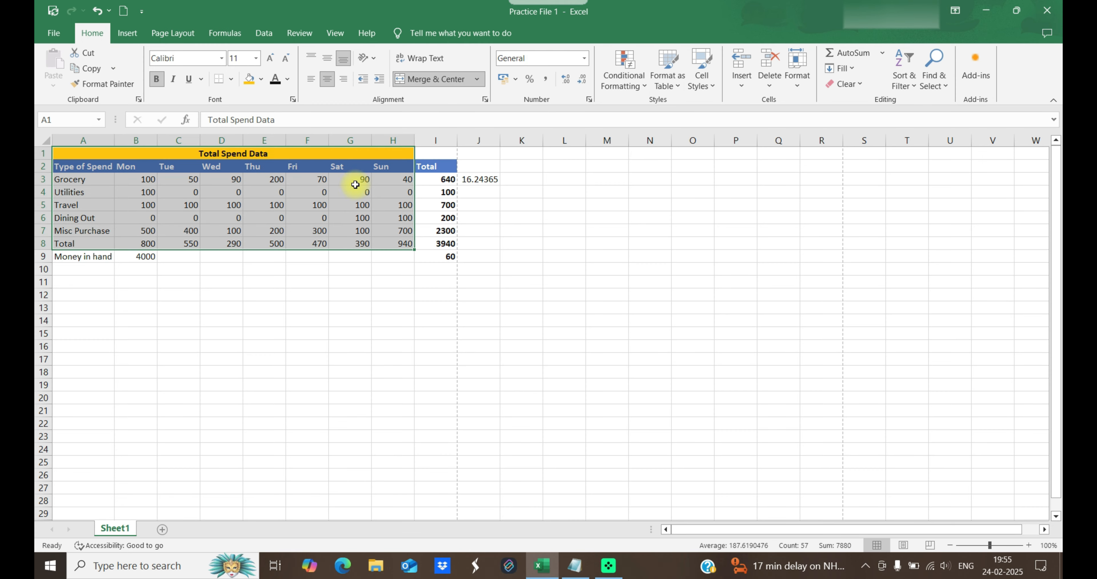
{"action": "left_click", "coordinate": [231, 80]}
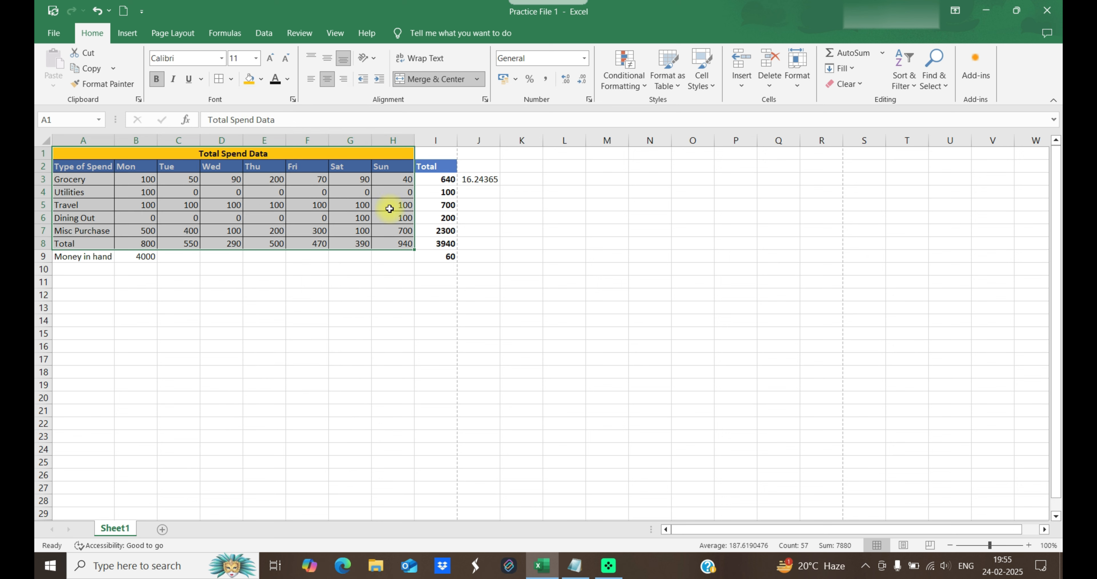
{"action": "left_click", "coordinate": [359, 281]}
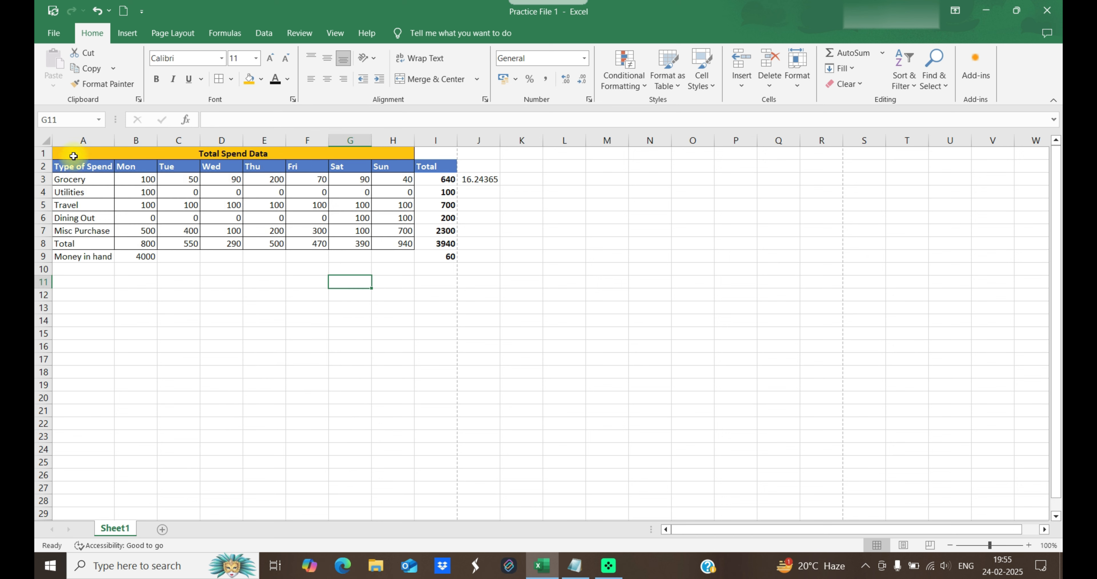
Select the bordered range A1:H8, preview its printout with the Print Selection option, and return to the sheet
{"action": "left_click_drag", "start_coordinate": [70, 152], "coordinate": [293, 244]}
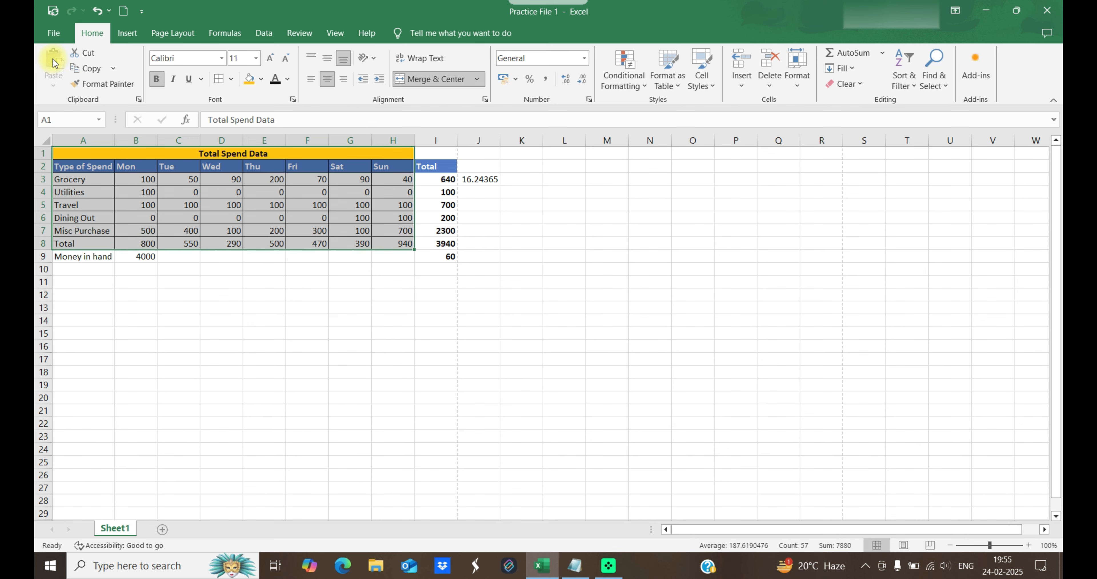
{"action": "left_click", "coordinate": [54, 34]}
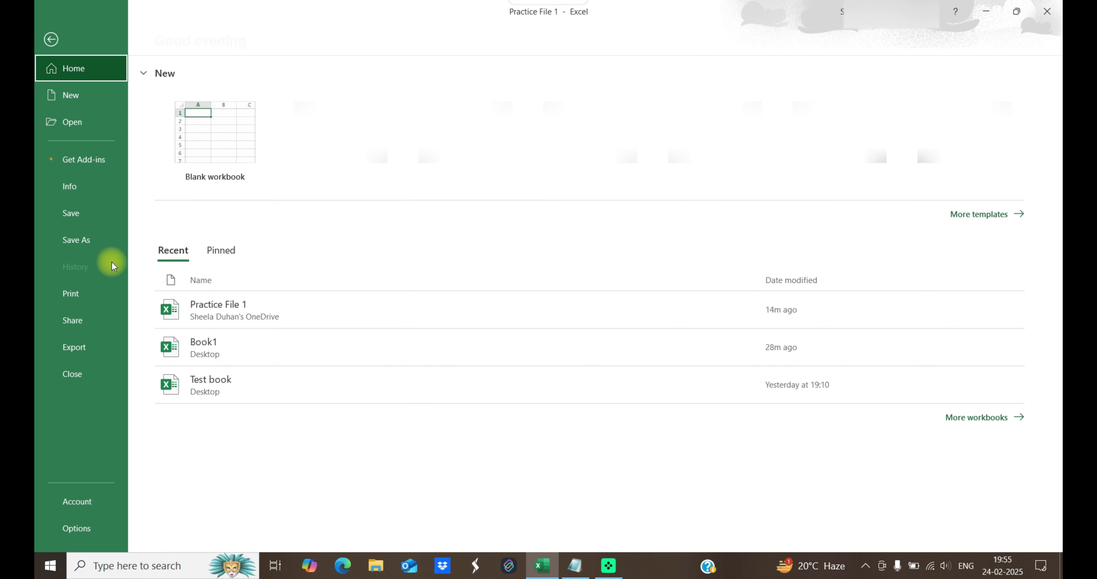
{"action": "left_click", "coordinate": [94, 298]}
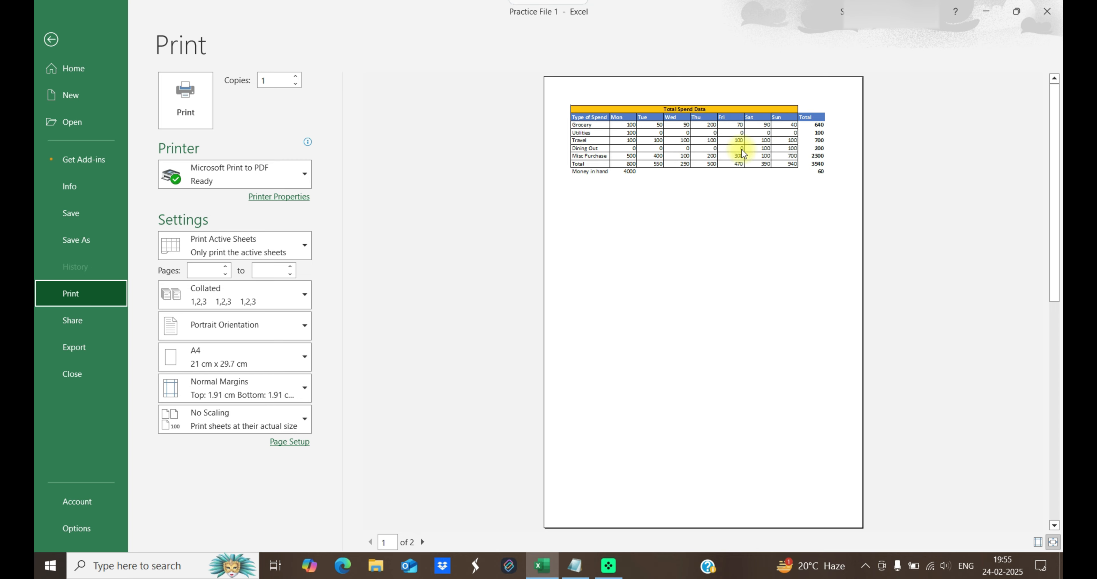
{"action": "left_click", "coordinate": [294, 247]}
{"action": "left_click", "coordinate": [371, 335]}
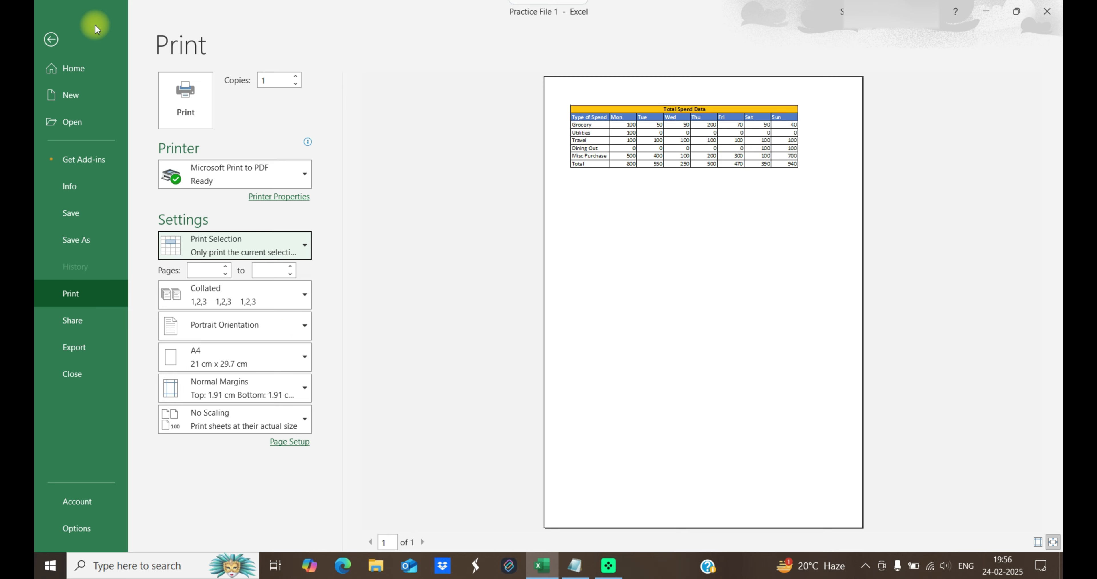
{"action": "left_click", "coordinate": [46, 42]}
{"action": "left_click", "coordinate": [305, 269]}
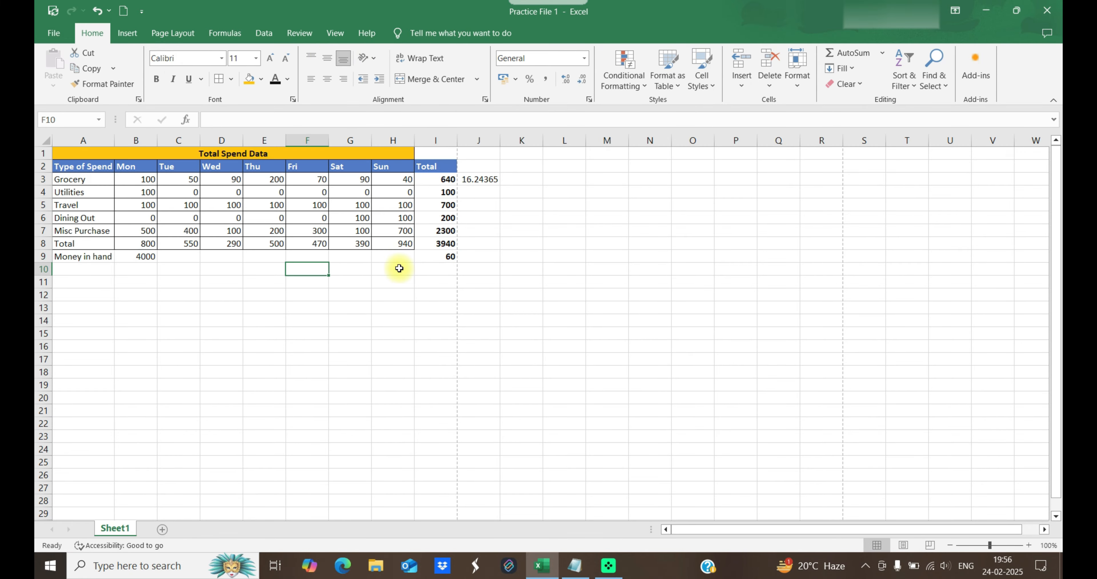
{"action": "left_click", "coordinate": [255, 181]}
{"action": "left_click", "coordinate": [349, 218]}
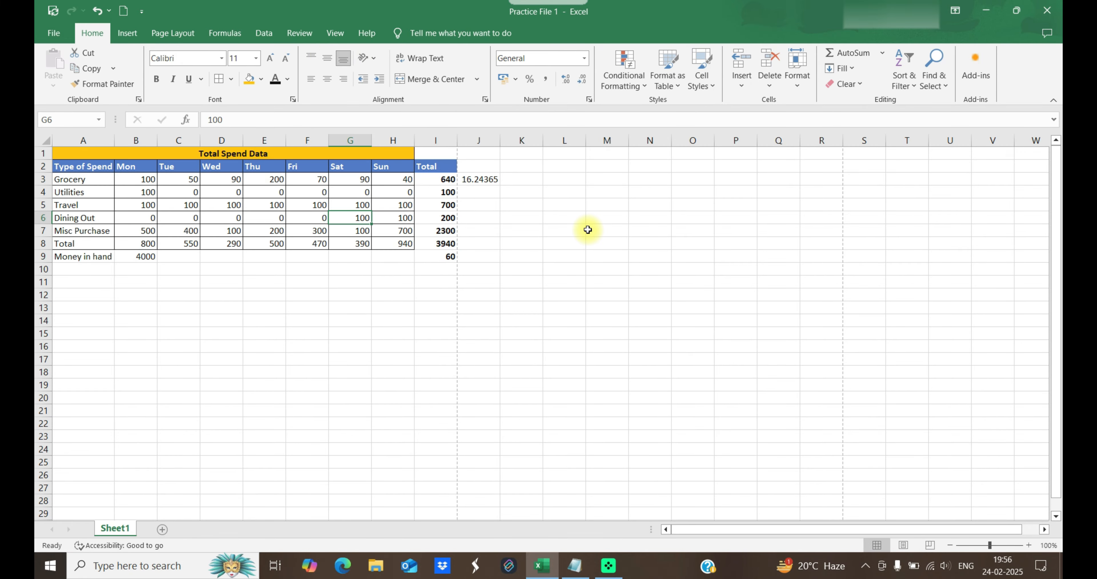